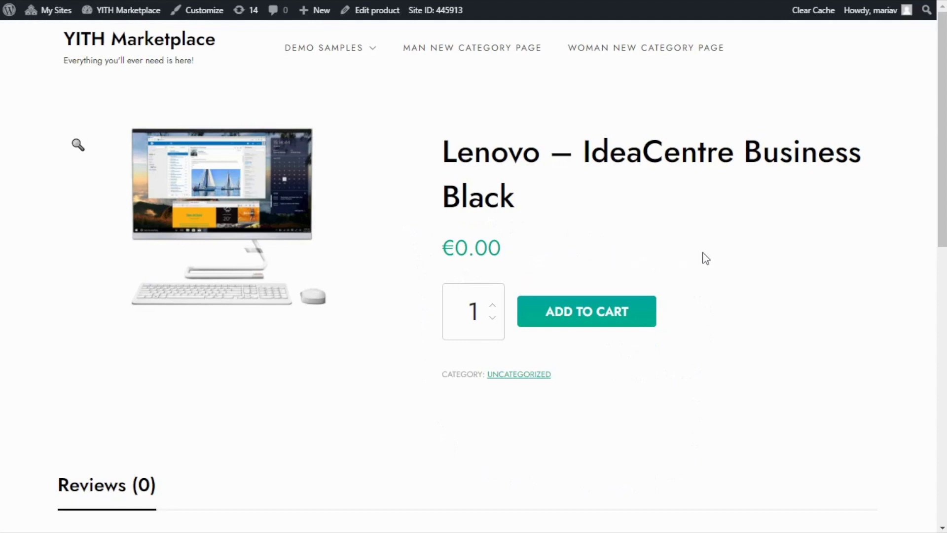
Look over the Lenovo IdeaCentre product page and open the list of all products in the site's admin area.
scroll(721, 247, "down", 1)
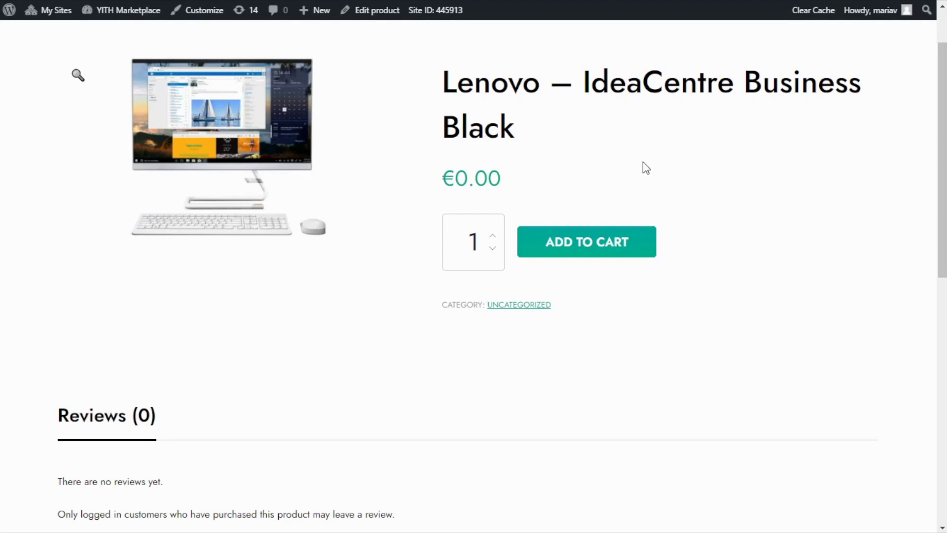
scroll(643, 165, "up", 2)
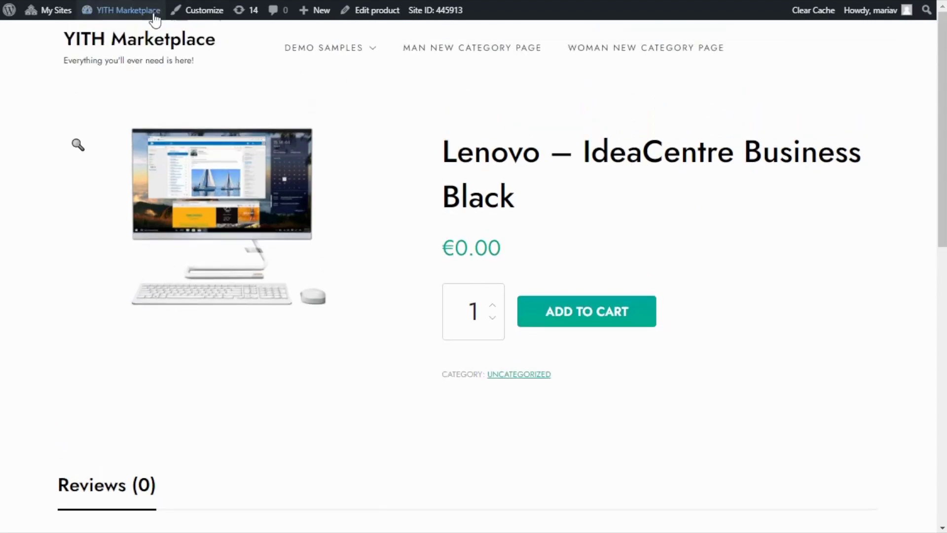
mouse_move(138, 10)
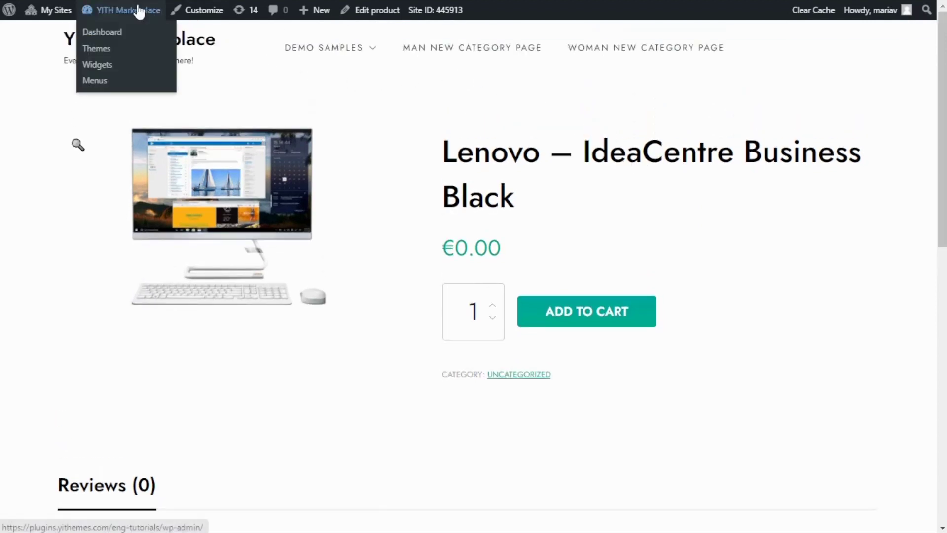
left_click(120, 37)
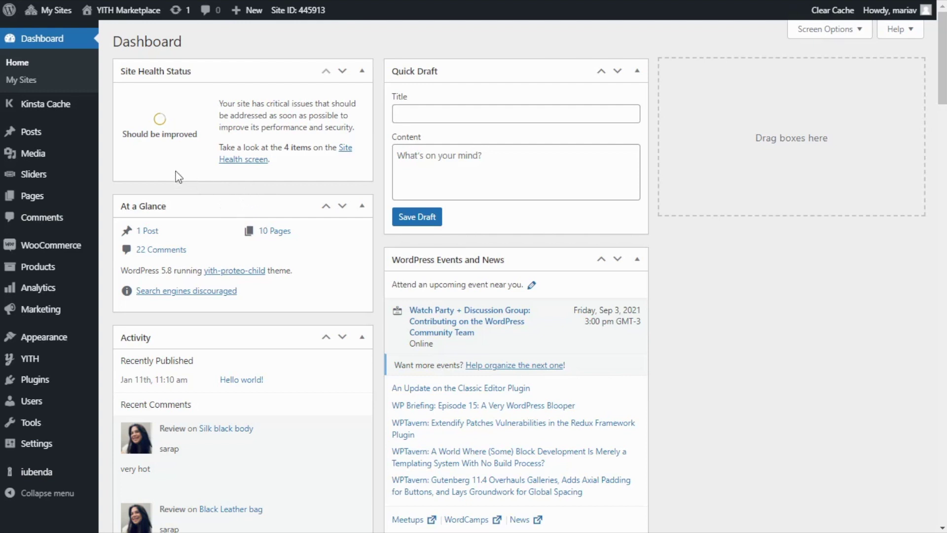
left_click(47, 269)
Browse the computer component products and view the Intel Core i9-11900K 3.5 GHz LGA product page in the shop.
scroll(123, 197, "down", 5)
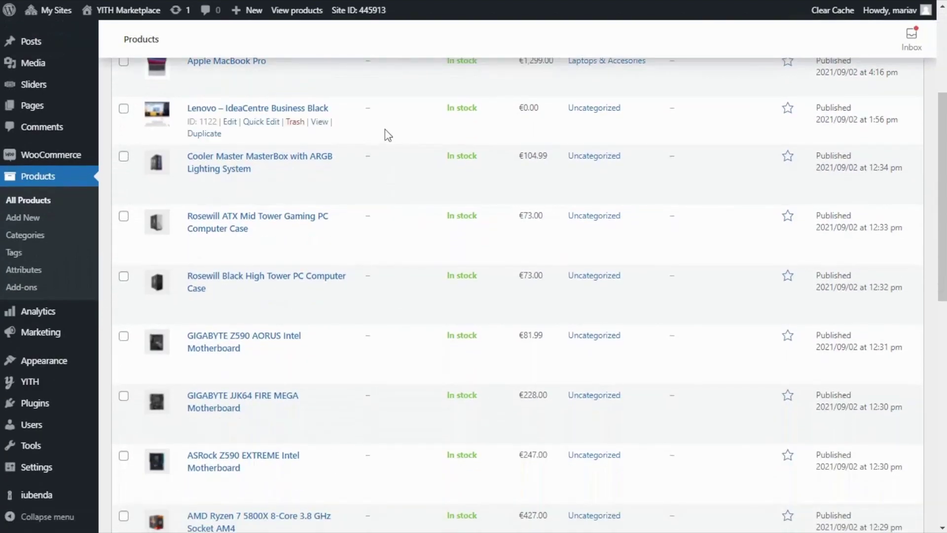
scroll(385, 131, "down", 2)
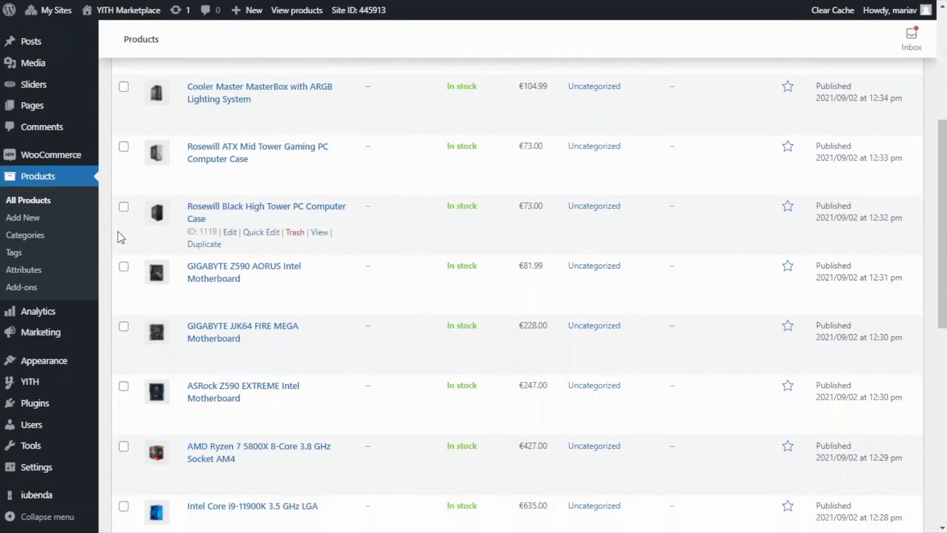
scroll(121, 237, "up", 3)
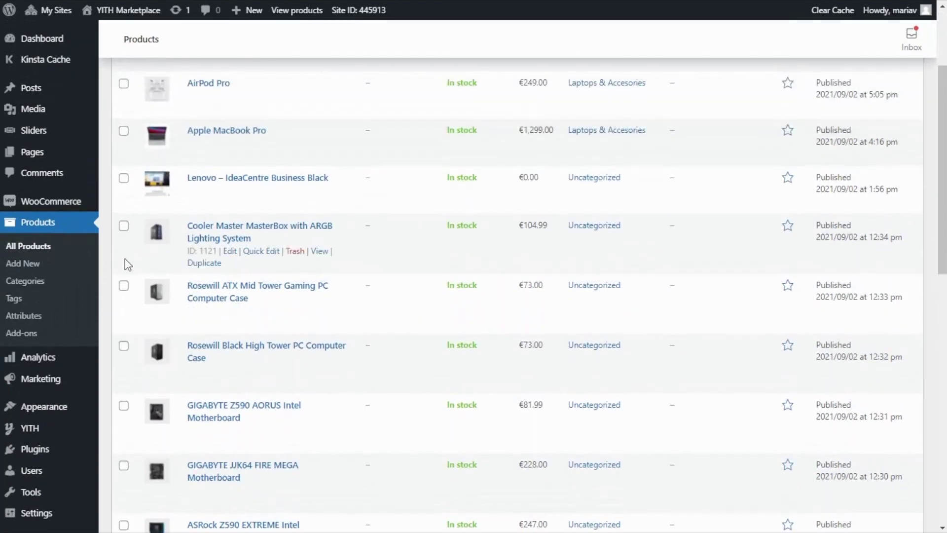
scroll(127, 261, "down", 5)
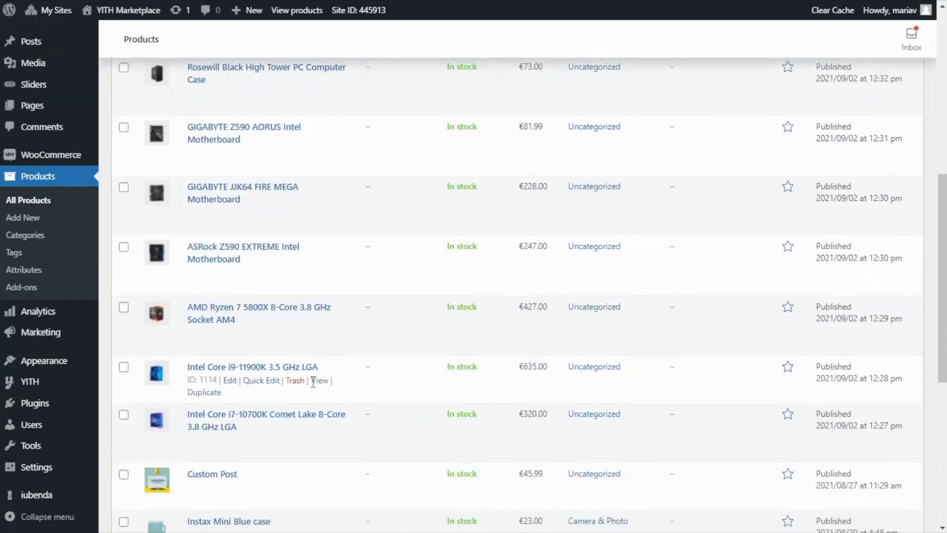
left_click(320, 381)
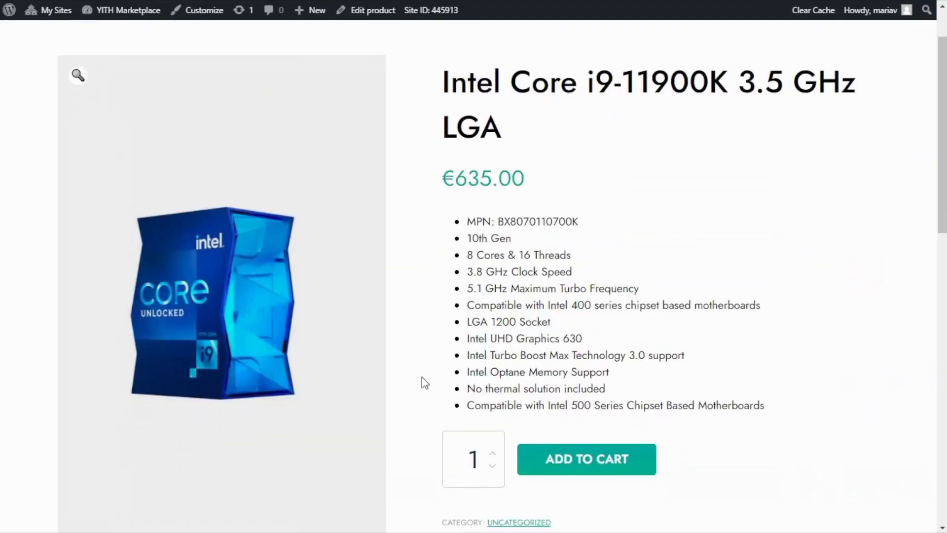
scroll(788, 321, "up", 2)
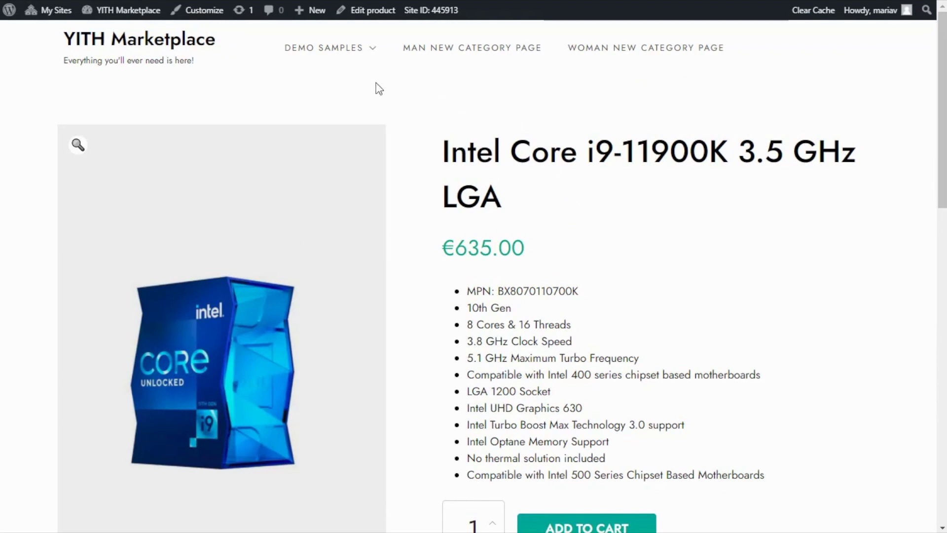
Return to the admin dashboard and open the options blocks list of the YITH Product Add-ons plugin.
mouse_move(124, 15)
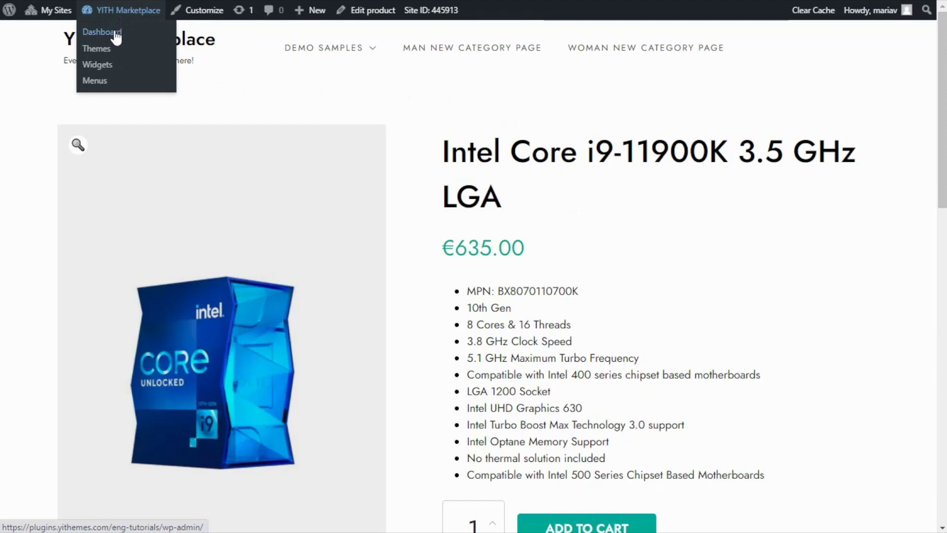
left_click(102, 32)
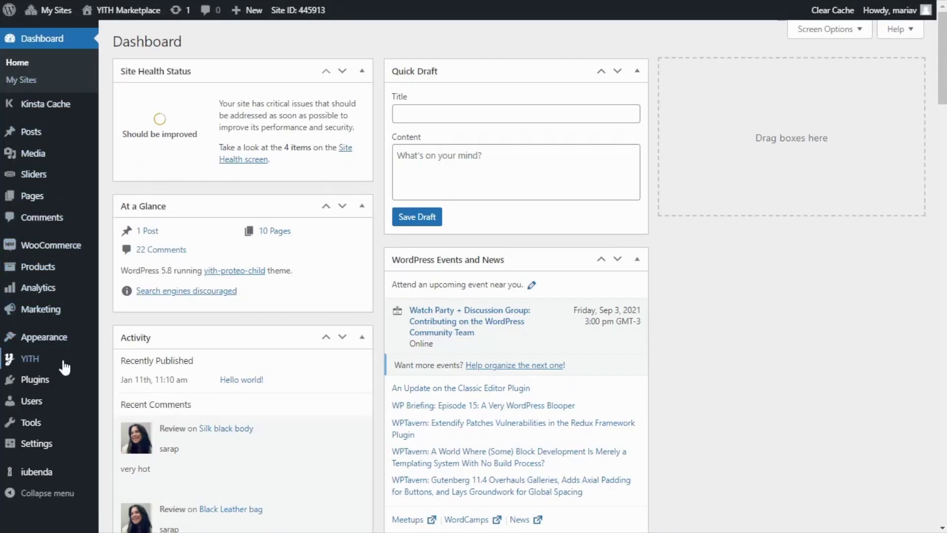
mouse_move(64, 366)
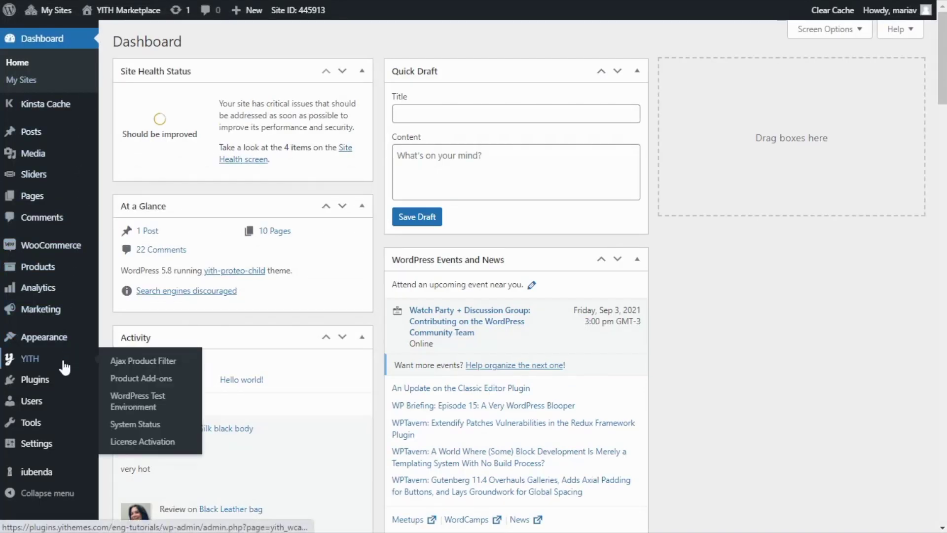
left_click(174, 380)
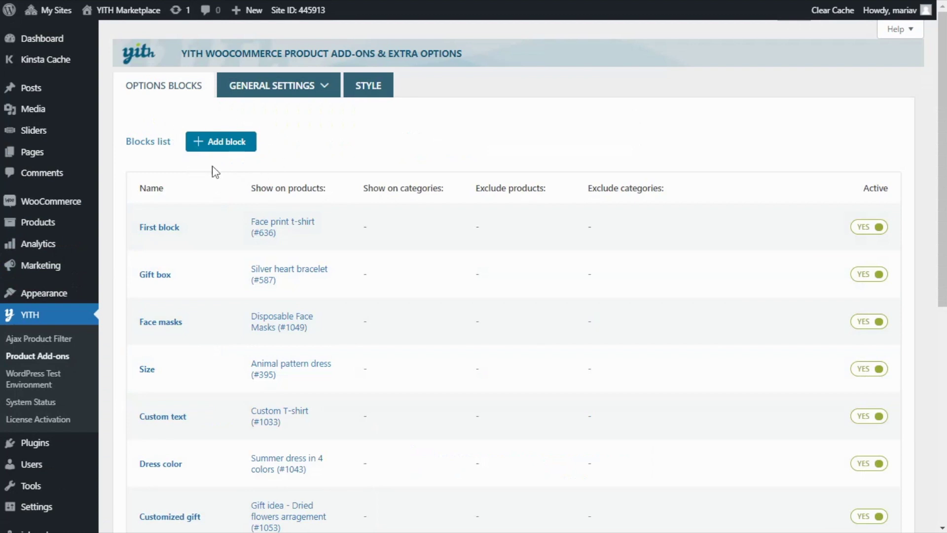
Add a new options block named "Lenovo".
left_click(227, 151)
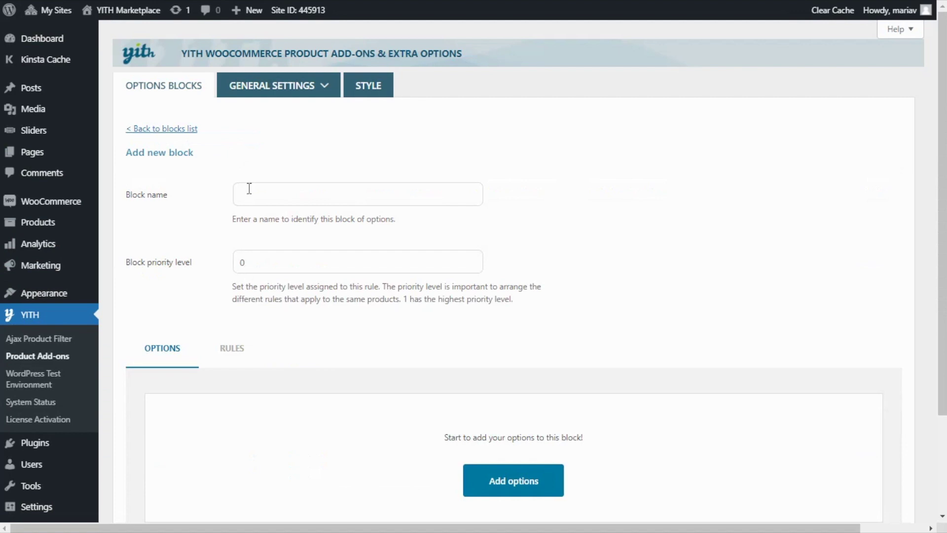
left_click(237, 189)
type("Lenovo")
Add a Product type option to the block and title it "CPUs / Processors".
scroll(319, 321, "down", 3)
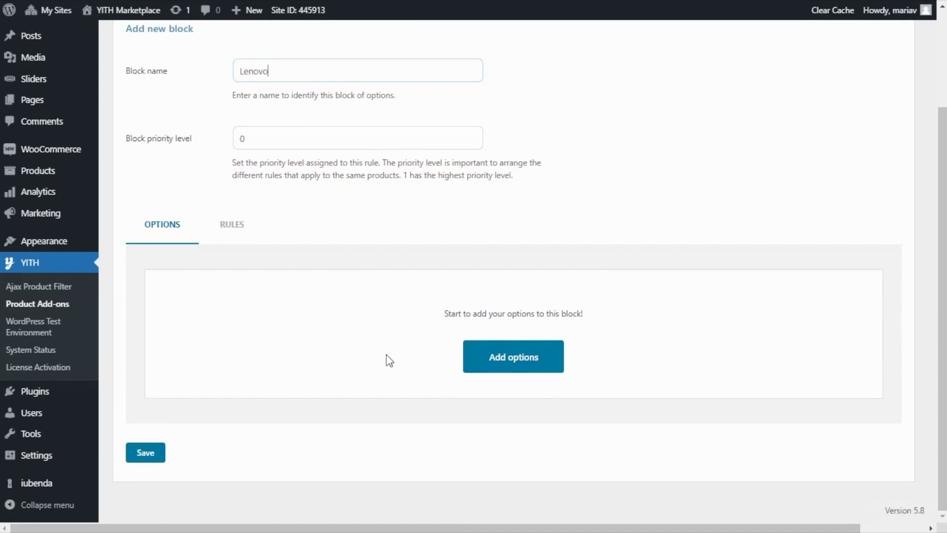
left_click(514, 372)
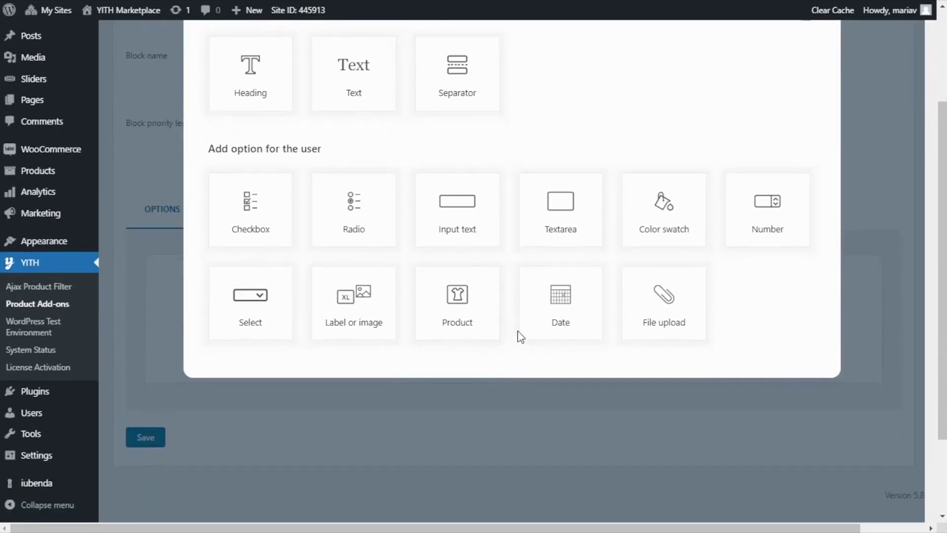
left_click(434, 314)
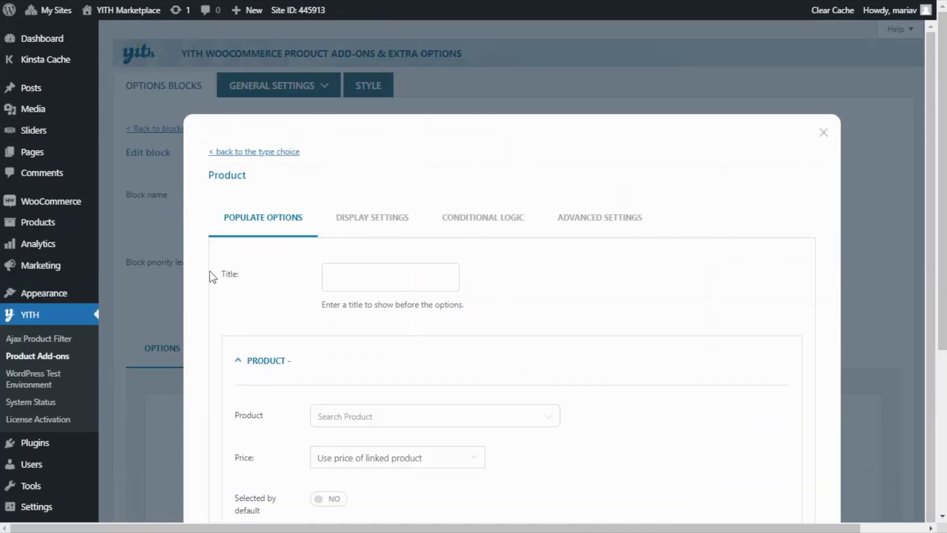
left_click(369, 282)
type("CPUs / Processors")
Link the first product option to Intel Core i7-10700K Comet Lake 8-Core 3.8 GHz LGA and make it selected by default.
scroll(495, 289, "down", 1)
scroll(421, 308, "down", 1)
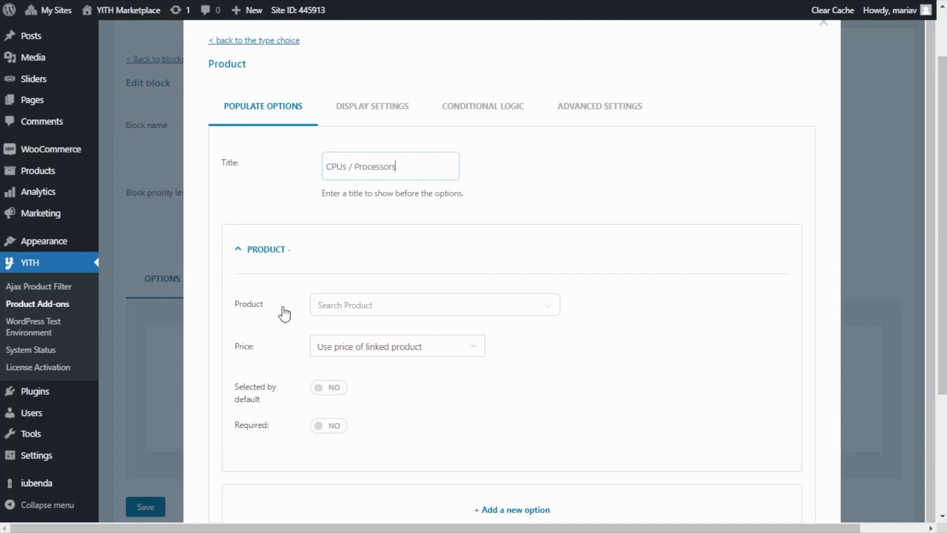
left_click(354, 317)
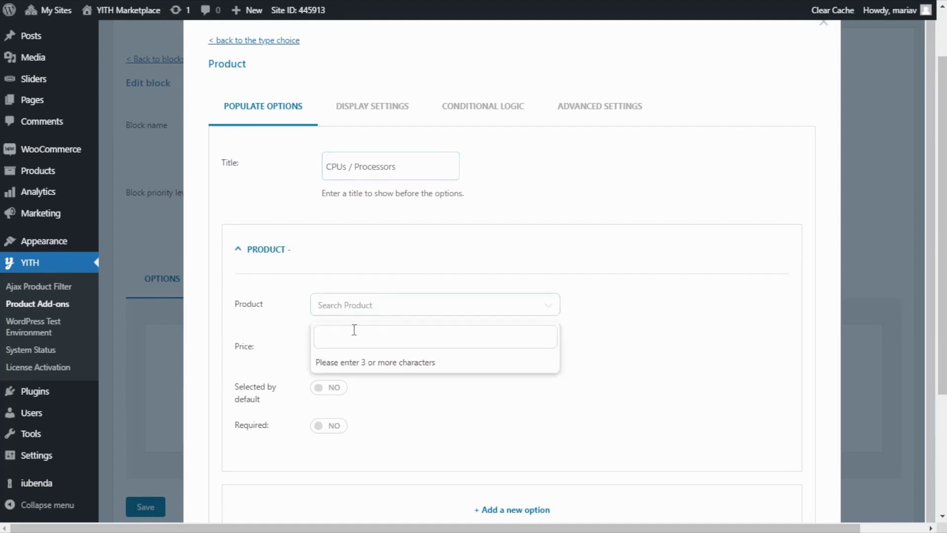
type("intel")
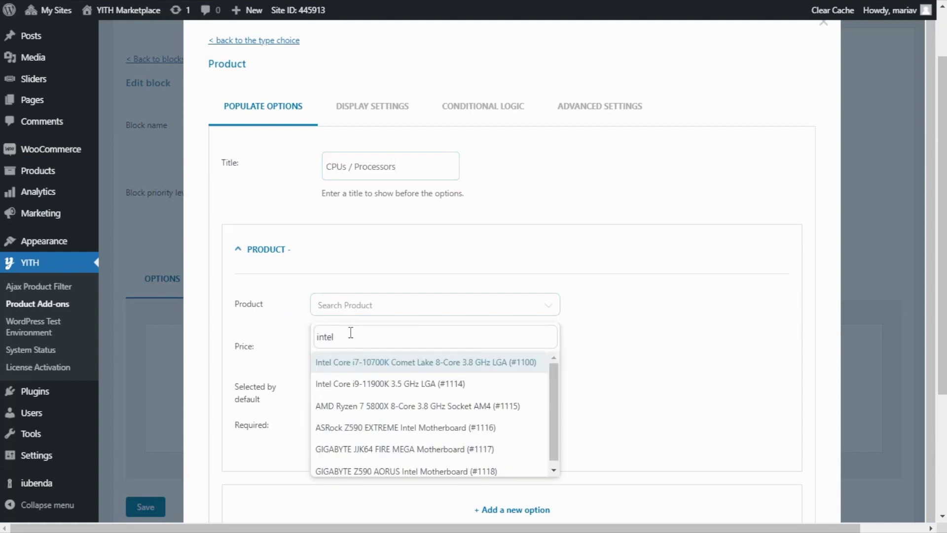
left_click(355, 365)
scroll(355, 367, "down", 2)
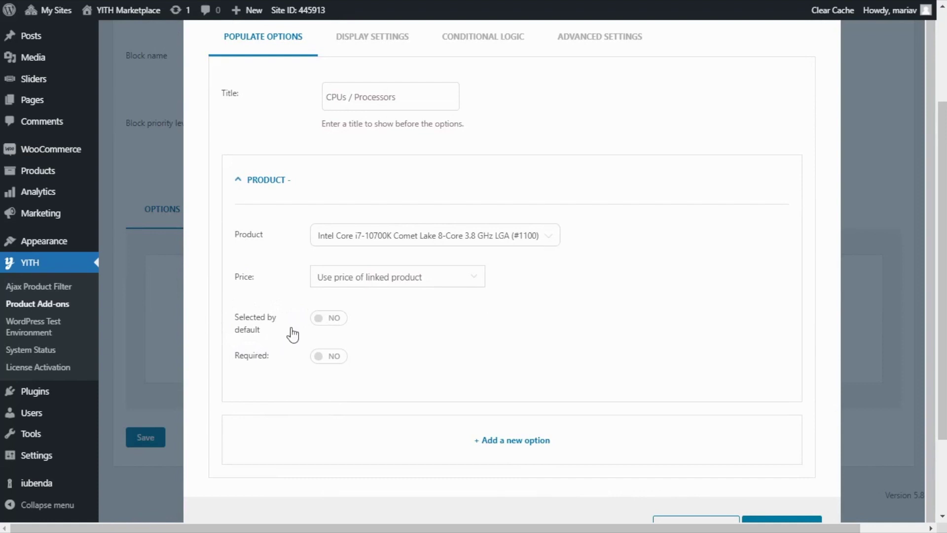
left_click(334, 326)
Add a second product option linked to Intel Core i9-11900K 3.5 GHz LGA.
scroll(493, 353, "down", 2)
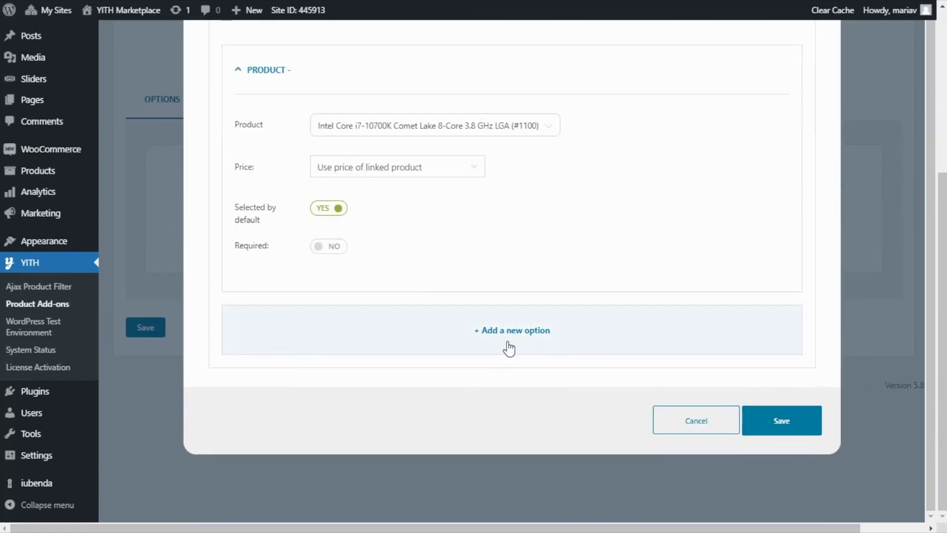
left_click(508, 349)
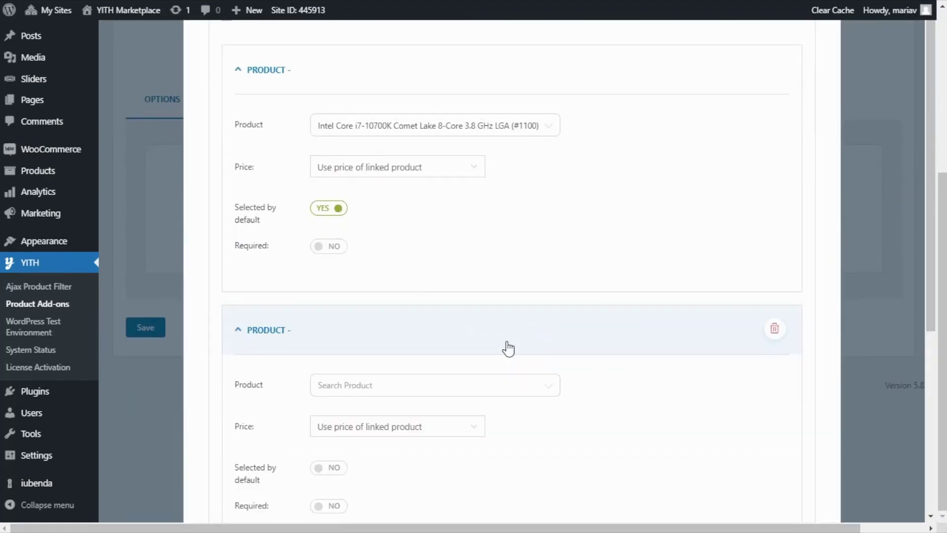
scroll(508, 348, "down", 1)
left_click(331, 320)
type("intel")
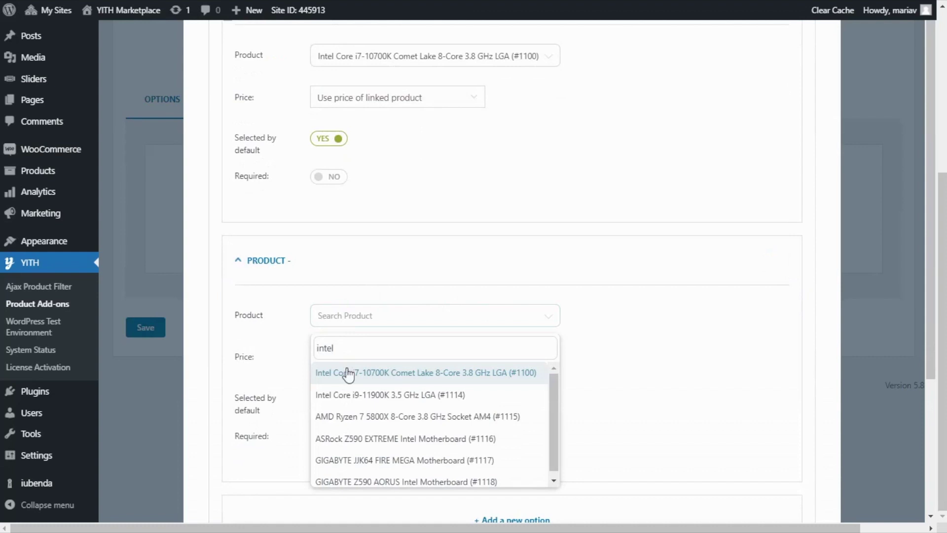
left_click(363, 397)
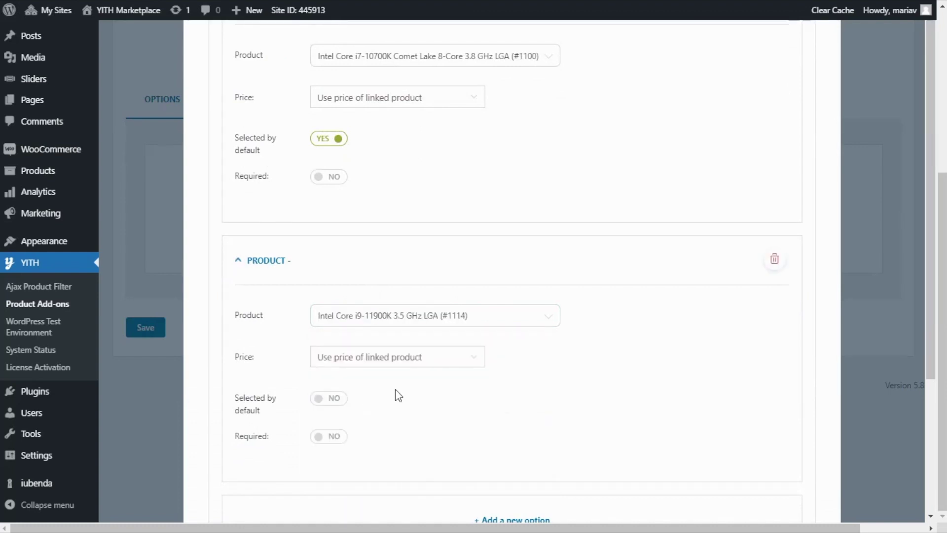
Add a third product option linked to AMD Ryzen 7 5800X 8-Core 3.8 GHz Socket AM4.
scroll(397, 395, "down", 1)
scroll(408, 357, "down", 2)
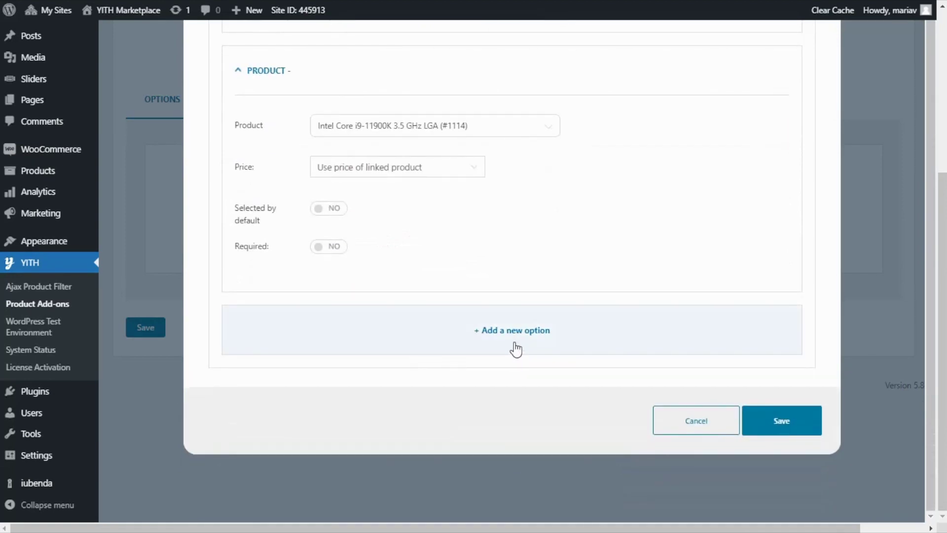
left_click(515, 349)
scroll(493, 340, "down", 1)
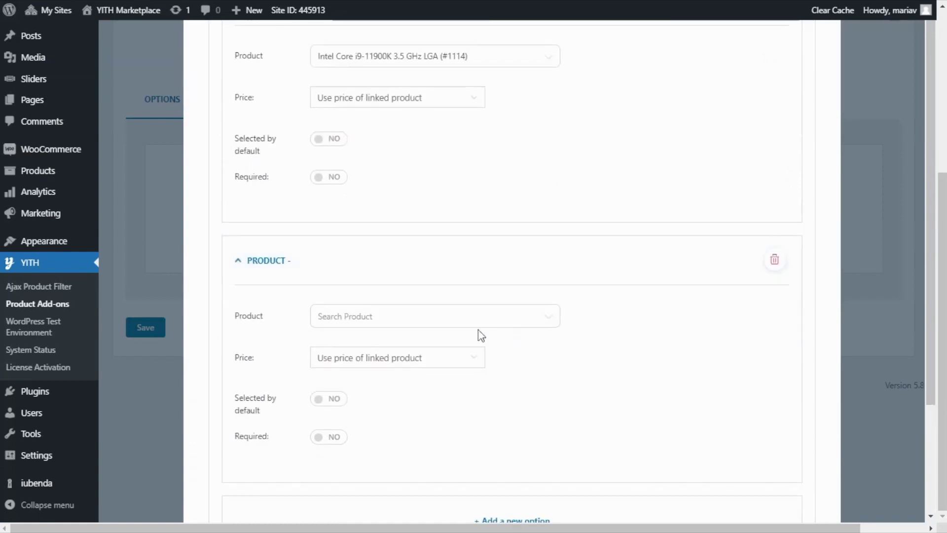
left_click(363, 323)
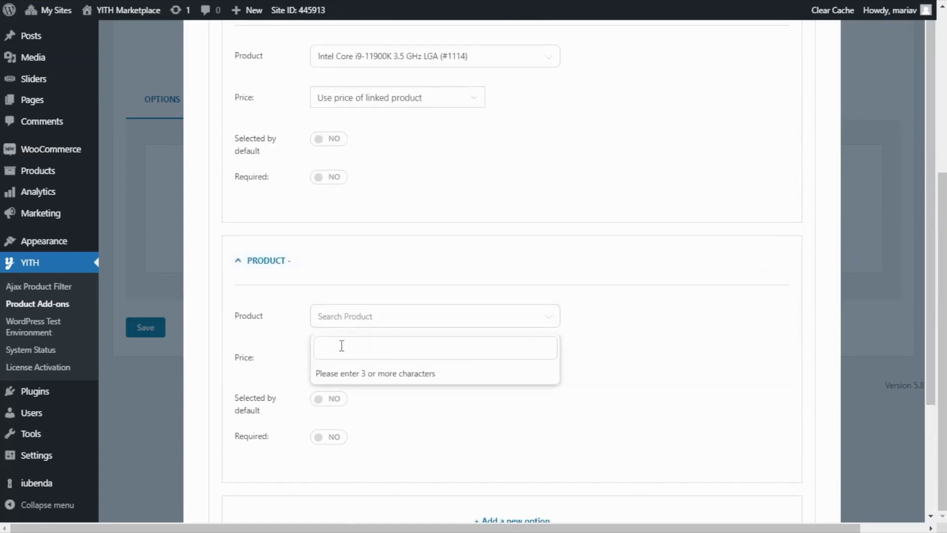
type("AMD")
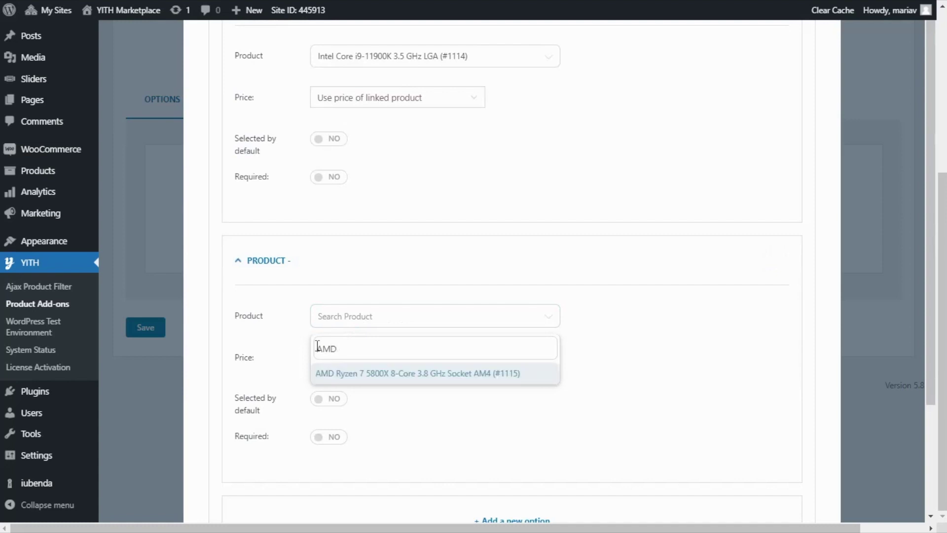
left_click(361, 373)
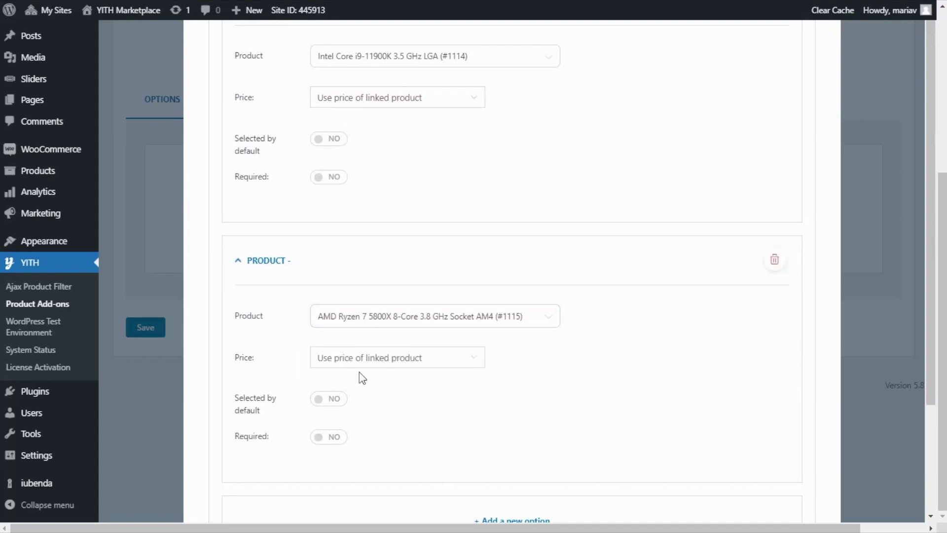
Save the CPUs / Processors set of product options to the Lenovo block.
scroll(361, 374, "down", 2)
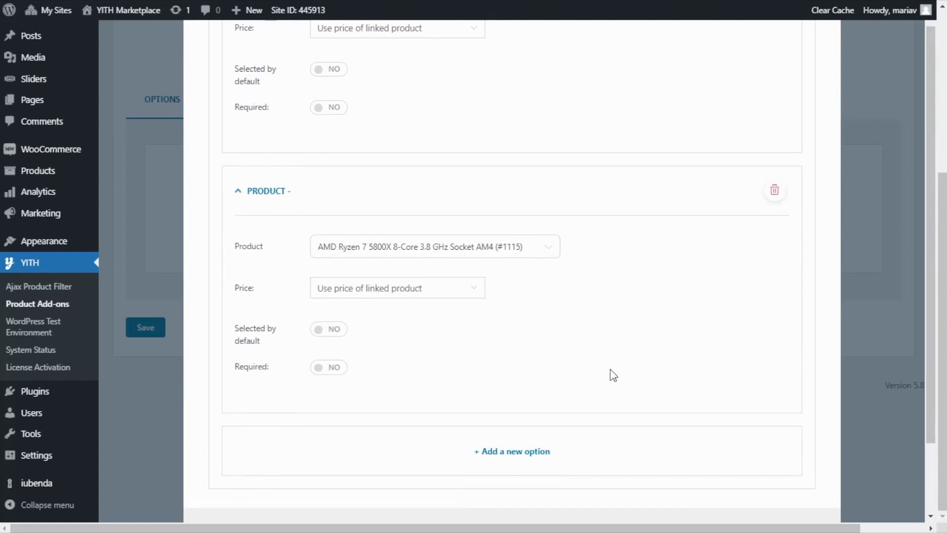
scroll(614, 372, "down", 3)
left_click(784, 422)
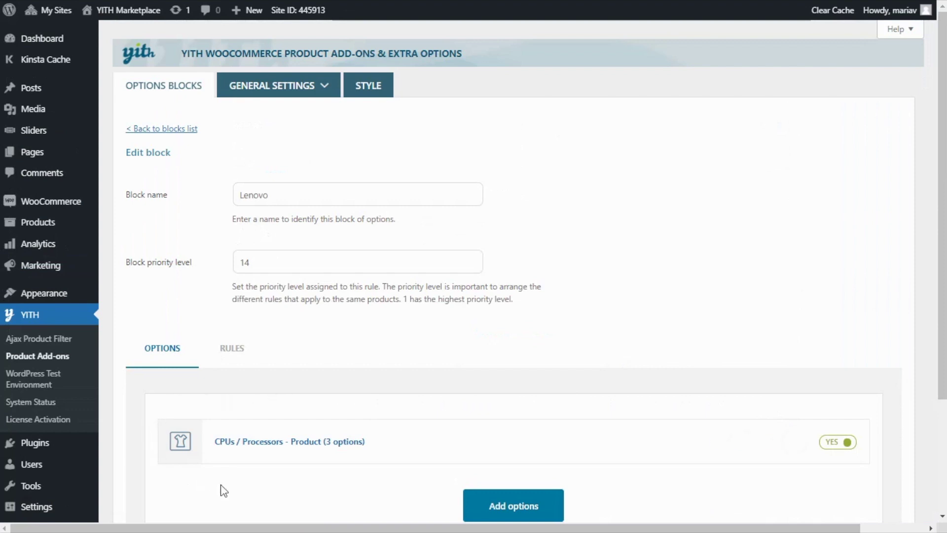
Restrict the Lenovo block to specific products, including only Lenovo - IdeaCentre Business Black, and save the block.
scroll(310, 483, "down", 1)
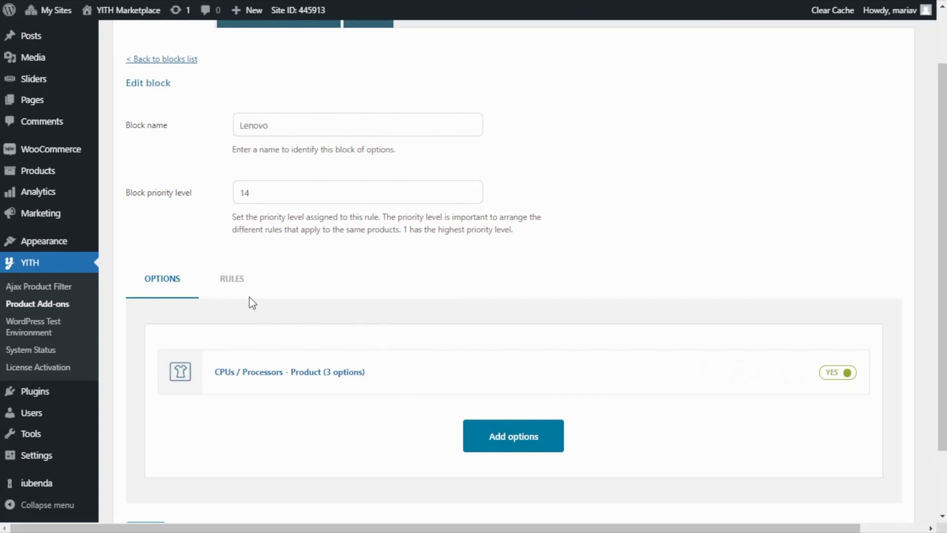
left_click(235, 294)
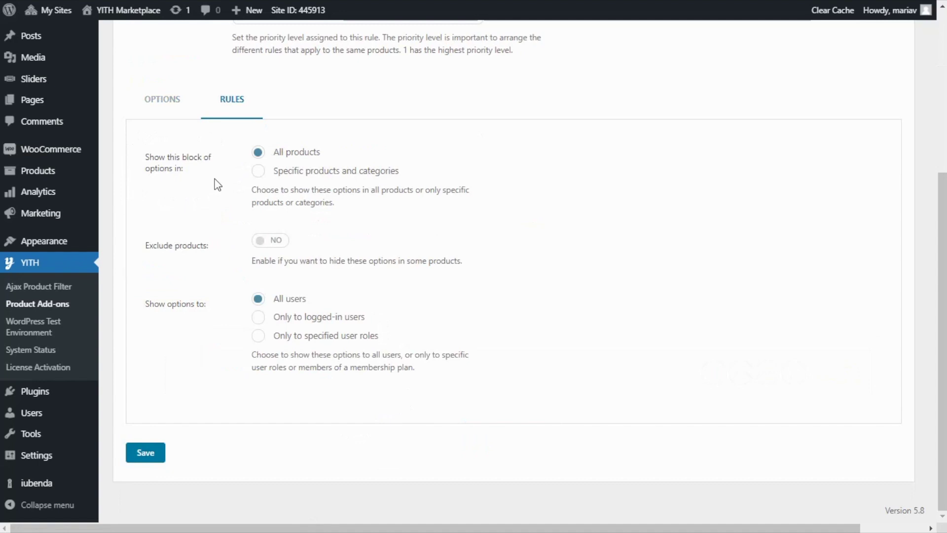
left_click(255, 173)
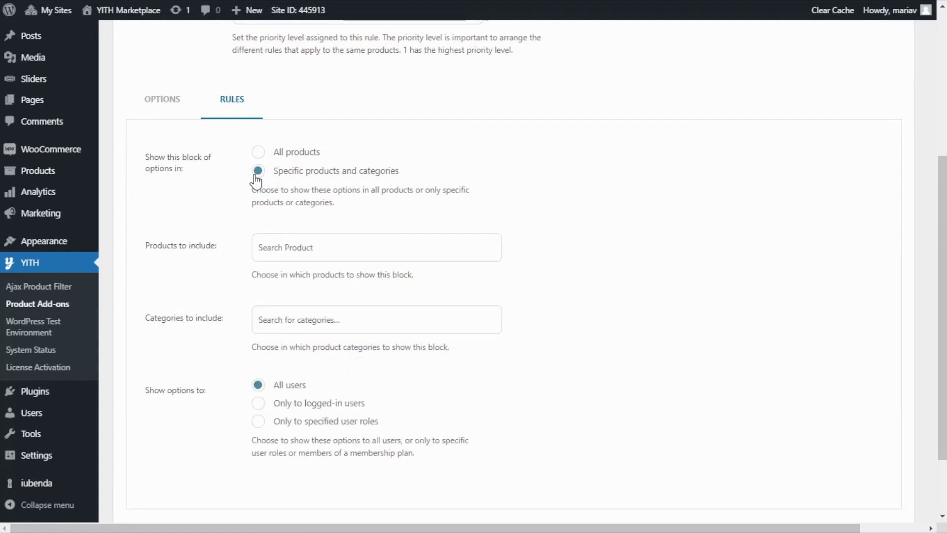
scroll(242, 195, "down", 2)
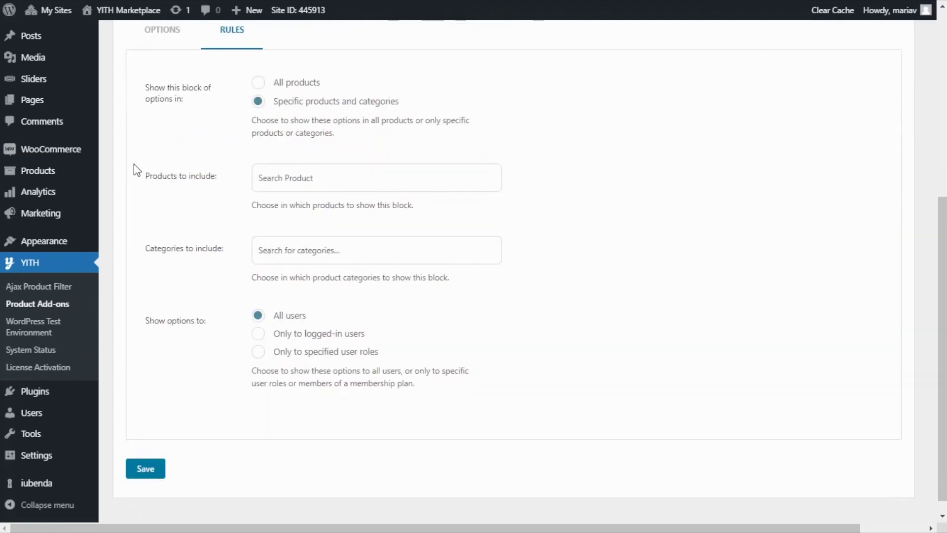
left_click(273, 181)
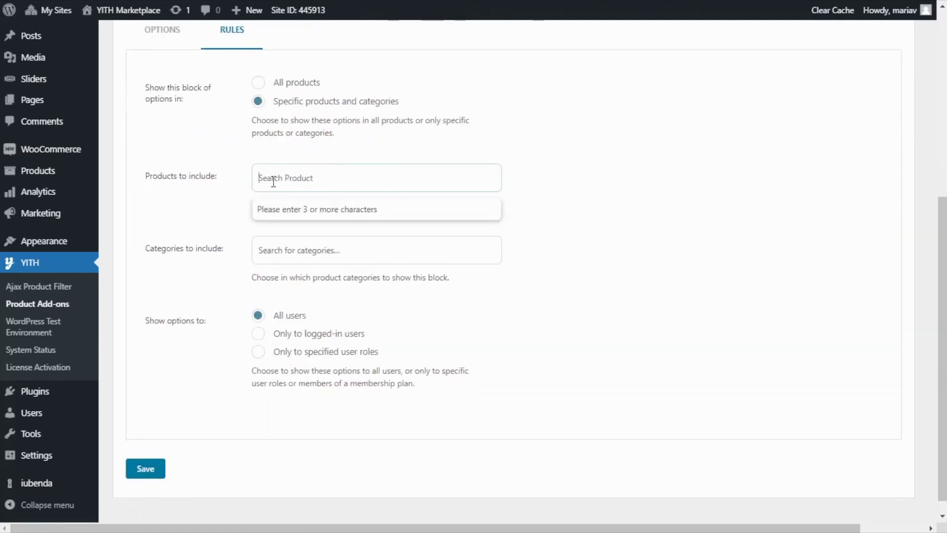
type("lenovo")
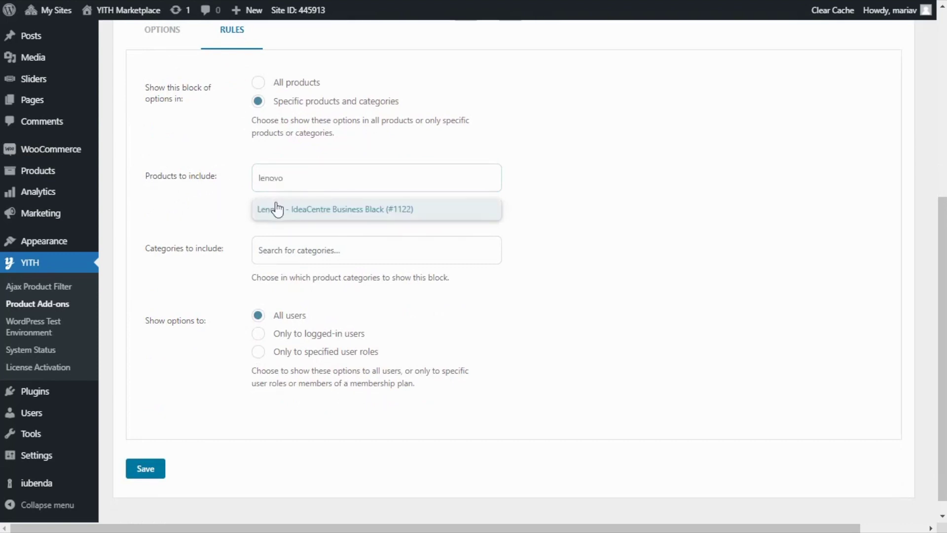
left_click(278, 209)
scroll(234, 269, "down", 1)
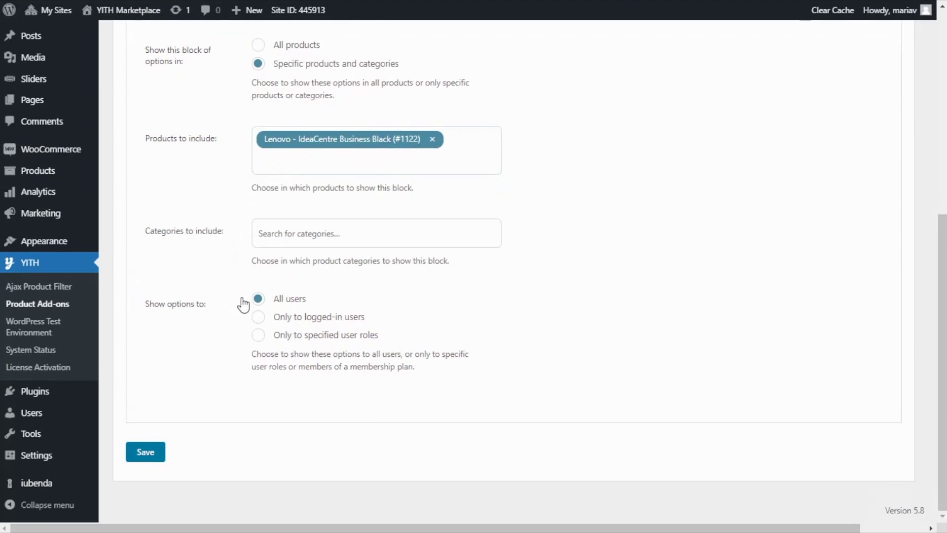
left_click(141, 454)
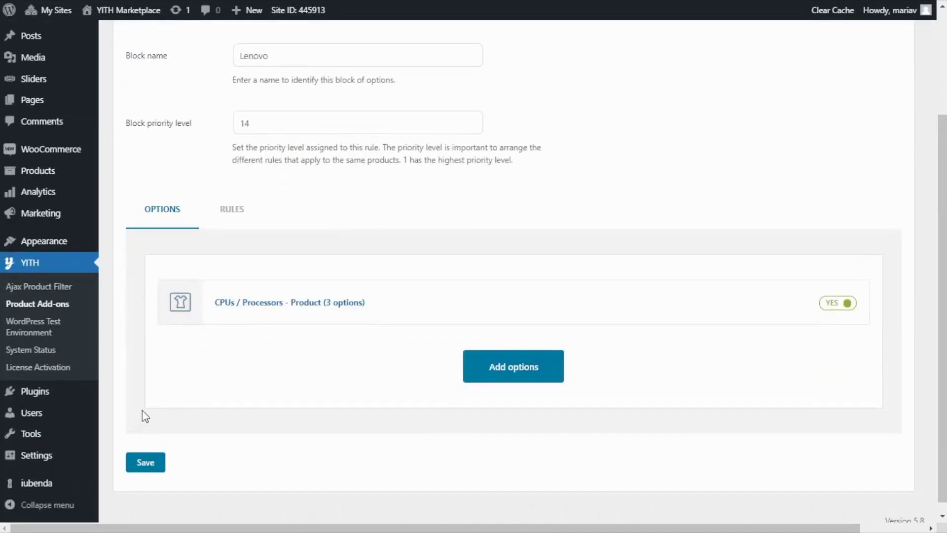
left_click(149, 458)
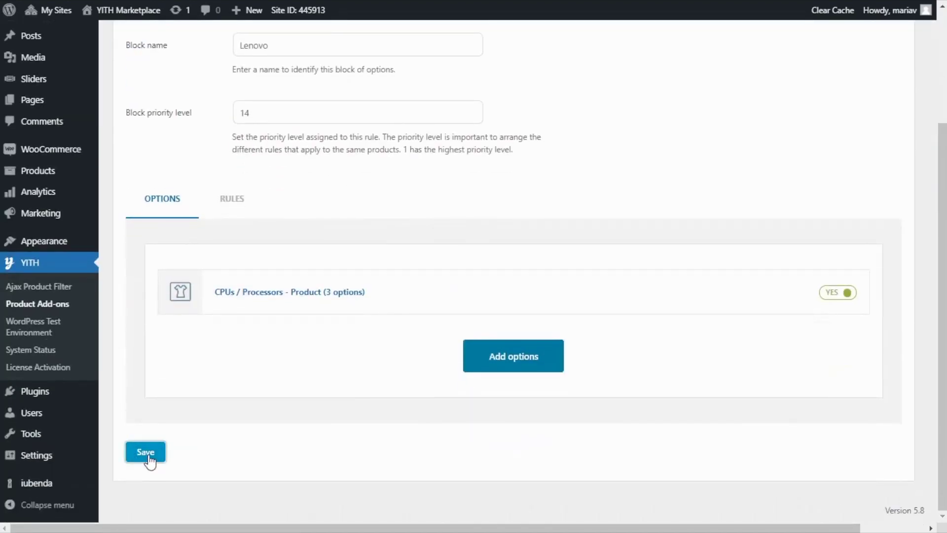
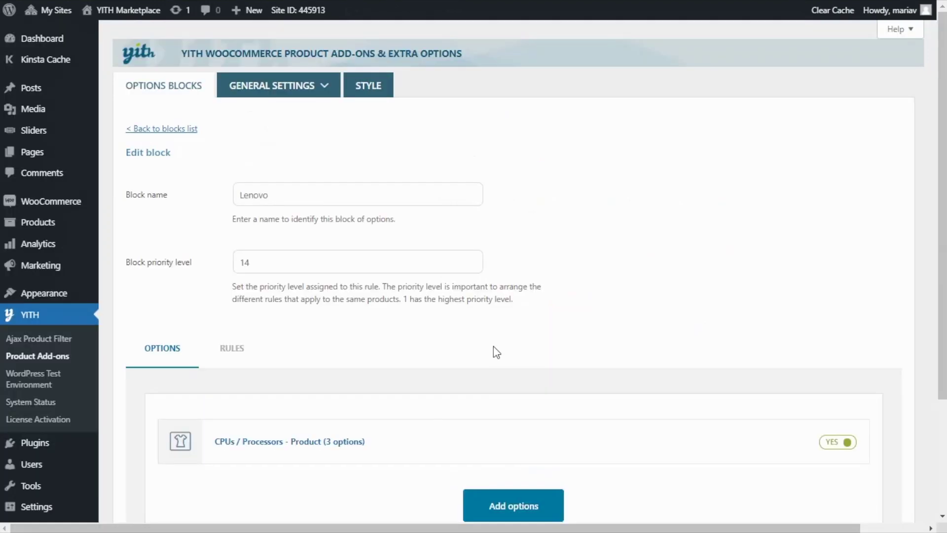
In the display settings of the CPUs / Processors option set, set the options per row to 1.
scroll(494, 350, "down", 1)
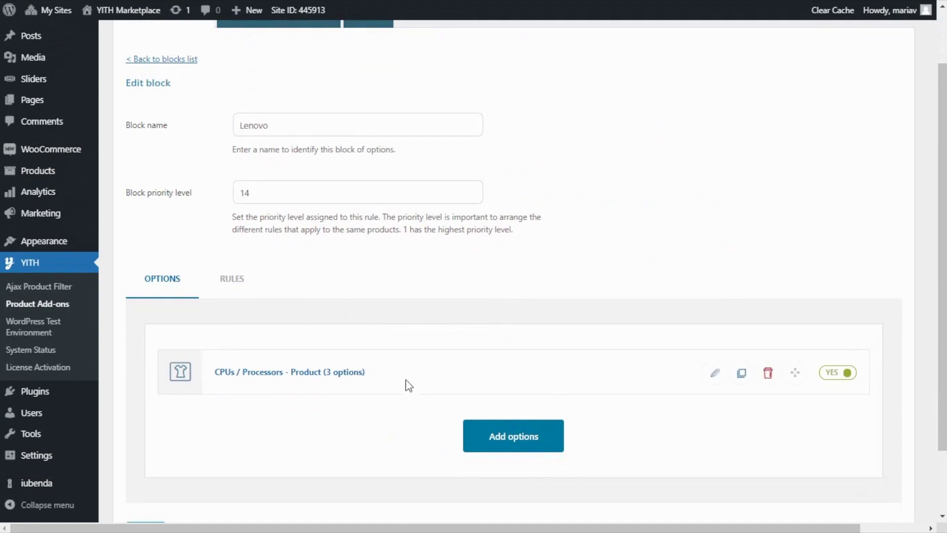
left_click(715, 378)
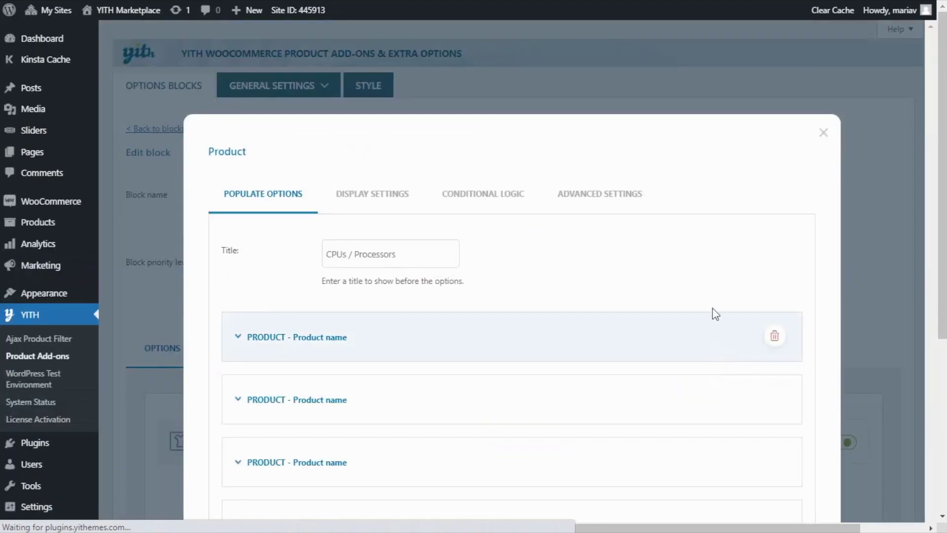
left_click(376, 210)
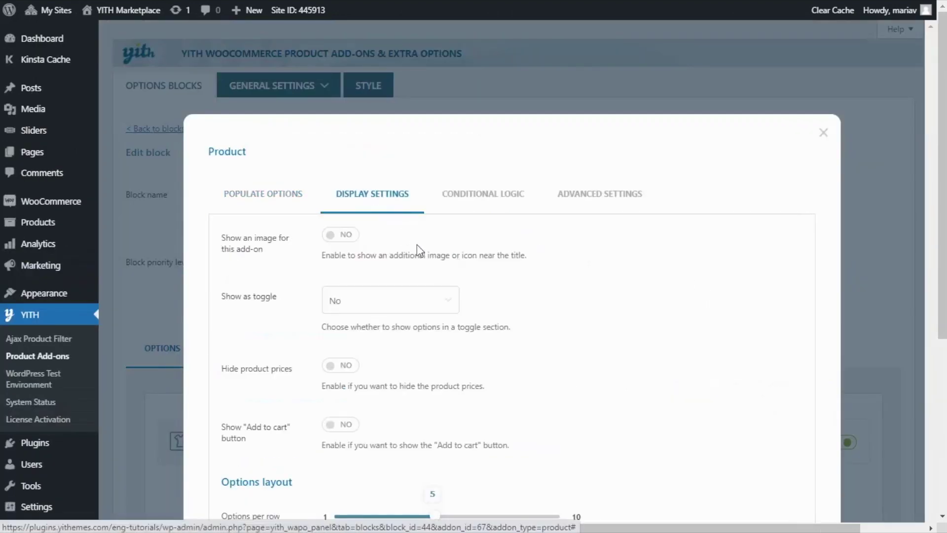
scroll(463, 253, "down", 3)
scroll(466, 260, "down", 3)
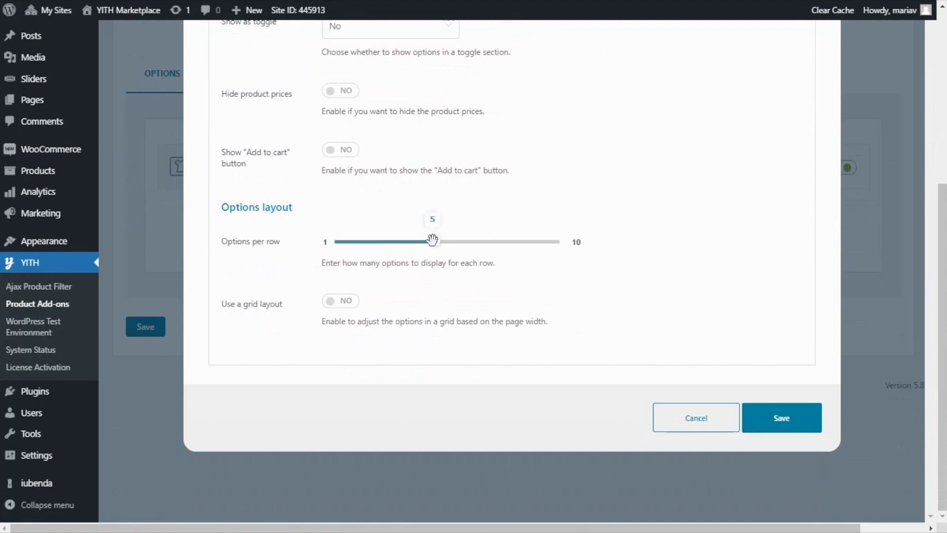
left_click_drag(432, 241, 341, 251)
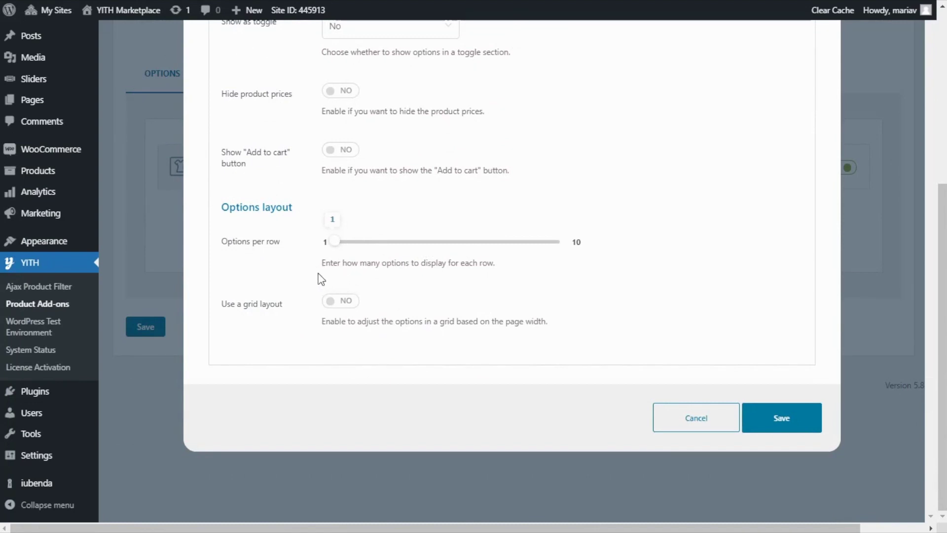
Enable the grid layout with an options width of 60% and save the CPUs / Processors set.
left_click(343, 302)
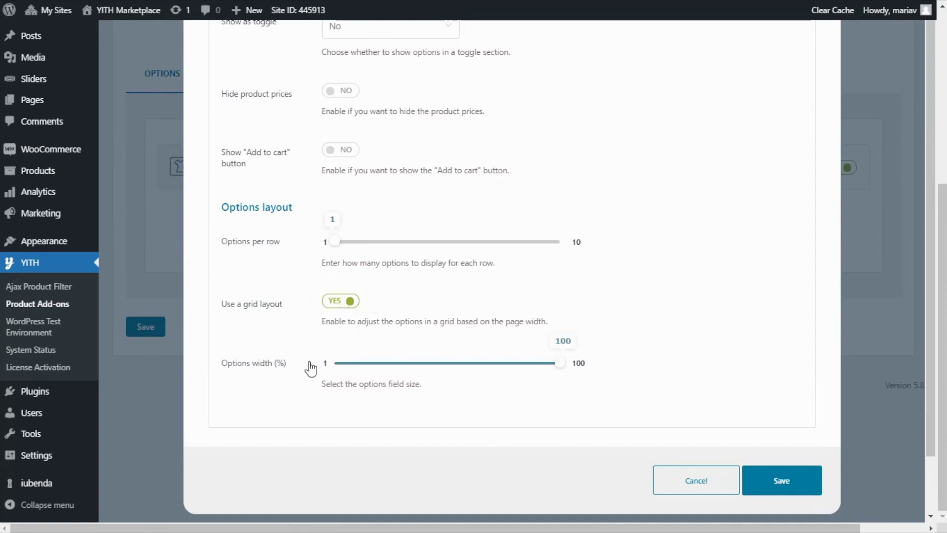
left_click_drag(562, 358, 475, 365)
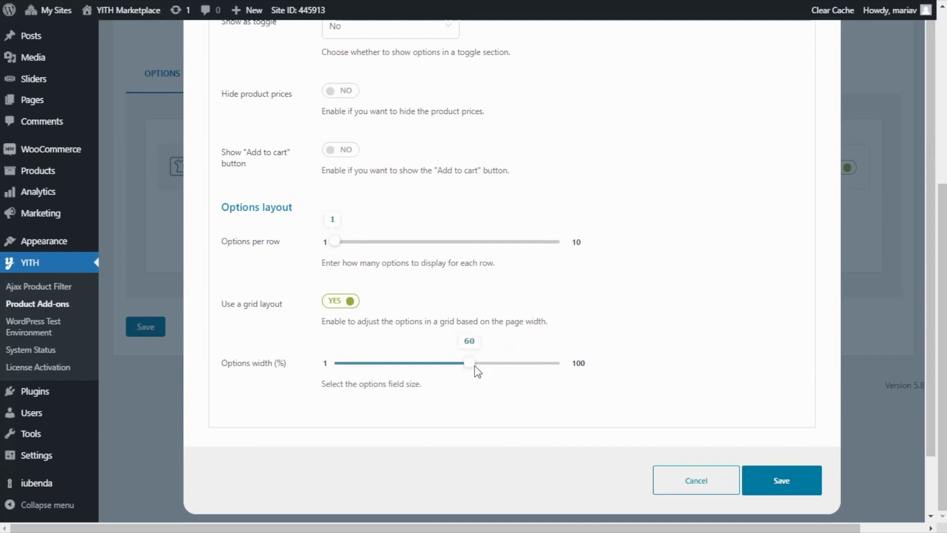
left_click(777, 478)
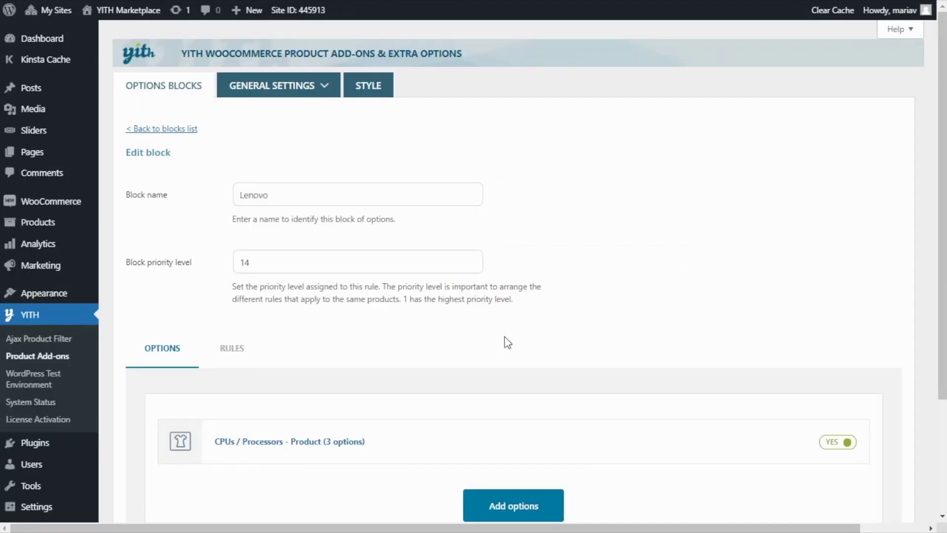
Add a new Product-type option set to the Lenovo block and title it Motherboards.
scroll(504, 335, "down", 2)
scroll(615, 478, "down", 2)
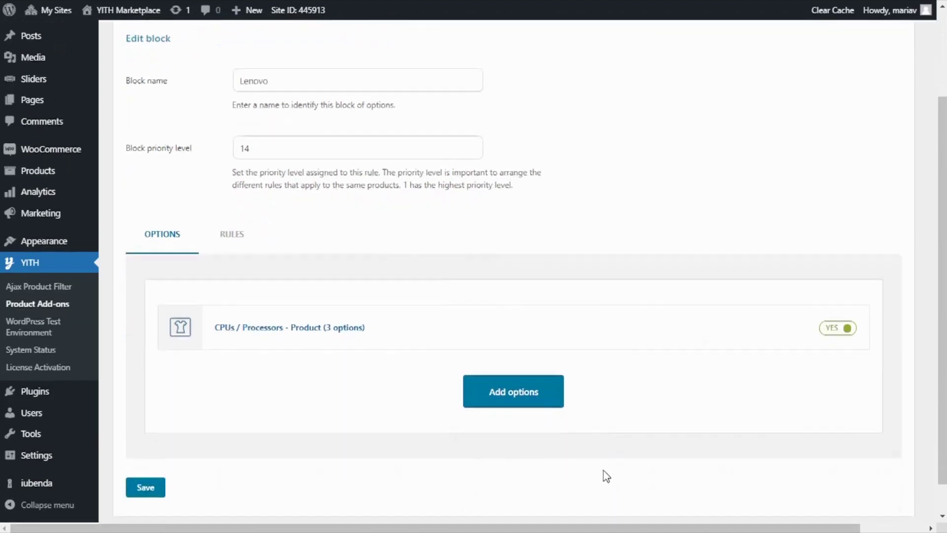
left_click(516, 381)
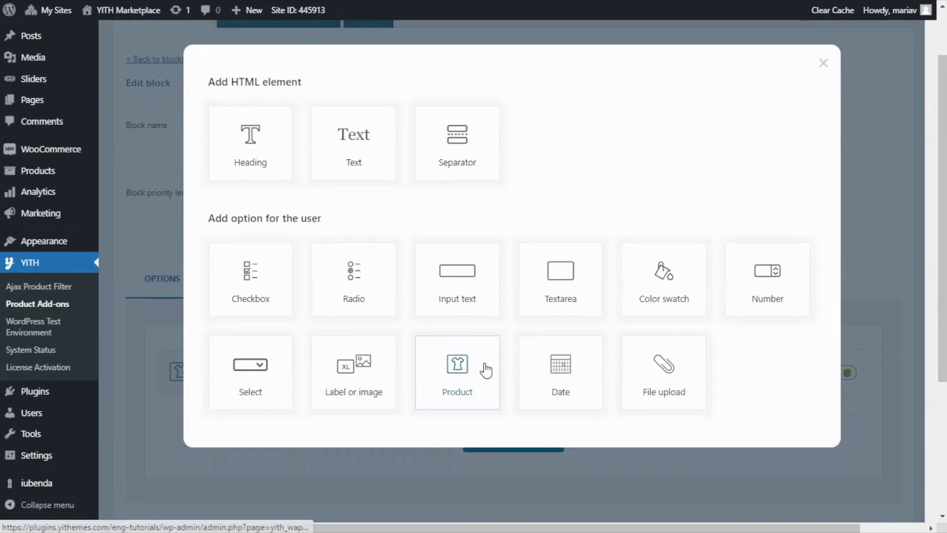
left_click(485, 370)
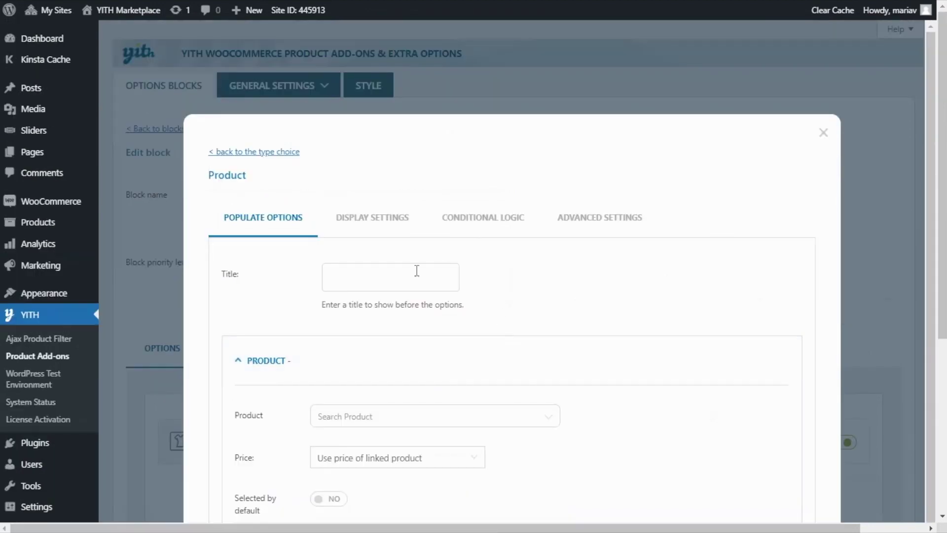
type("Motherboards")
Link the first motherboard option to GIGABYTE JJK64 FIRE MEGA Motherboard and make it selected by default.
scroll(327, 316, "down", 3)
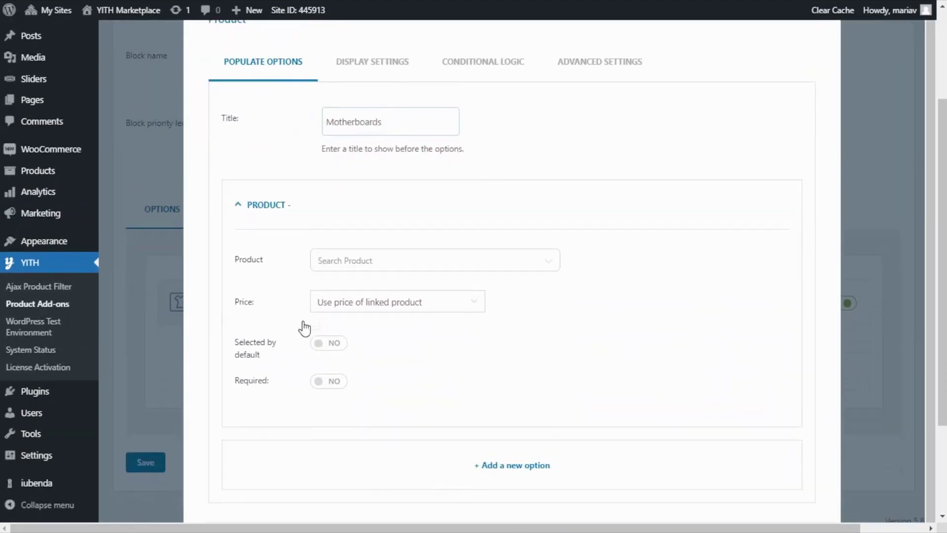
left_click(348, 263)
type("giga")
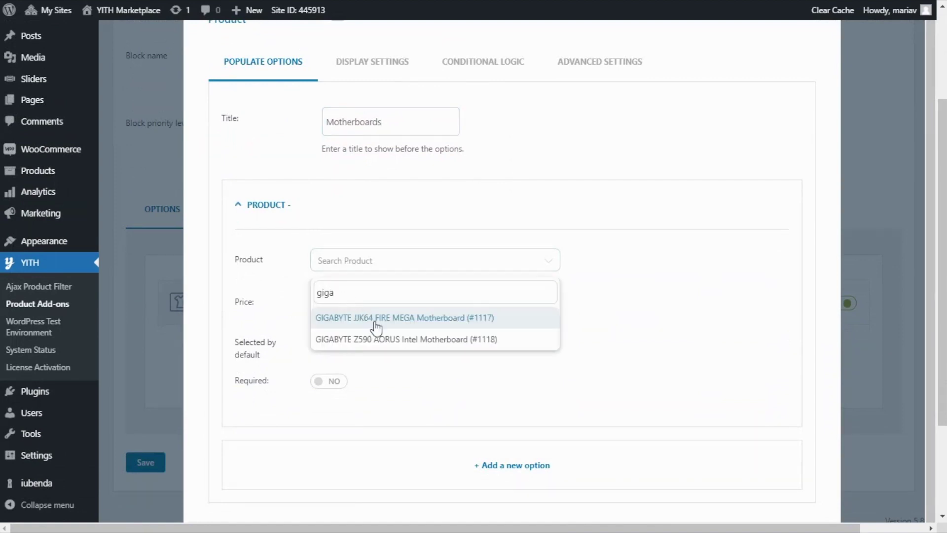
left_click(377, 321)
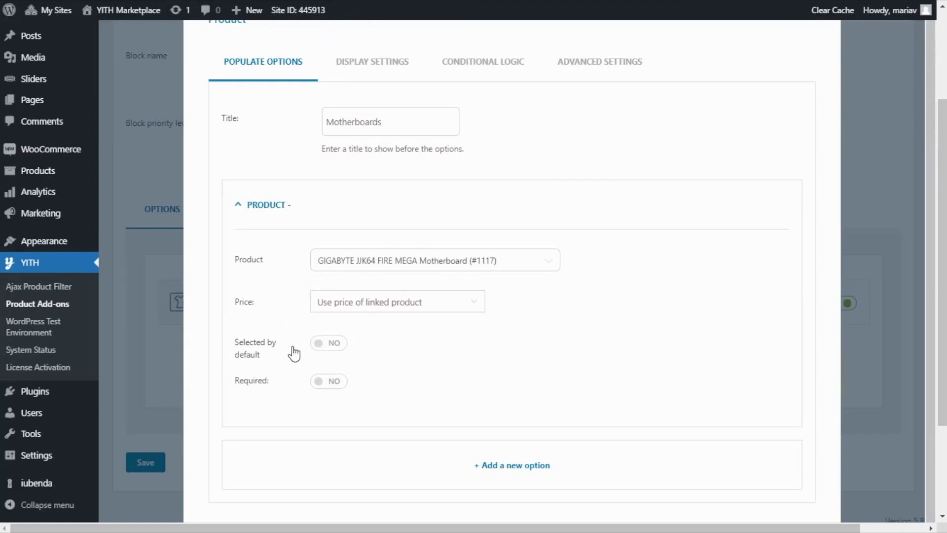
left_click(330, 344)
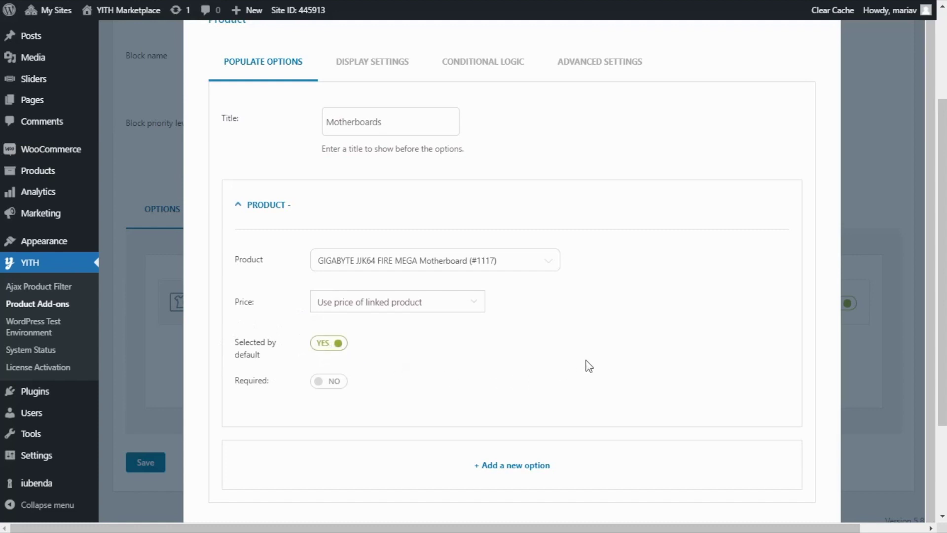
Add a second motherboard option linked to GIGABYTE Z590 AORUS Intel Motherboard.
scroll(587, 363, "down", 2)
scroll(587, 365, "down", 1)
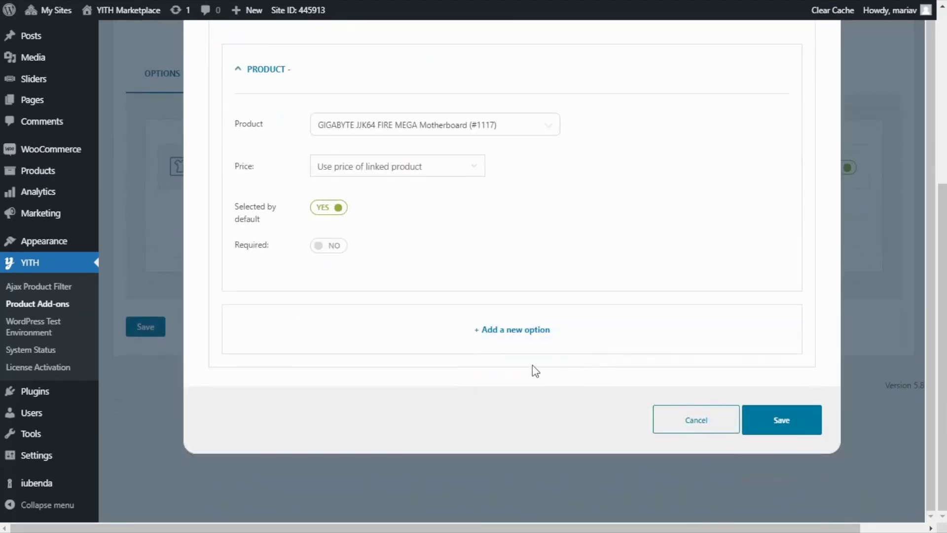
left_click(510, 347)
scroll(509, 347, "down", 1)
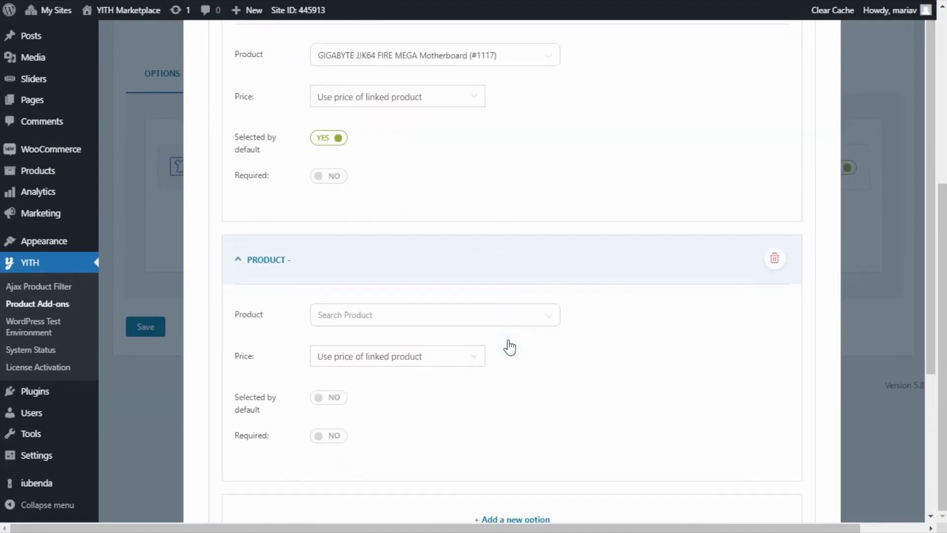
left_click(355, 323)
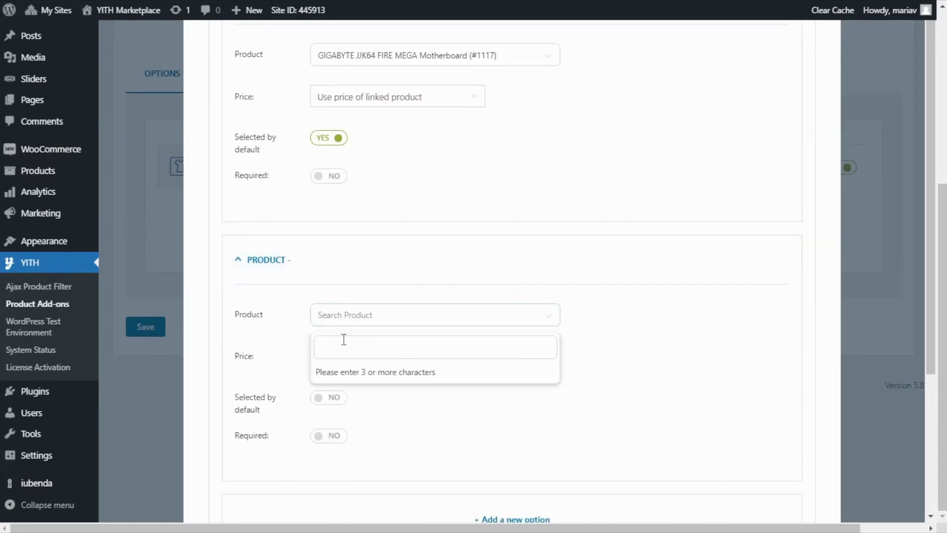
type("giga")
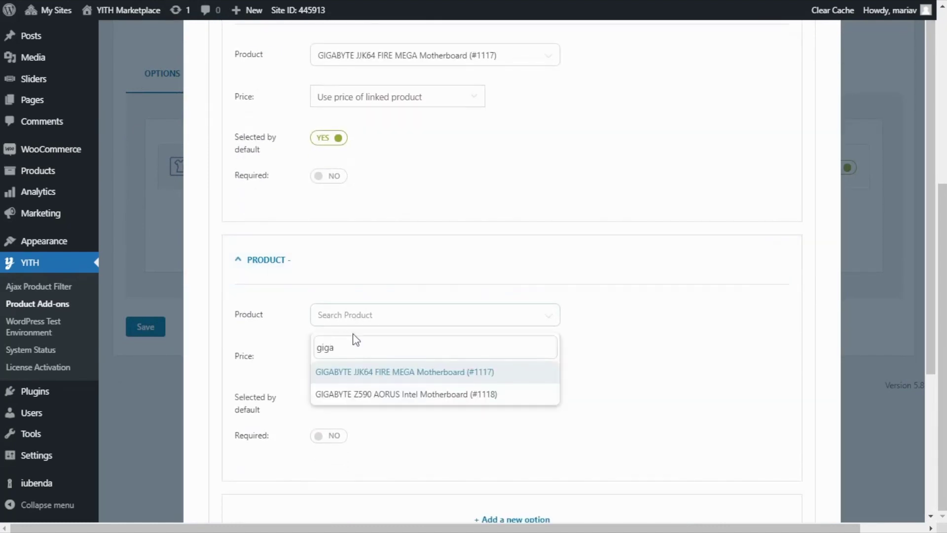
left_click(377, 393)
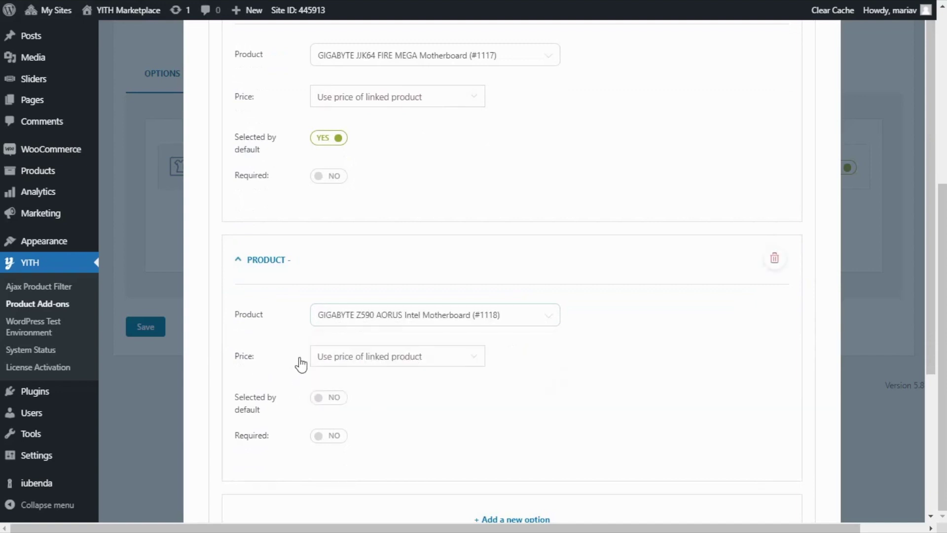
Add a third motherboard option linked to ASRock Z590 EXTREME Intel Motherboard and save the Motherboards set.
scroll(306, 376, "down", 2)
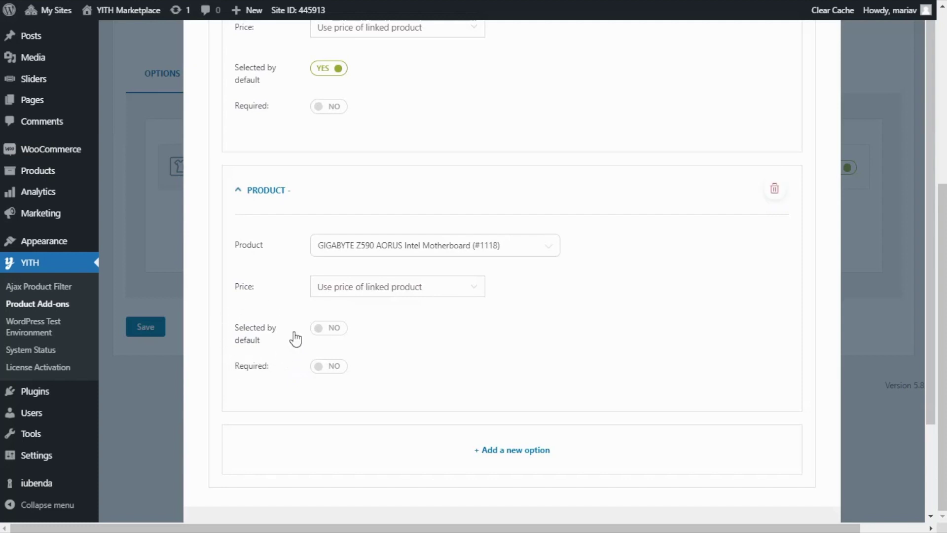
left_click(506, 471)
scroll(481, 428, "down", 6)
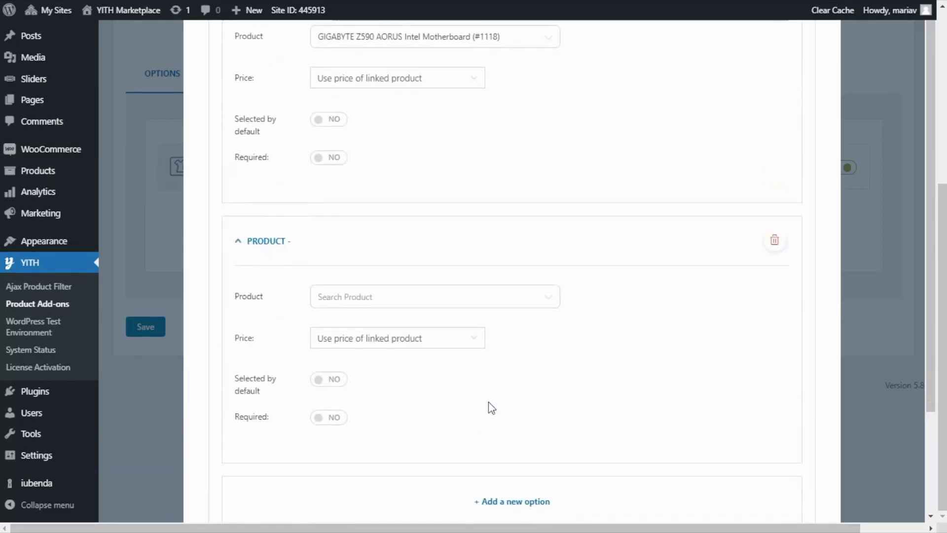
left_click(380, 301)
type("asr")
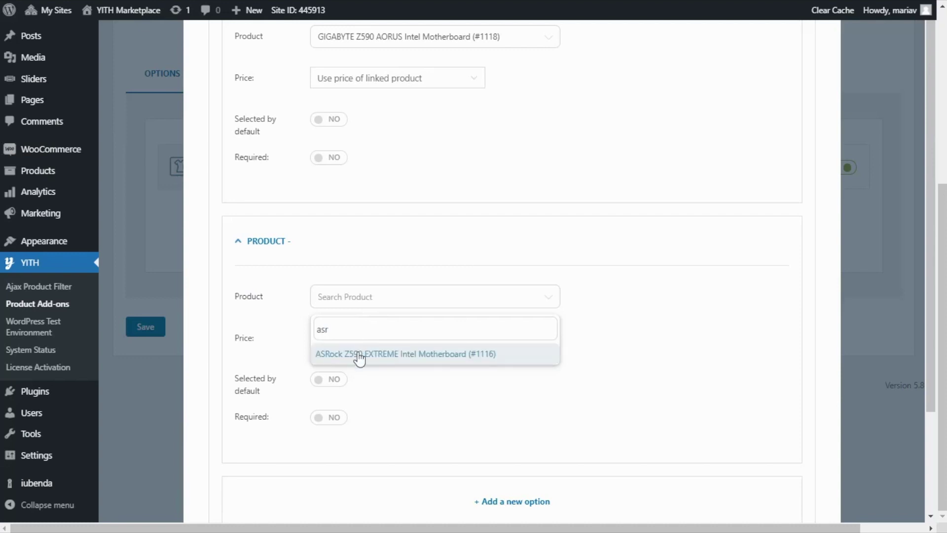
left_click(357, 356)
scroll(663, 376, "down", 3)
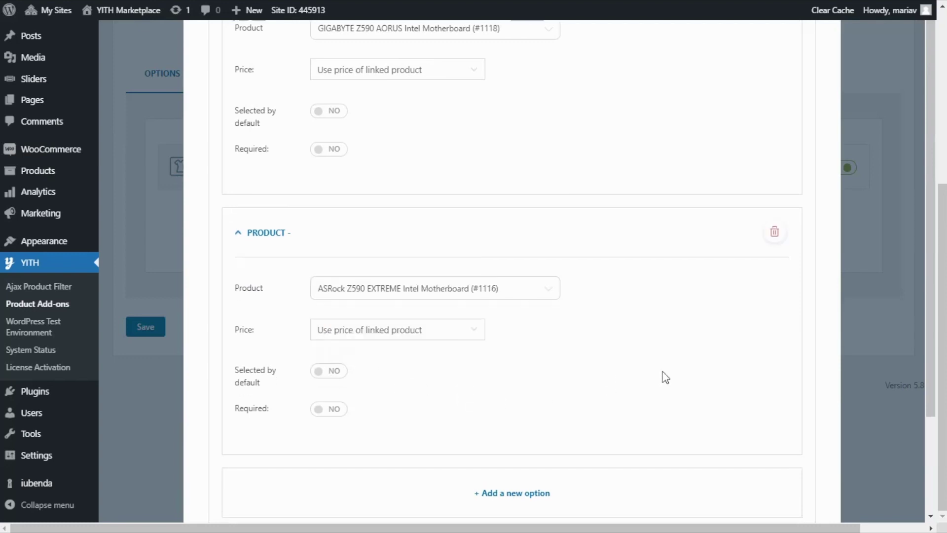
left_click(789, 457)
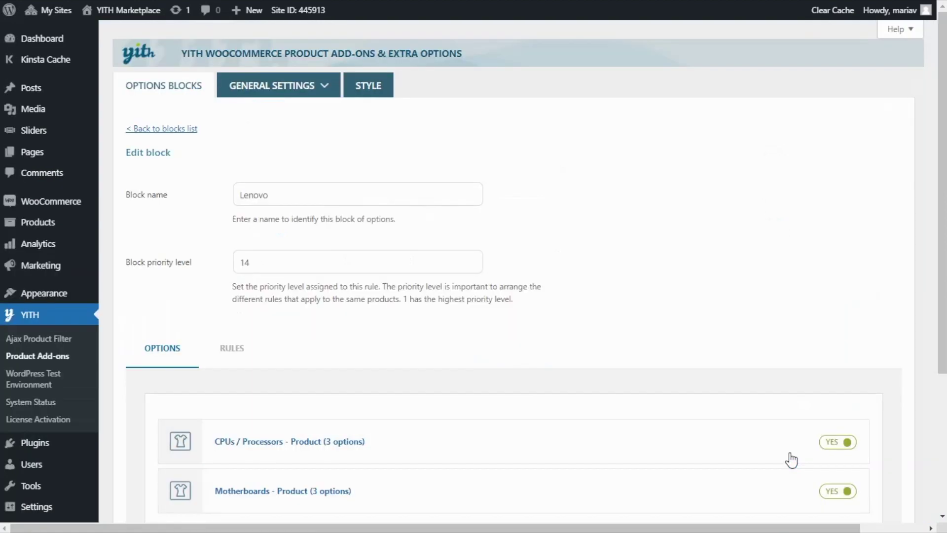
Add a new Product-type option set to the Lenovo block and title it Computer case.
scroll(791, 460, "down", 3)
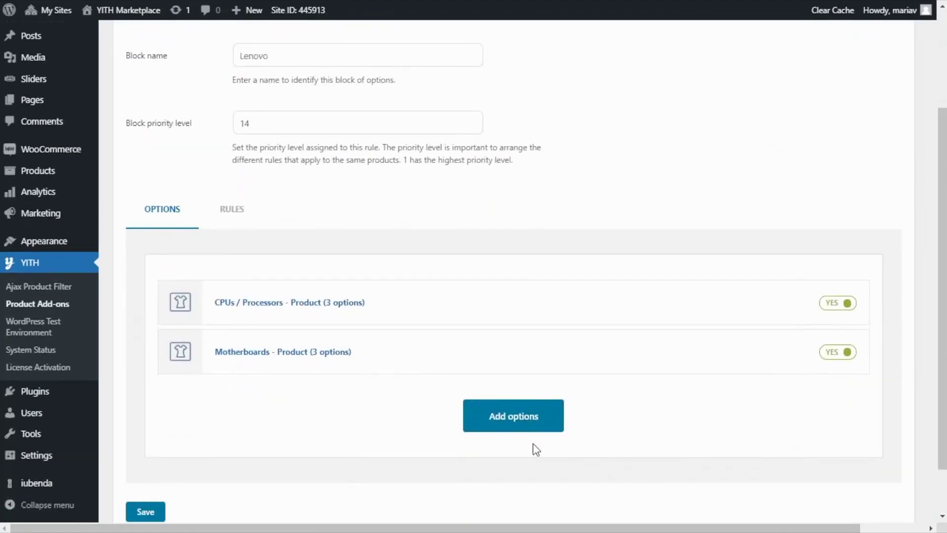
left_click(507, 432)
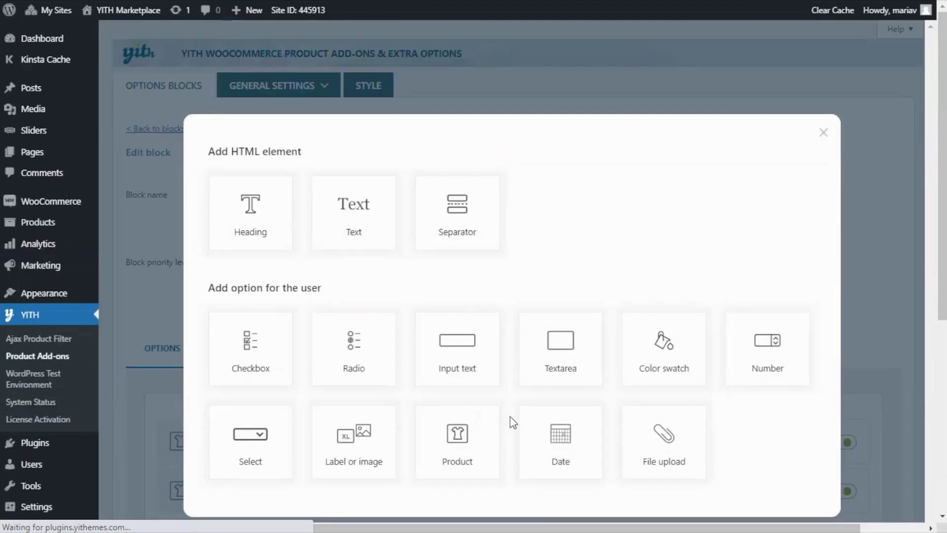
left_click(486, 428)
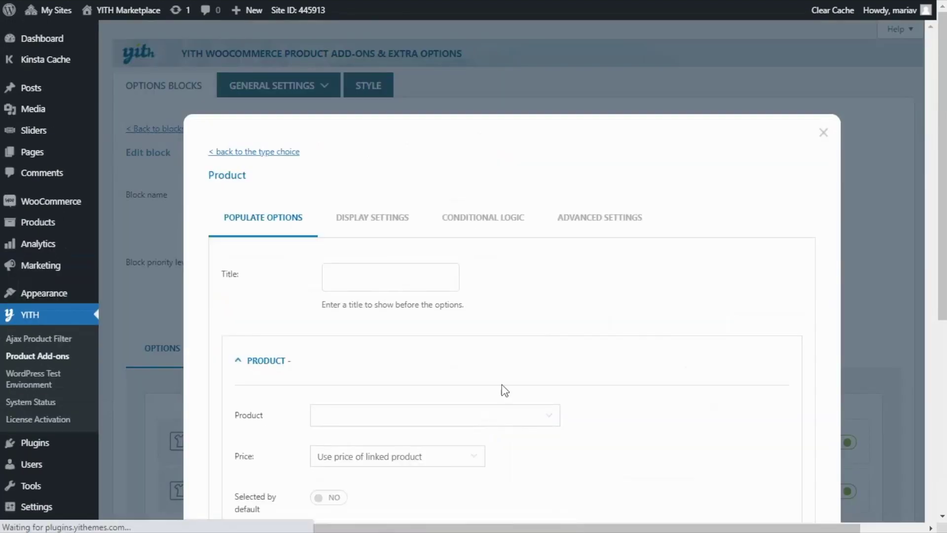
type("Computer case")
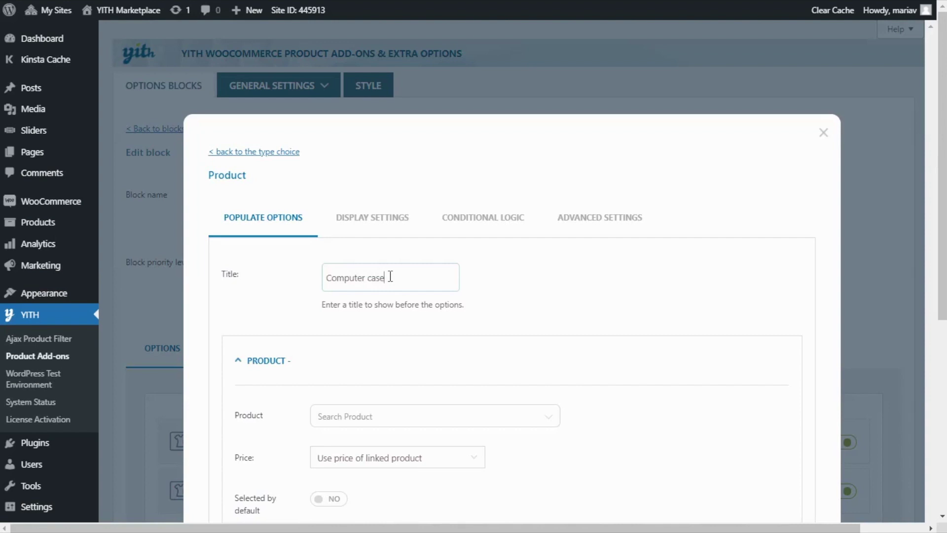
Link the first computer case option to Rosewill Black High Tower PC Computer Case and make it selected by default.
scroll(446, 339, "down", 3)
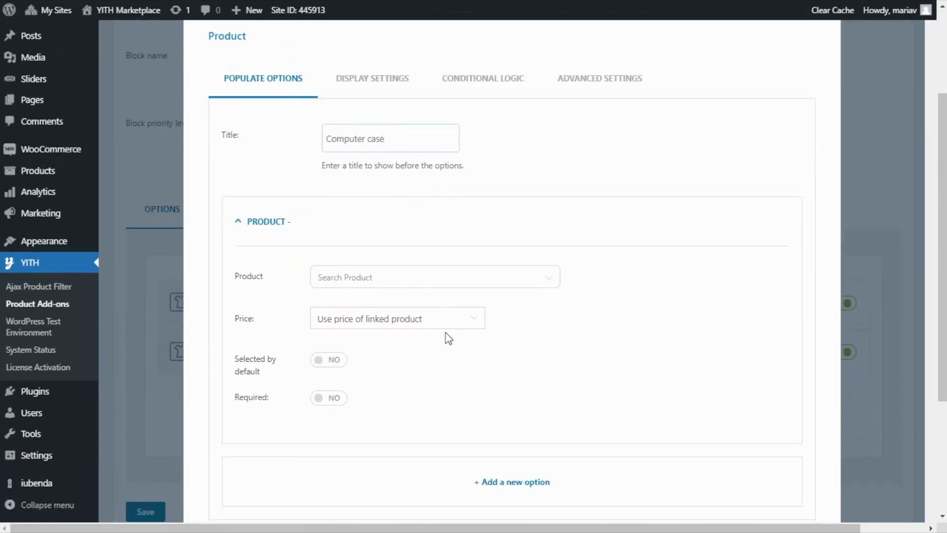
left_click(397, 281)
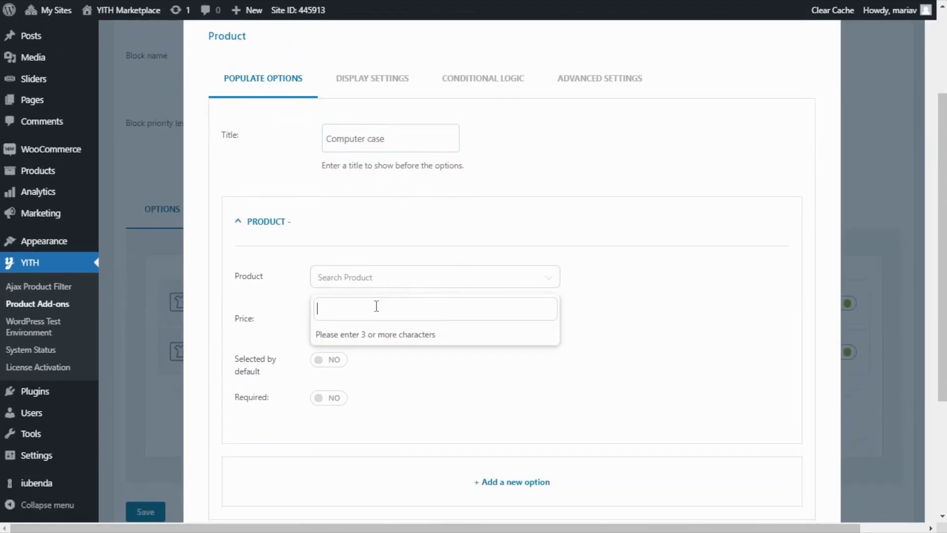
type("rose")
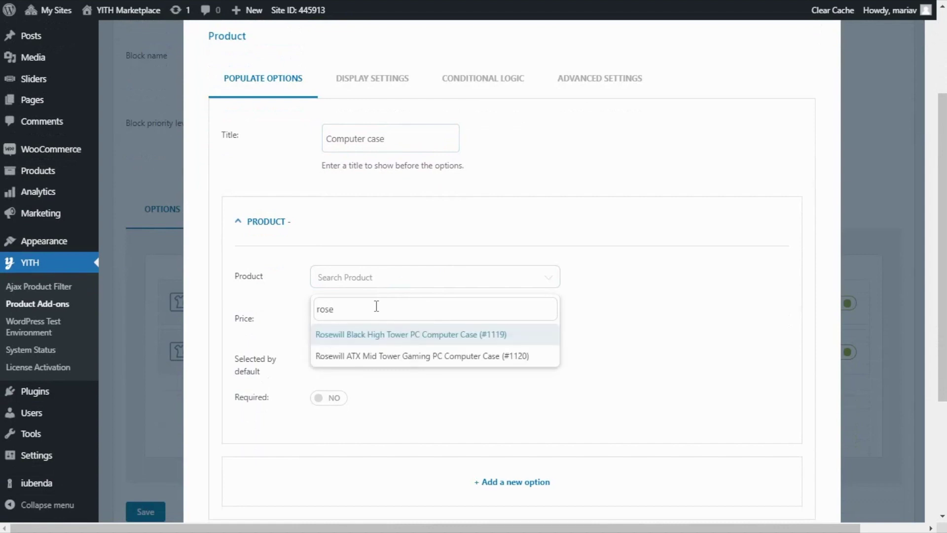
left_click(378, 334)
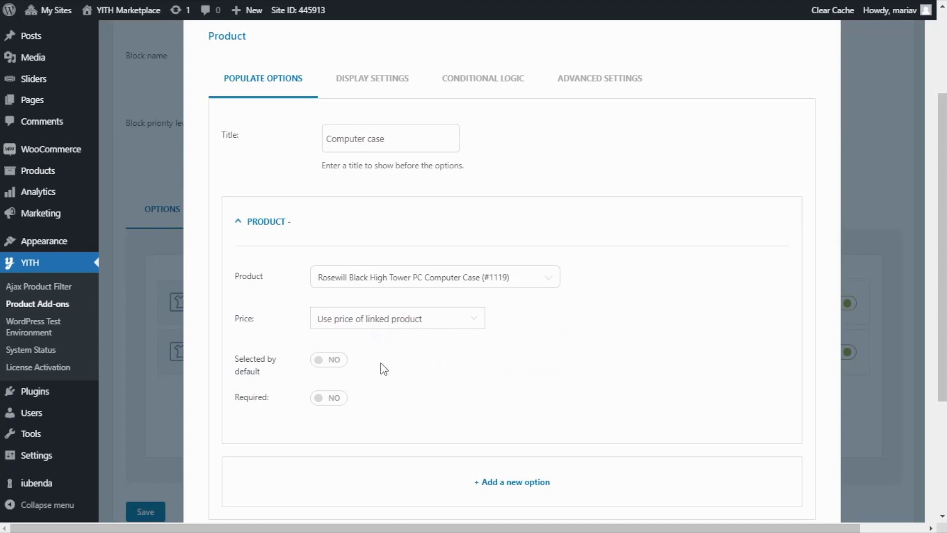
left_click(340, 363)
Add a second computer case option linked to Rosewill ATX Mid Tower Gaming PC Computer Case.
scroll(463, 354, "down", 2)
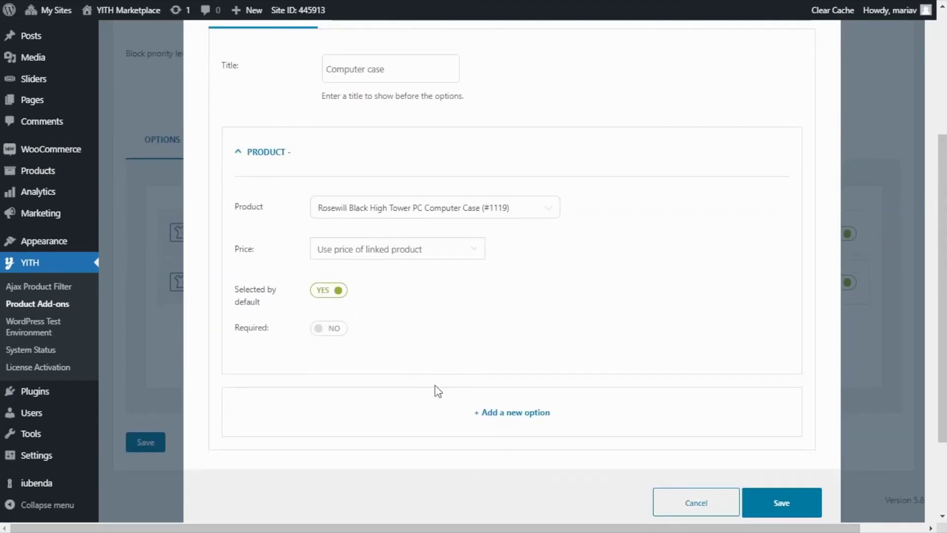
left_click(505, 430)
scroll(465, 394, "down", 3)
left_click(386, 335)
type("rose")
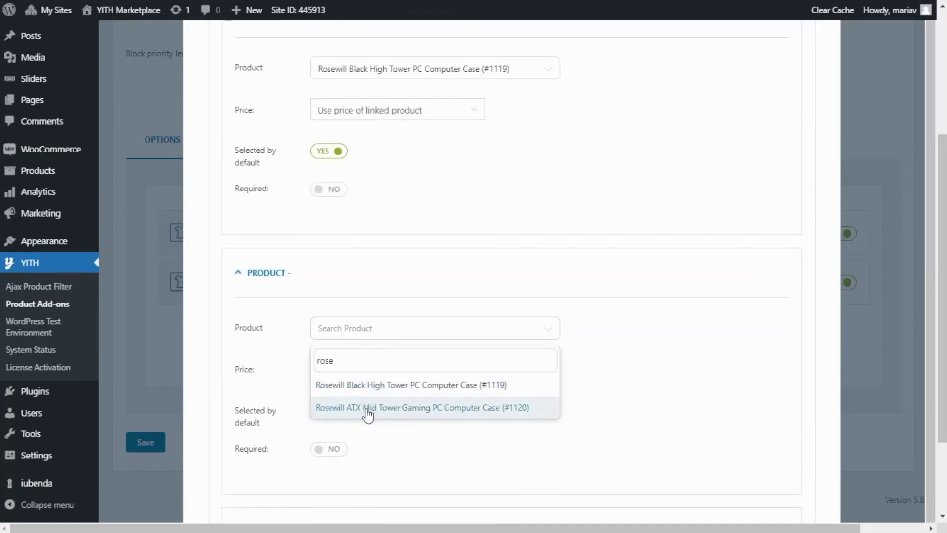
left_click(368, 409)
Add a third option linked to Cooler Master MasterBox with ARGB Lighting System and save the Computer case set.
scroll(395, 406, "down", 1)
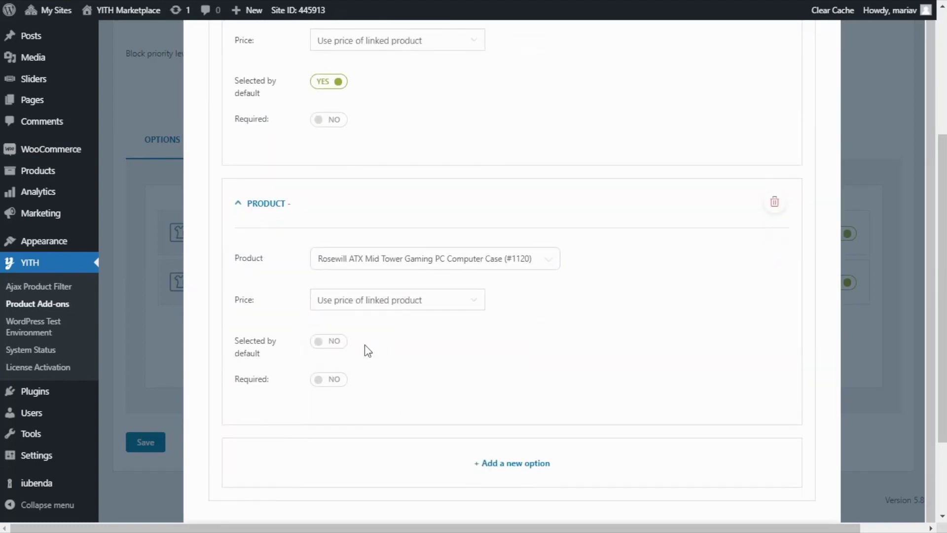
scroll(448, 350, "down", 1)
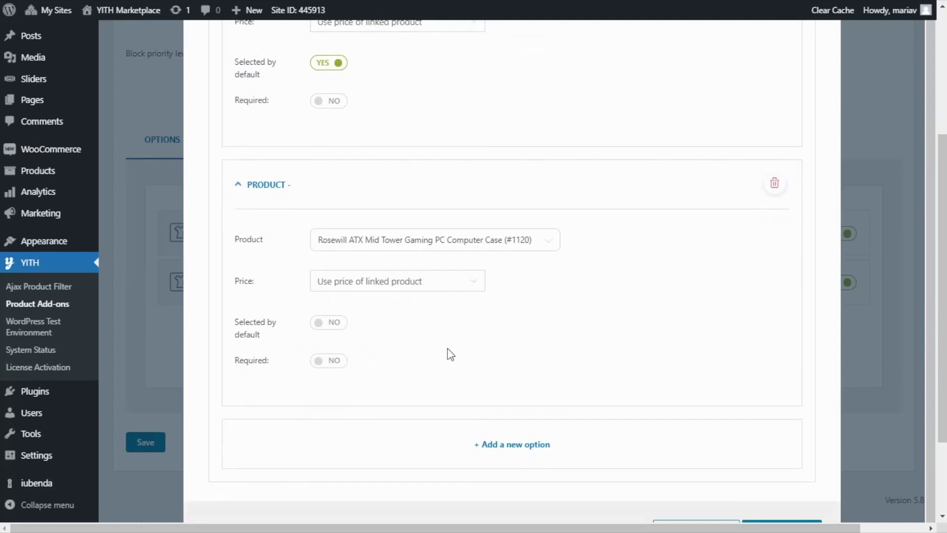
left_click(458, 451)
scroll(458, 441, "down", 4)
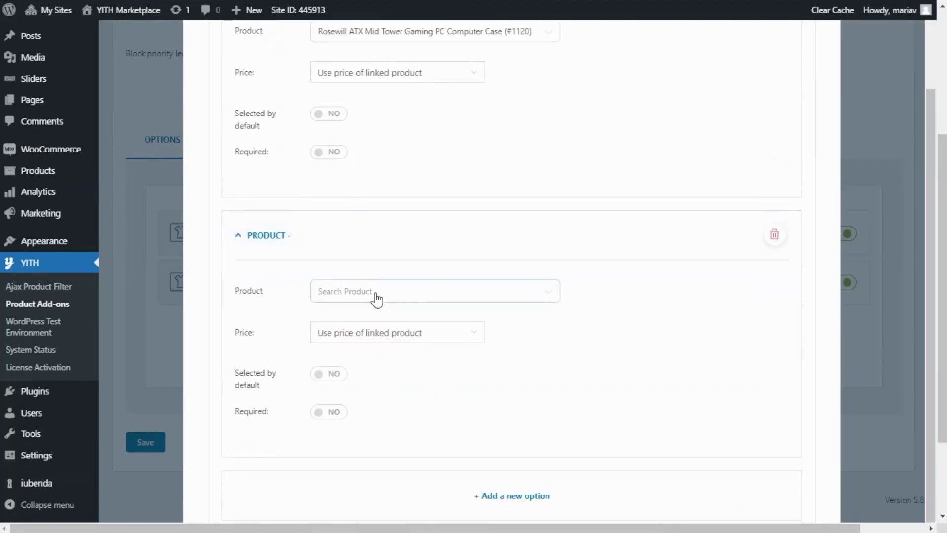
left_click(377, 298)
type("cooler")
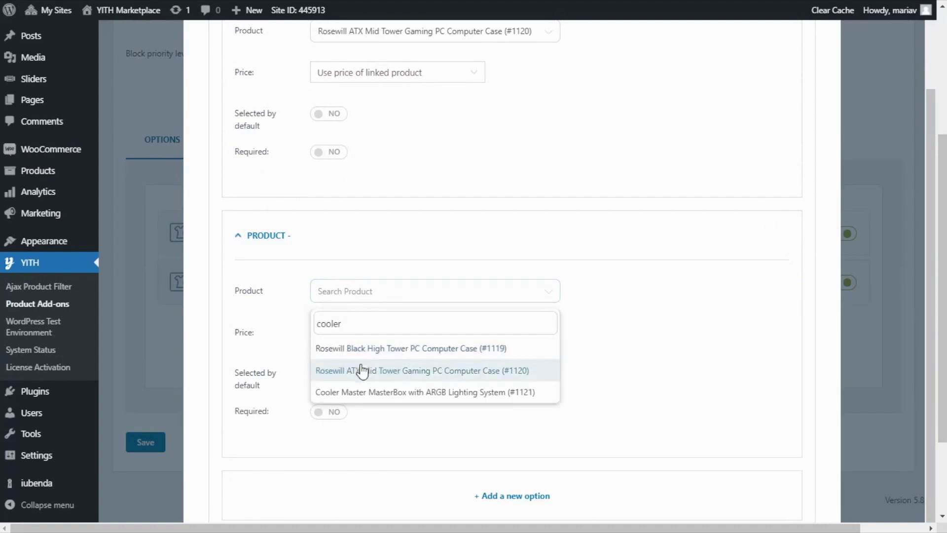
left_click(362, 391)
scroll(424, 382, "down", 1)
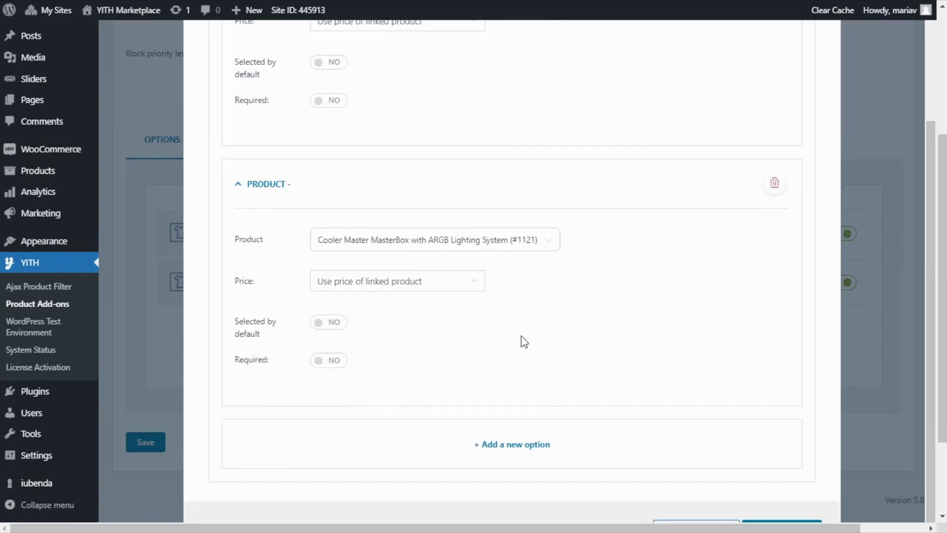
scroll(641, 313, "down", 2)
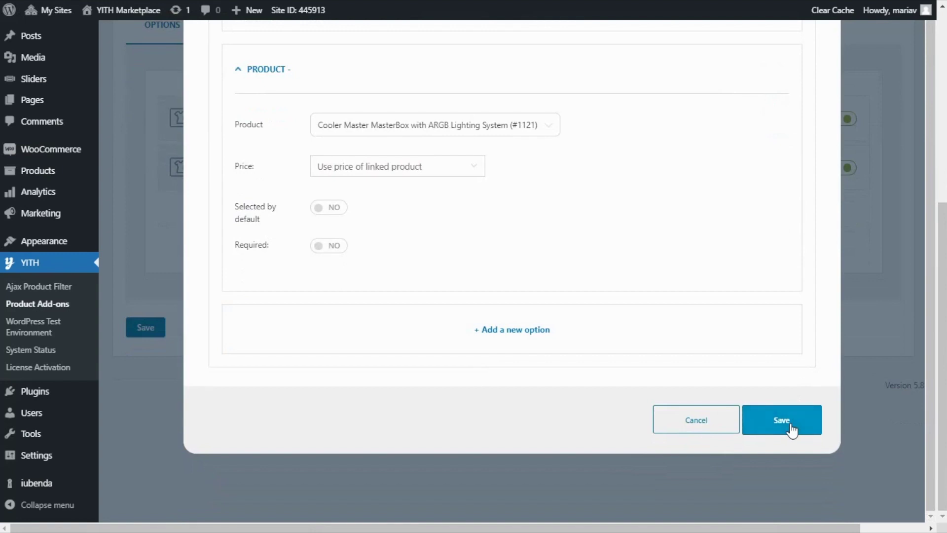
left_click(791, 428)
Set the Motherboards display to 1 option per row with a grid layout and 60% options width, and save it.
scroll(788, 409, "down", 3)
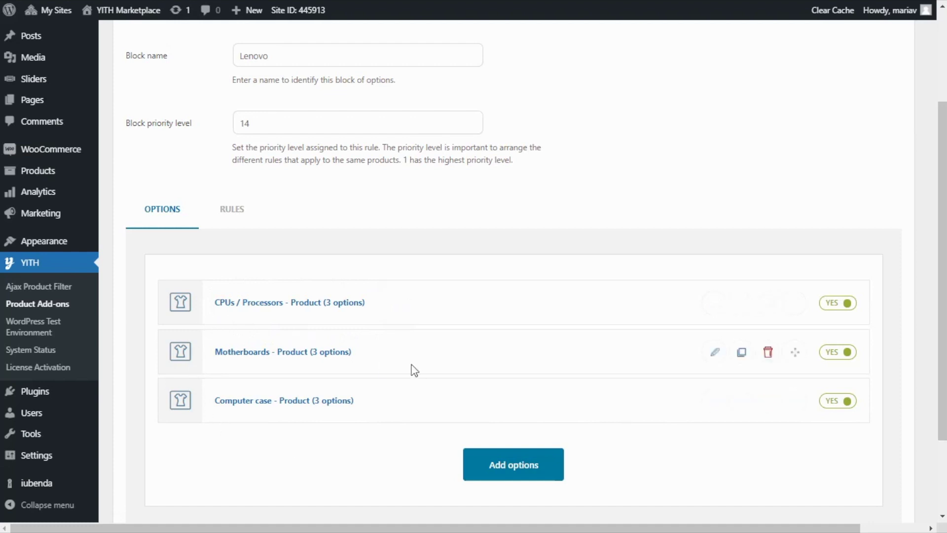
left_click(715, 358)
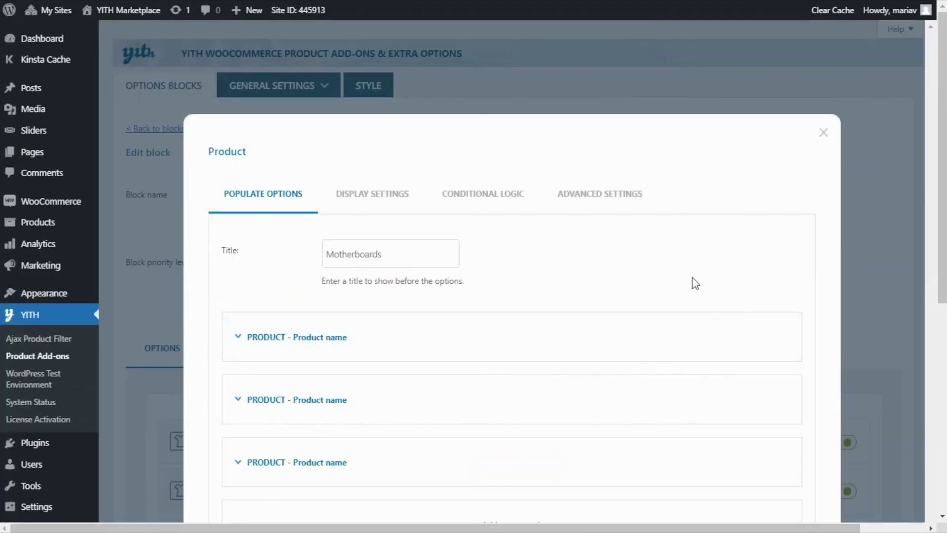
left_click(377, 208)
scroll(514, 299, "down", 5)
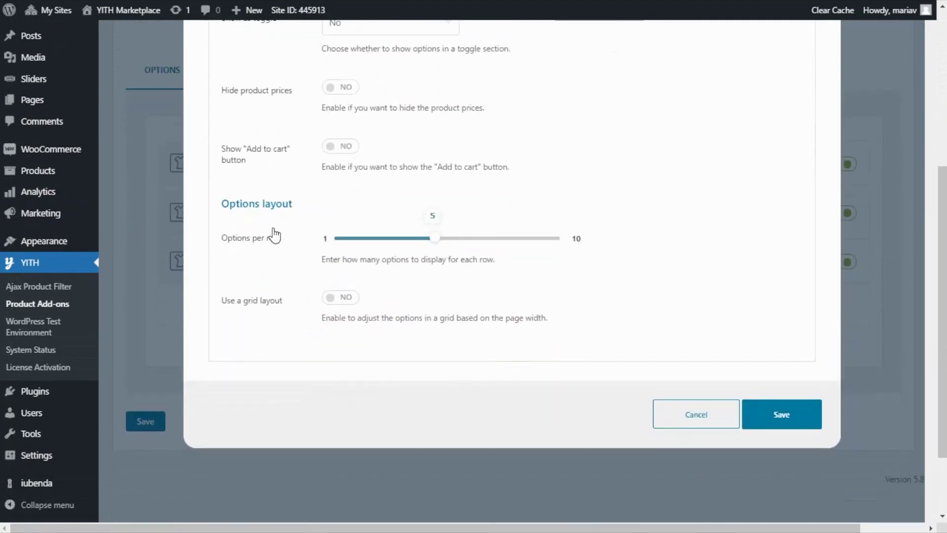
left_click_drag(434, 238, 362, 238)
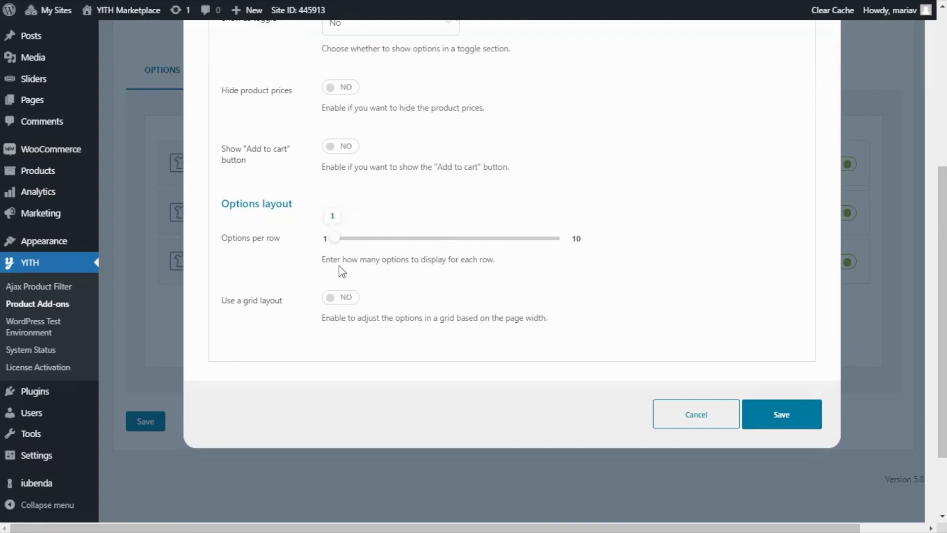
left_click(341, 298)
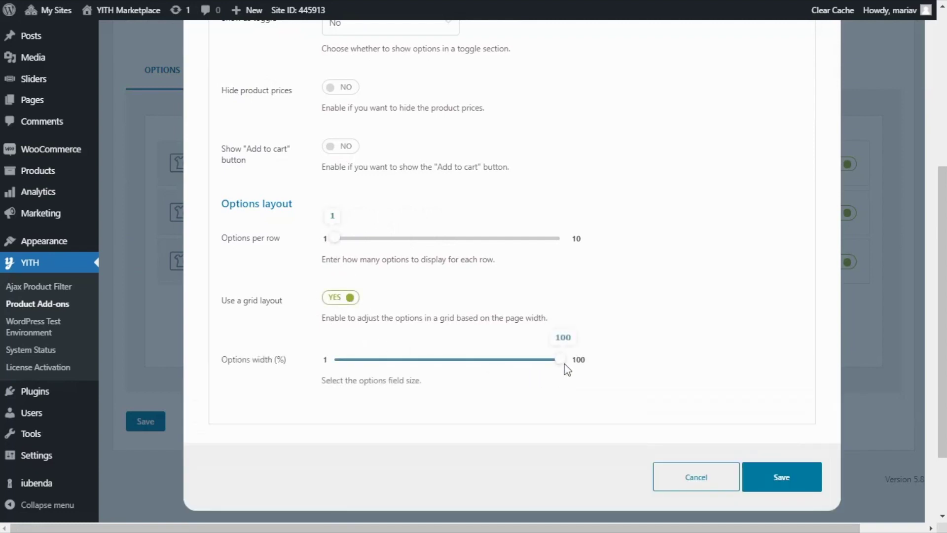
left_click_drag(561, 360, 469, 359)
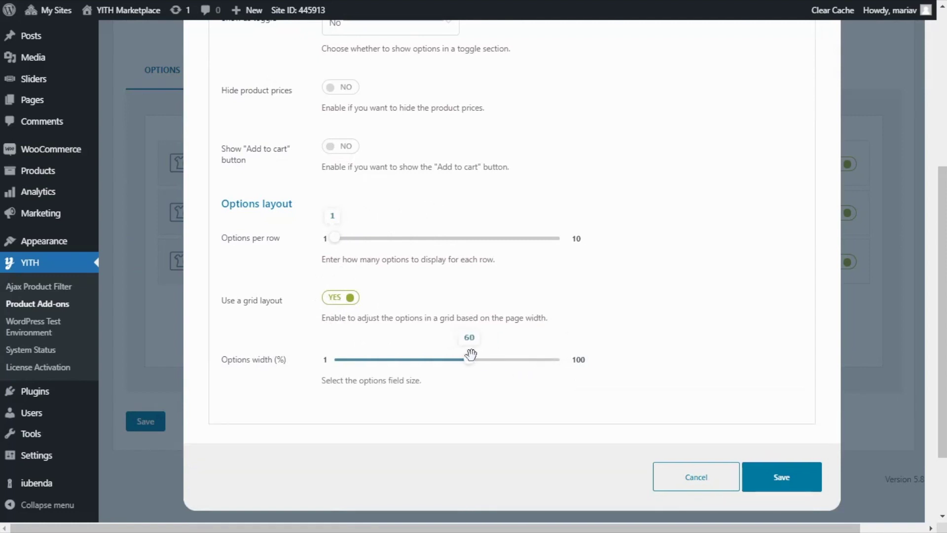
left_click(782, 477)
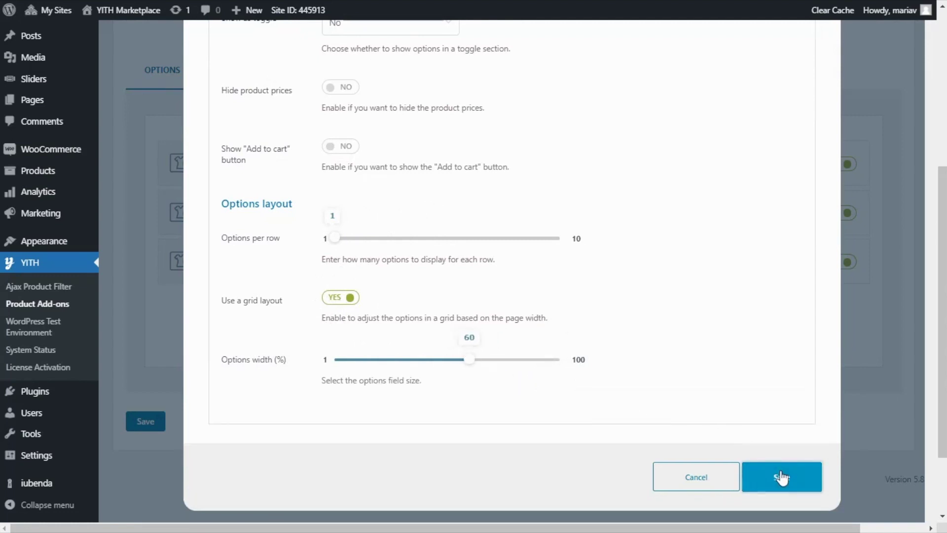
Set the Computer case display to 1 option per row with a grid layout and 60% options width, and save it.
scroll(781, 477, "down", 3)
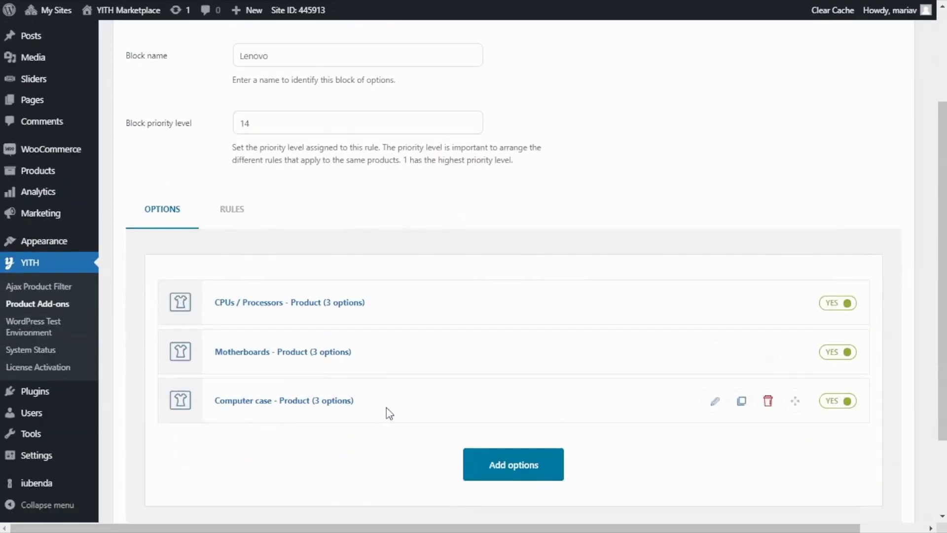
left_click(715, 402)
left_click(391, 206)
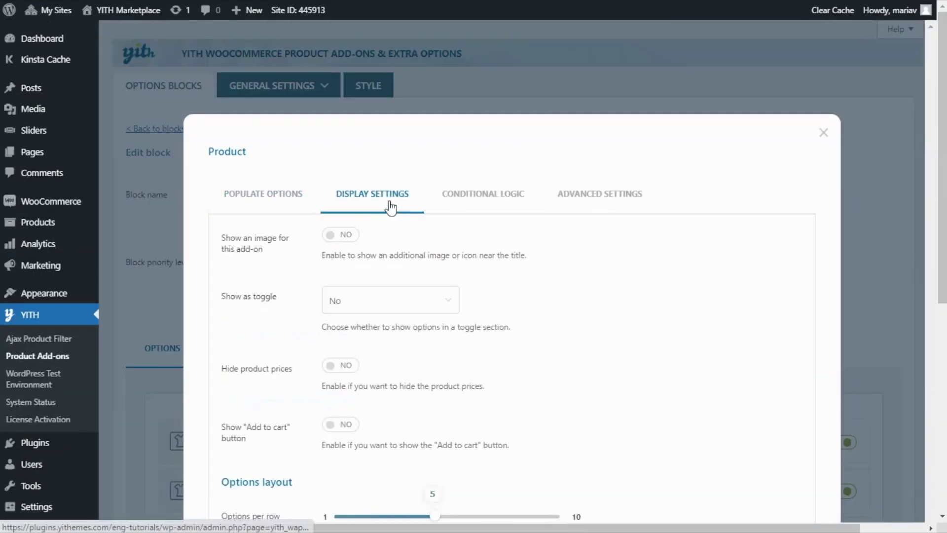
scroll(526, 324, "down", 5)
left_click_drag(429, 306, 335, 310)
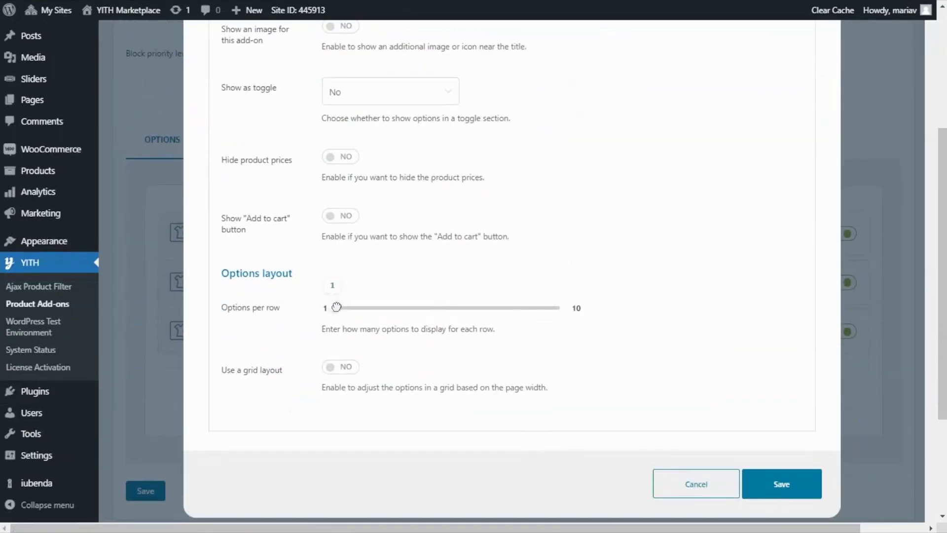
left_click(340, 377)
left_click_drag(557, 428, 477, 428)
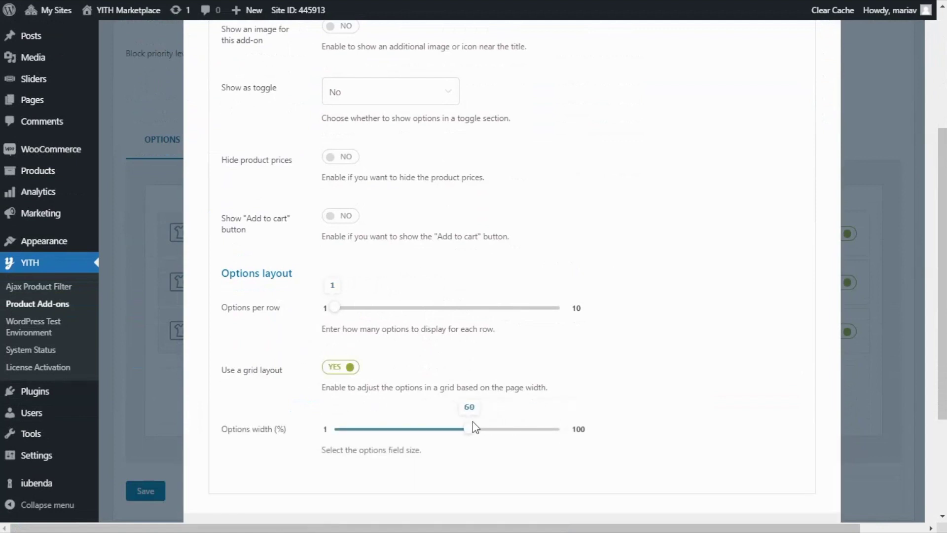
scroll(635, 423, "down", 3)
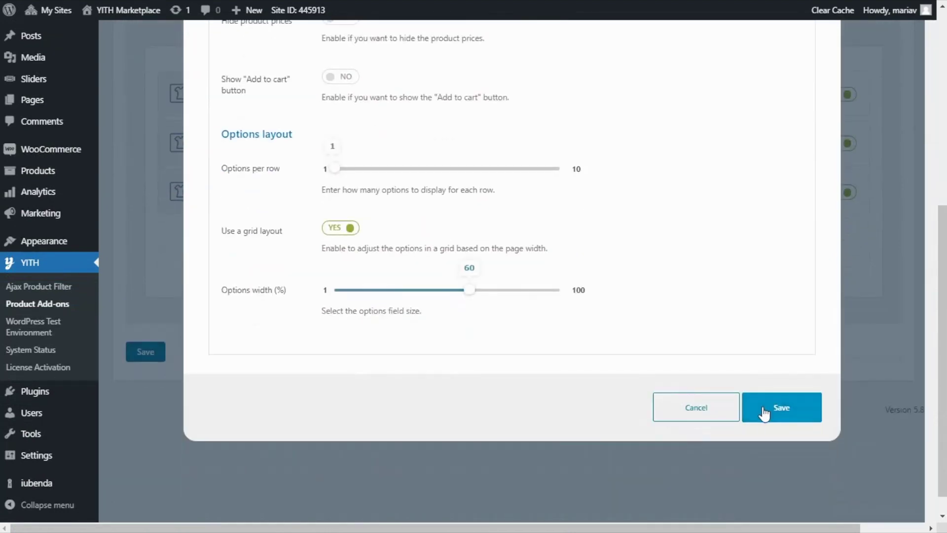
left_click(767, 412)
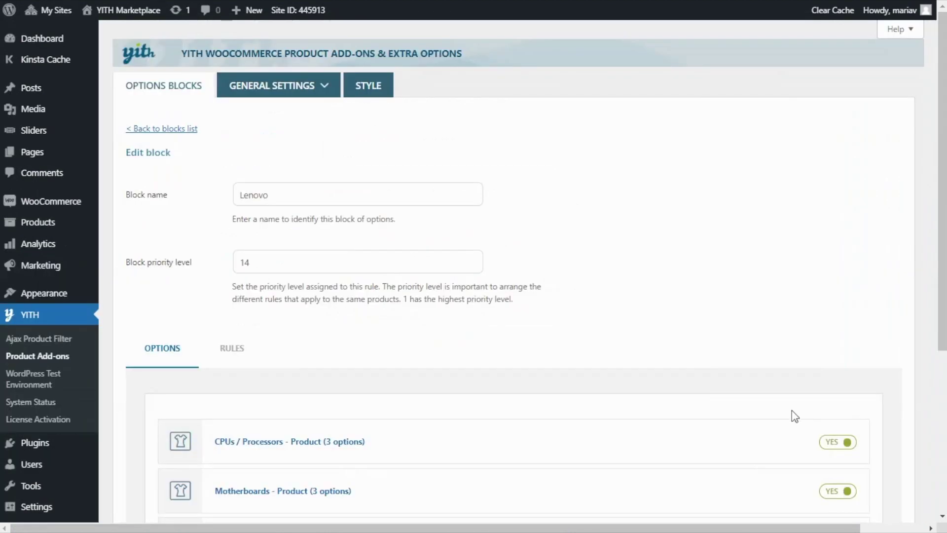
Enable min/max selection rules for the CPUs / Processors set, require a minimum of 1 option, and save it.
scroll(794, 416, "down", 1)
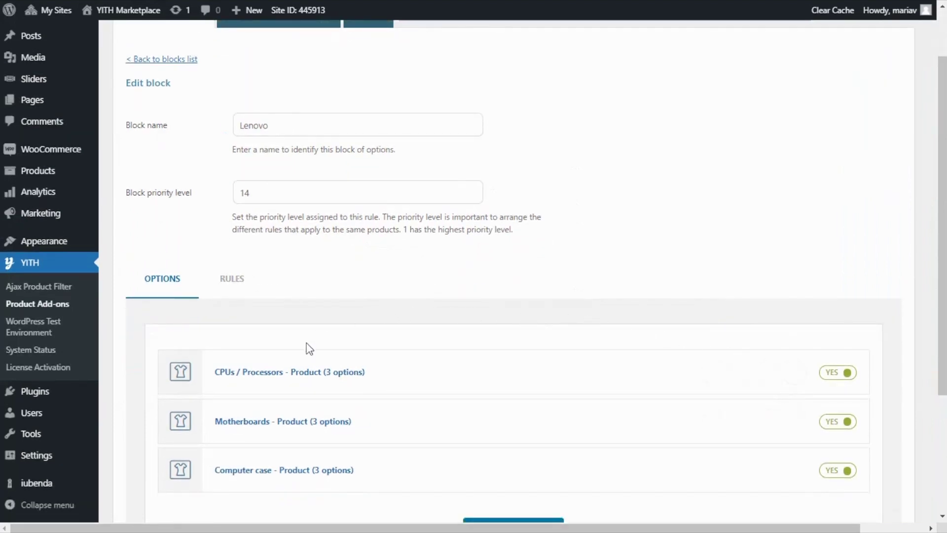
left_click(306, 383)
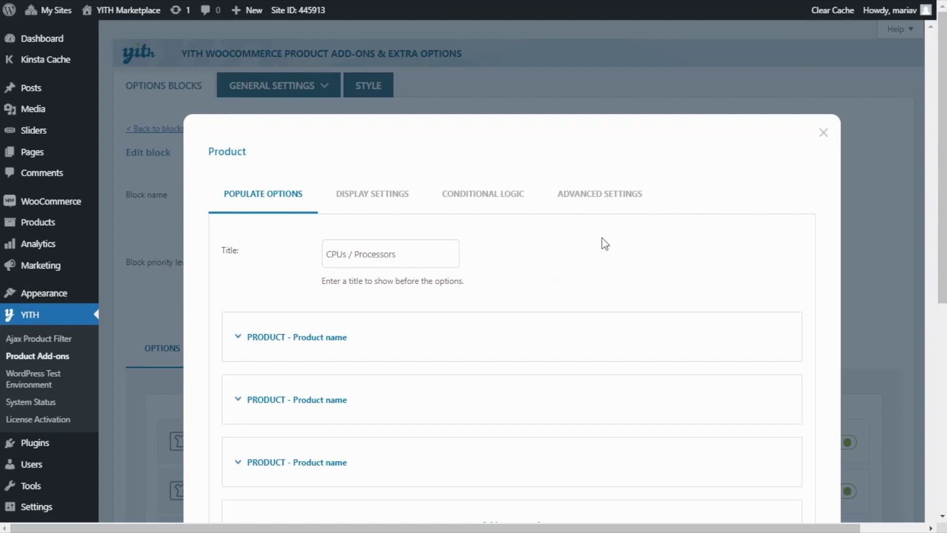
left_click(605, 210)
scroll(602, 255, "down", 3)
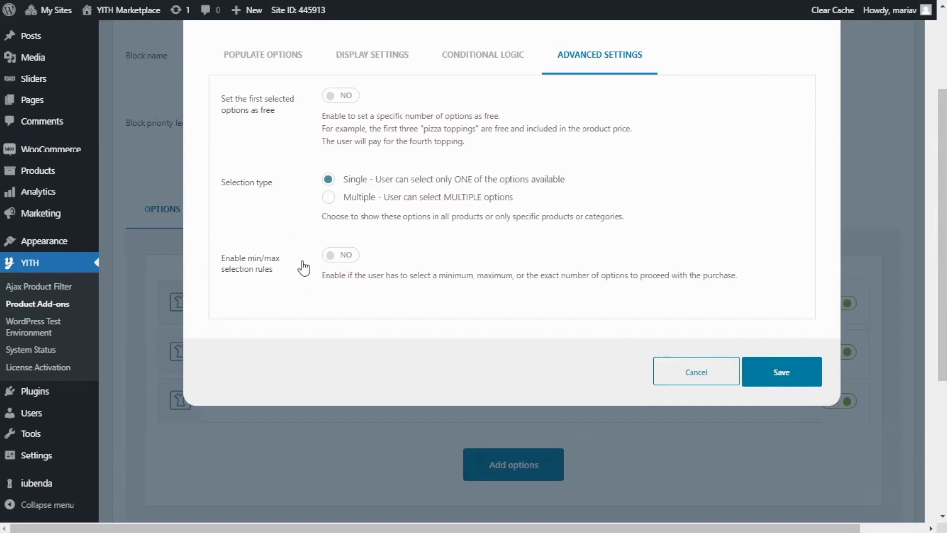
left_click(336, 257)
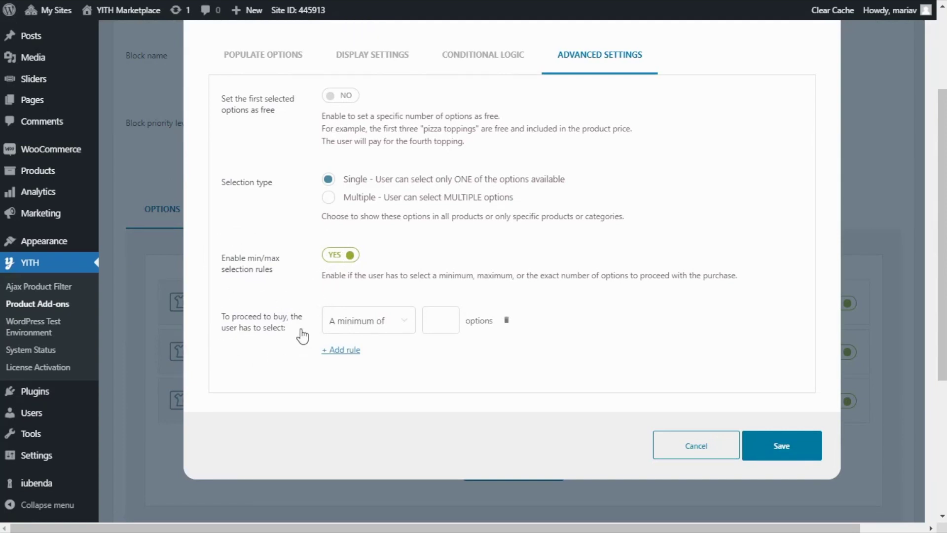
left_click(405, 329)
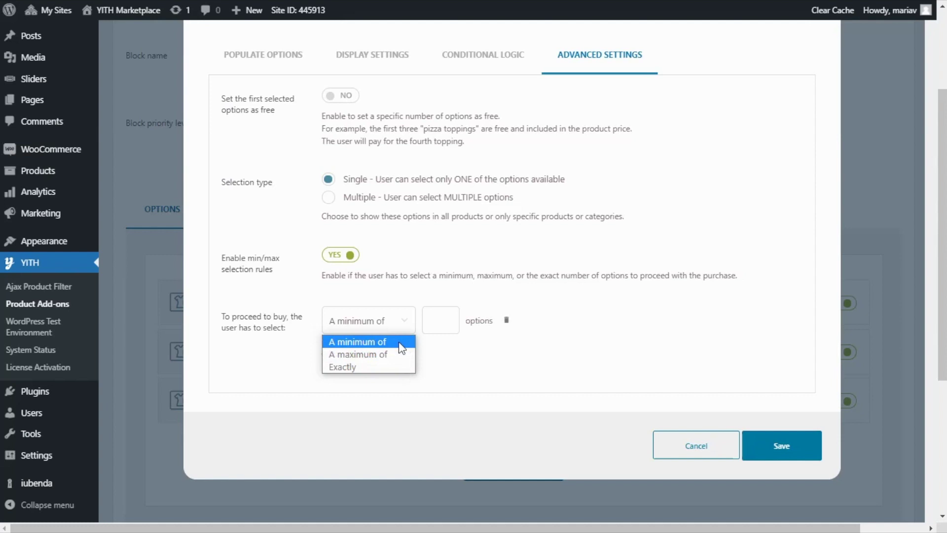
left_click(401, 348)
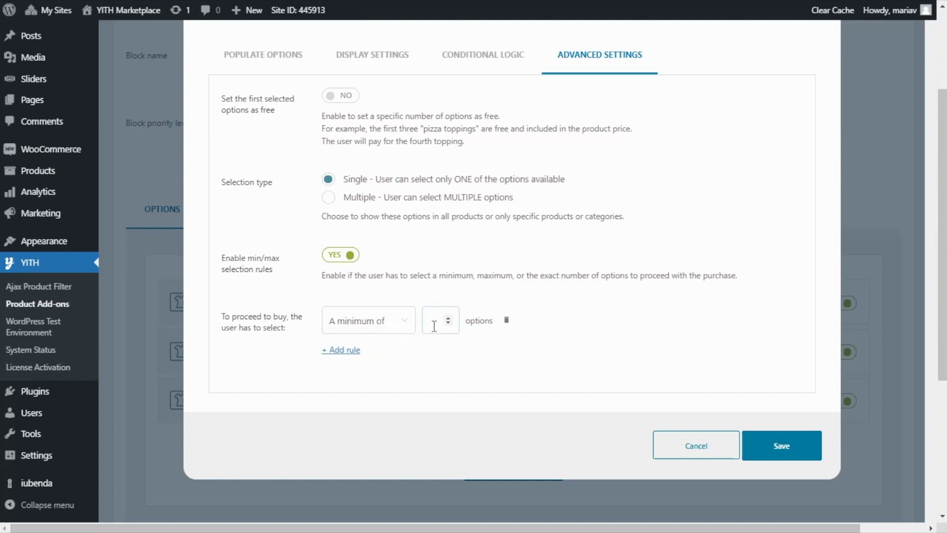
type("1")
left_click(797, 451)
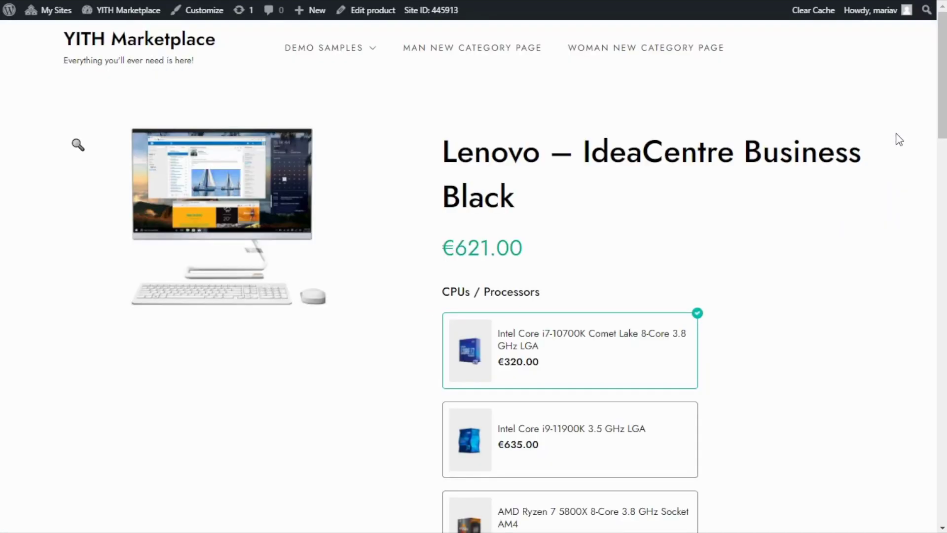
Examine the processor, motherboard and computer case options and the order totals on the Lenovo IdeaCentre product page.
scroll(895, 143, "down", 3)
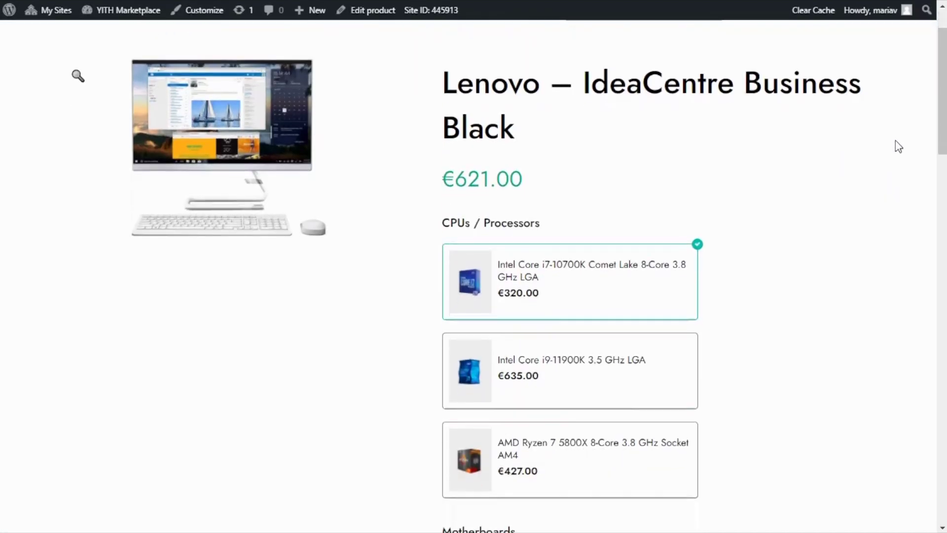
scroll(884, 150, "down", 6)
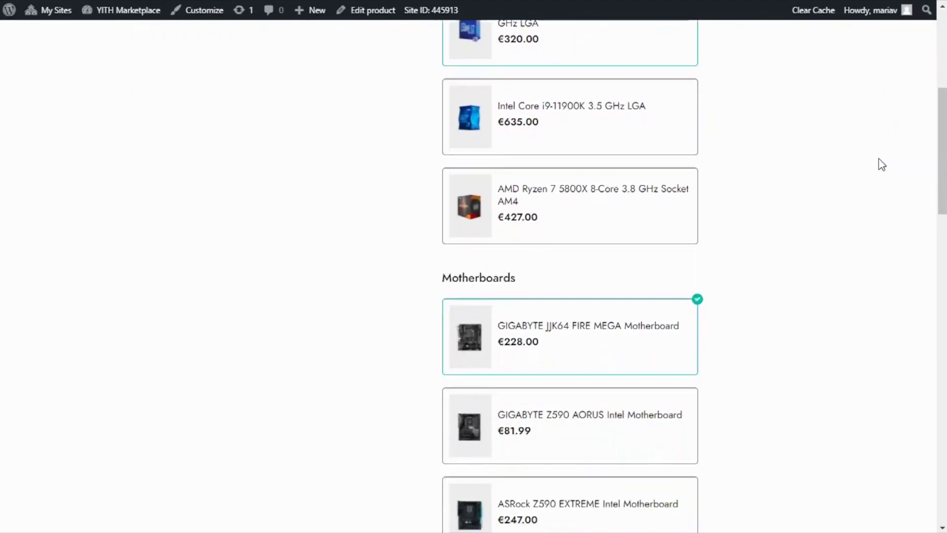
scroll(882, 168, "down", 7)
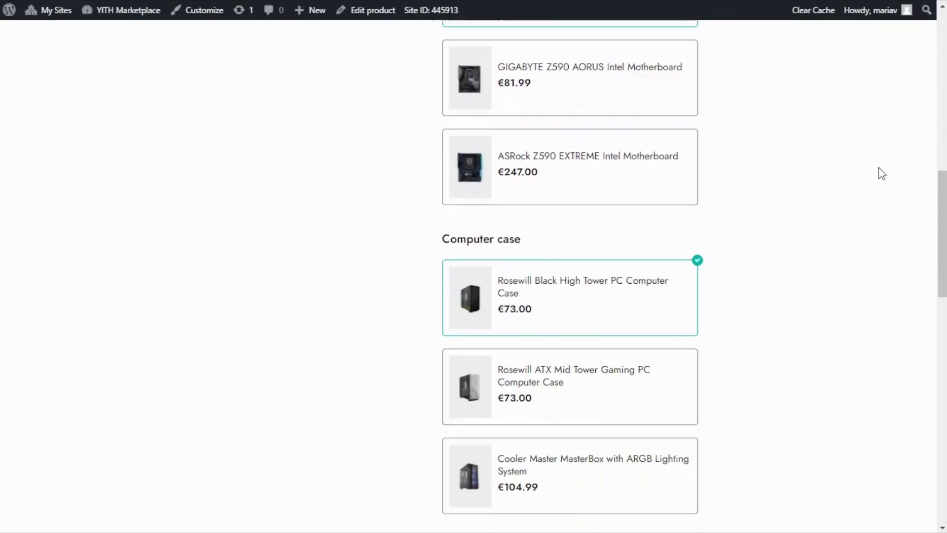
scroll(882, 174, "down", 2)
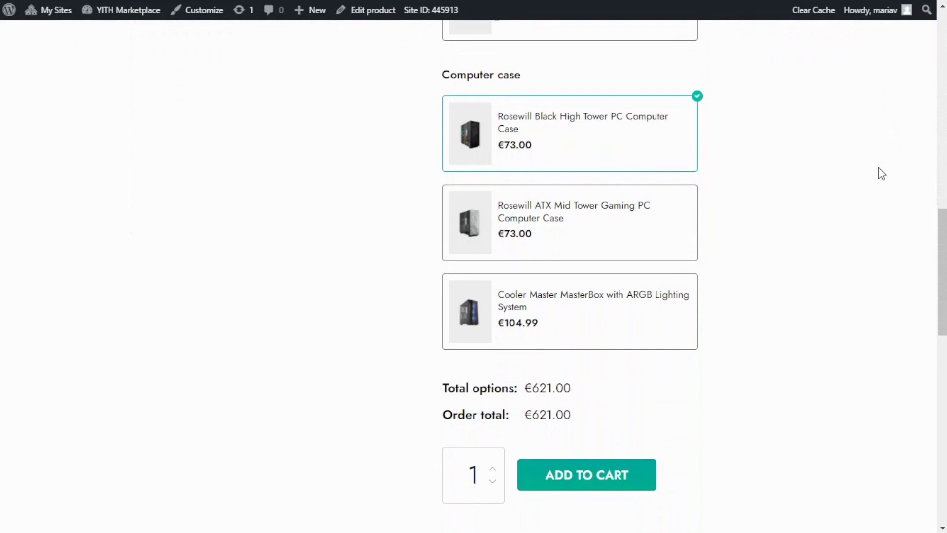
scroll(881, 174, "up", 6)
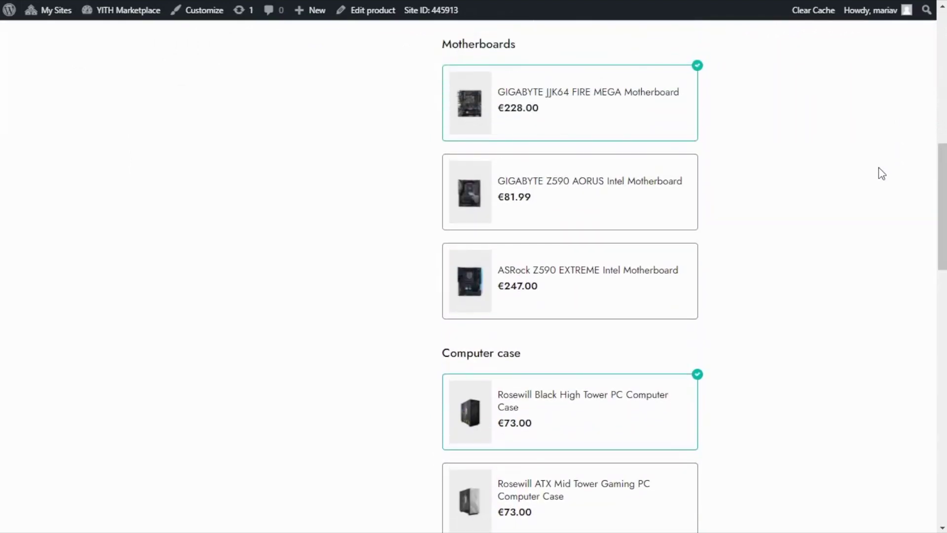
scroll(882, 173, "up", 7)
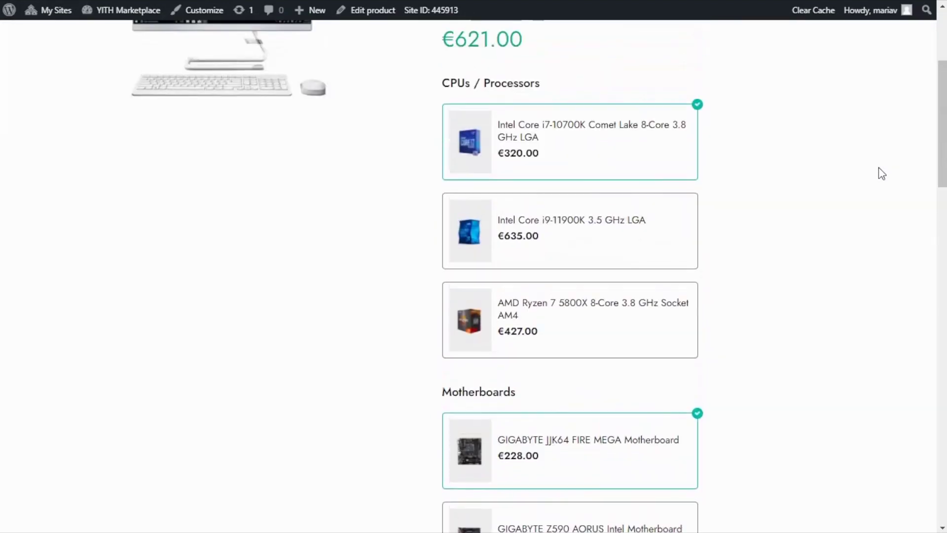
scroll(880, 174, "up", 1)
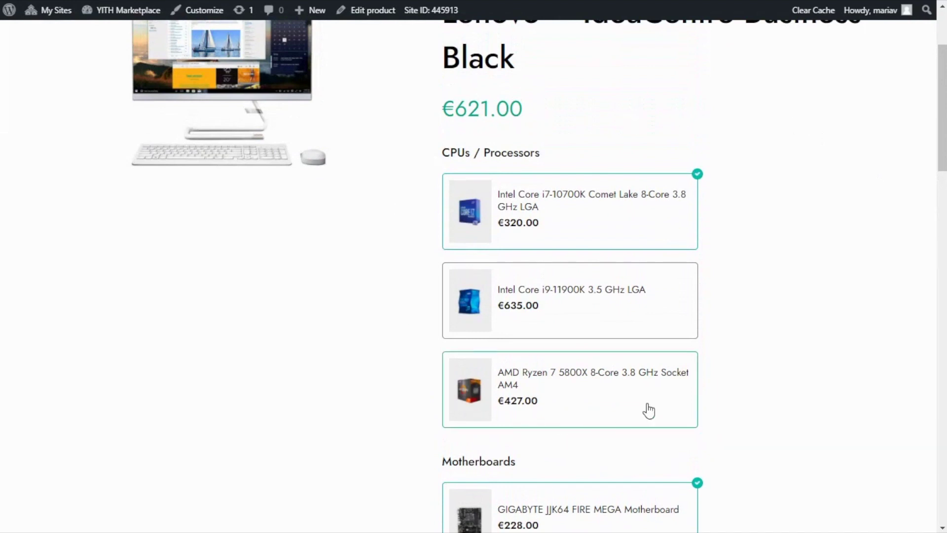
Test the processor requirement by deselecting Intel Core i7-10700K and trying to add the product to the cart, and reselect that processor.
left_click(657, 234)
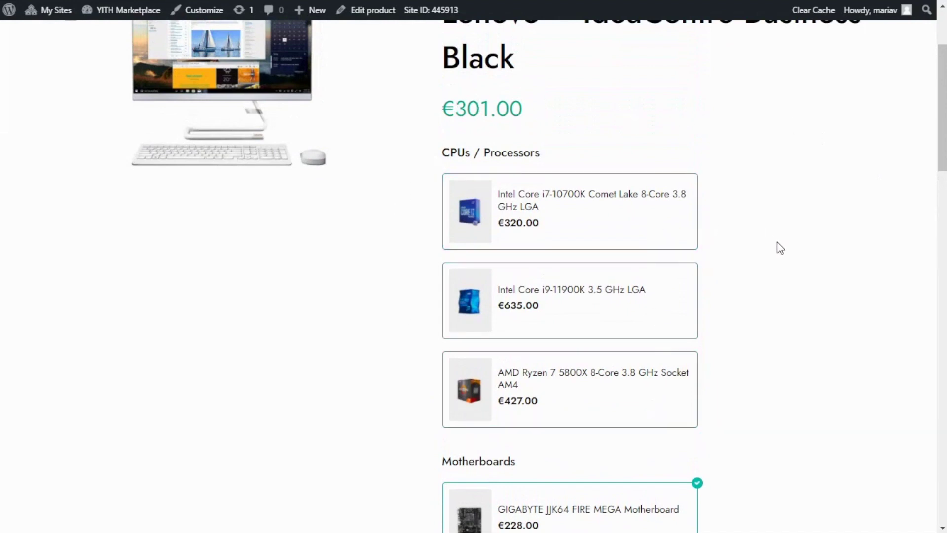
scroll(779, 247, "down", 12)
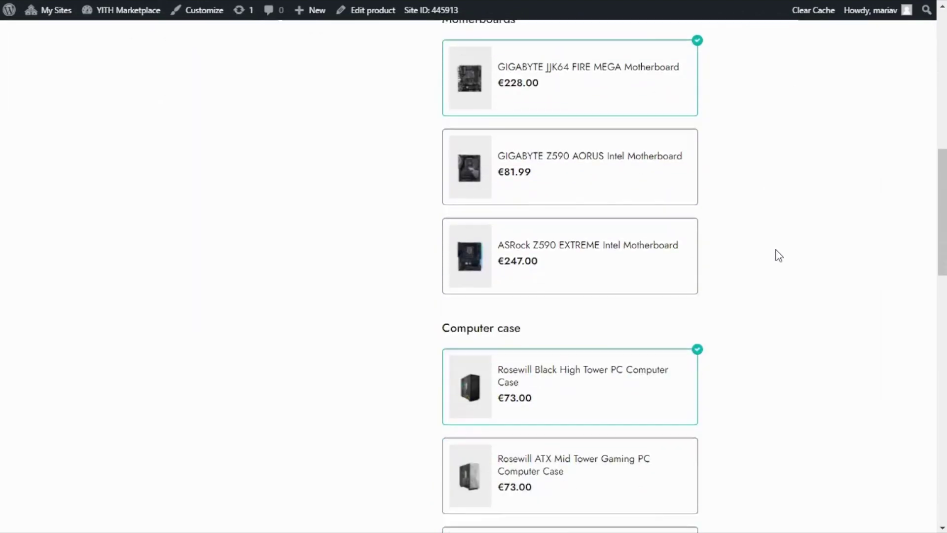
scroll(779, 257, "down", 4)
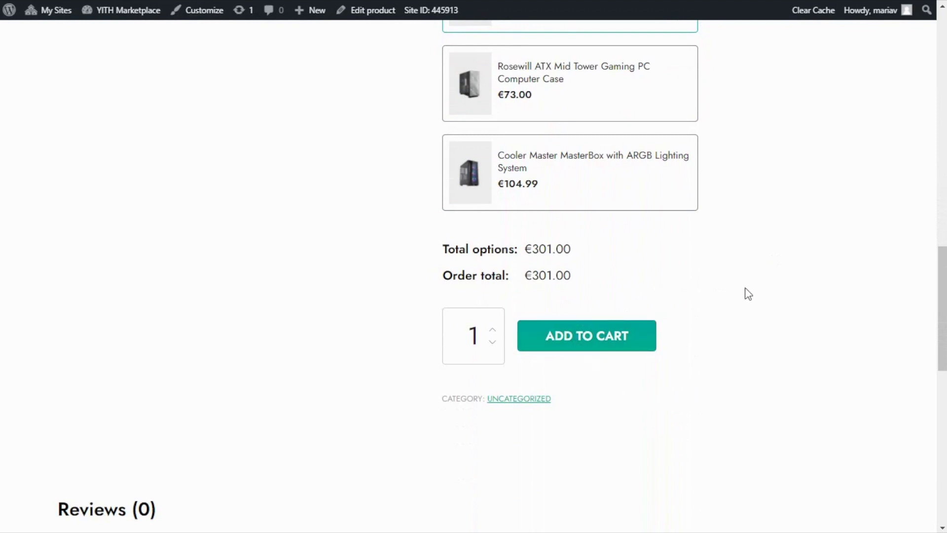
scroll(746, 292, "up", 8)
scroll(748, 294, "up", 6)
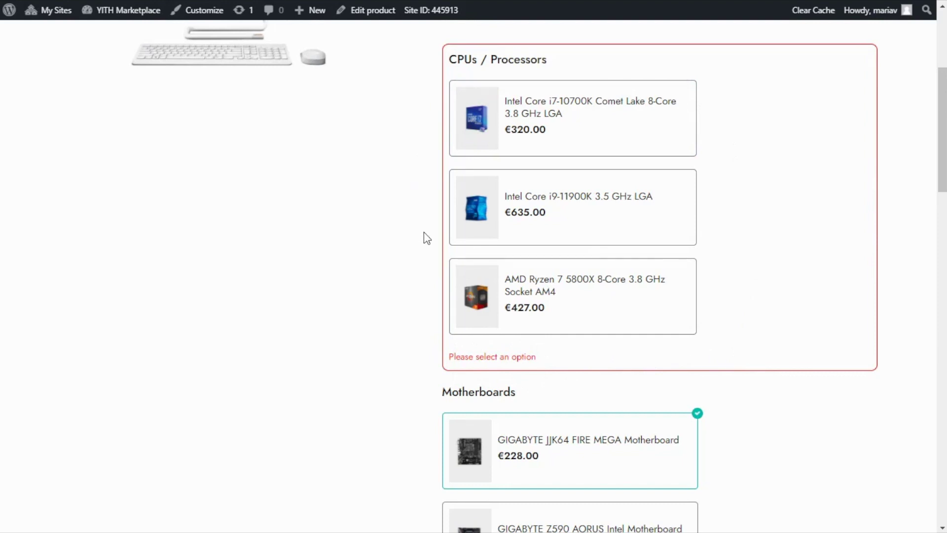
left_click(638, 139)
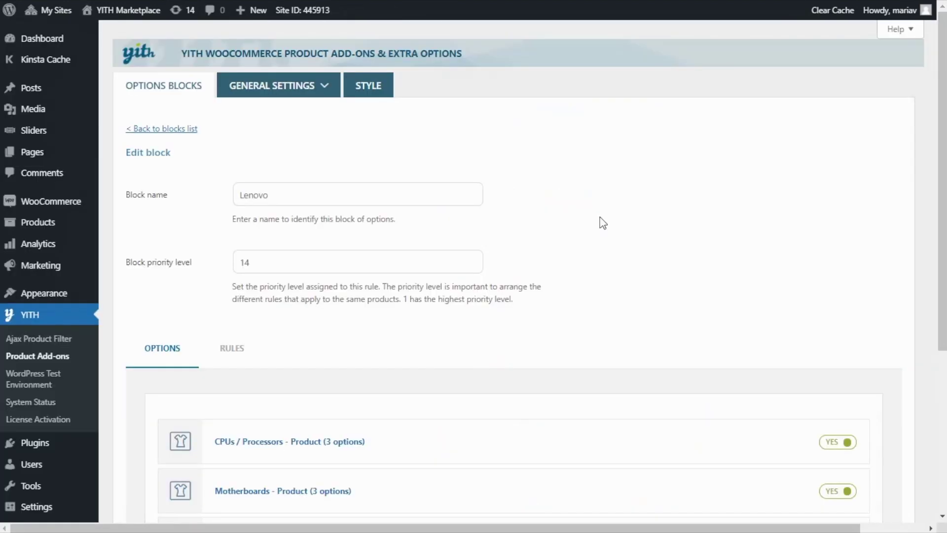
Add a checkbox option set to the Lenovo block with the title "protect your computer".
scroll(604, 220, "down", 5)
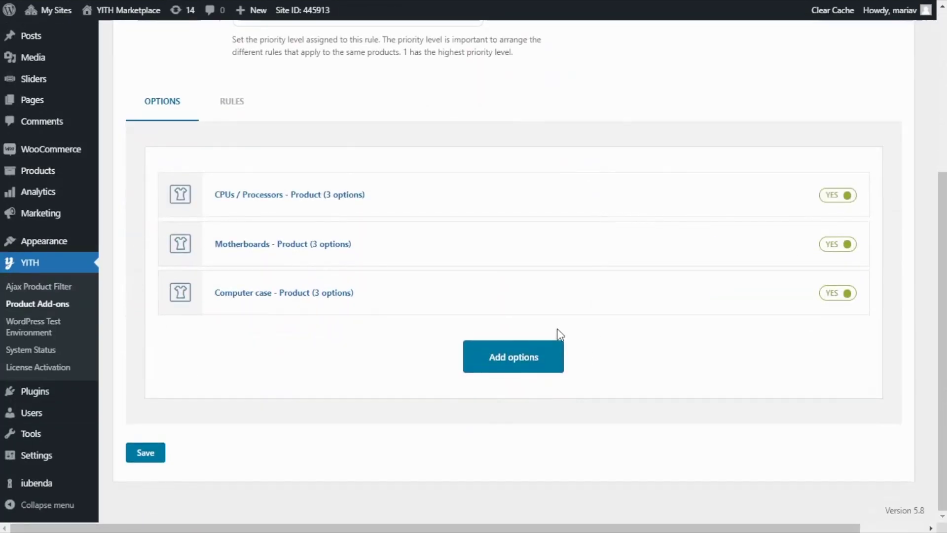
left_click(506, 356)
scroll(512, 354, "down", 2)
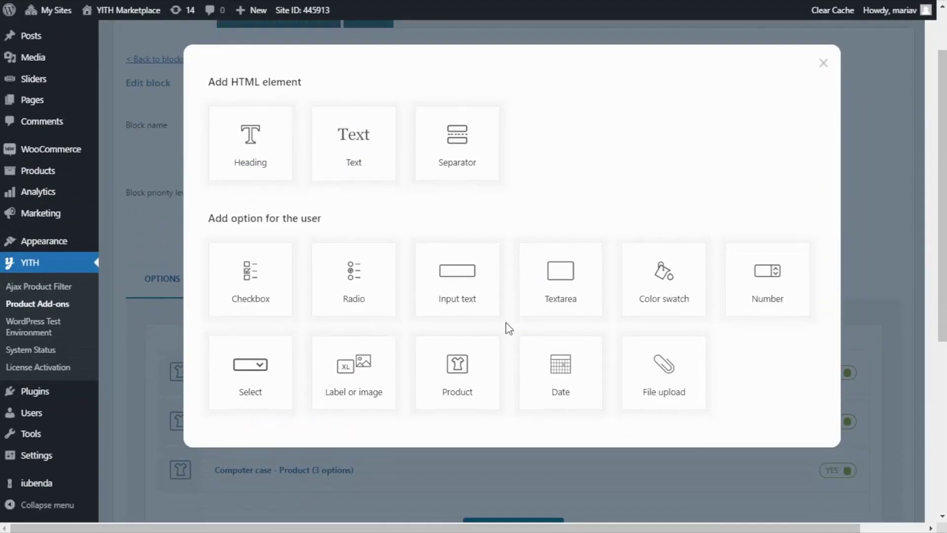
left_click(281, 273)
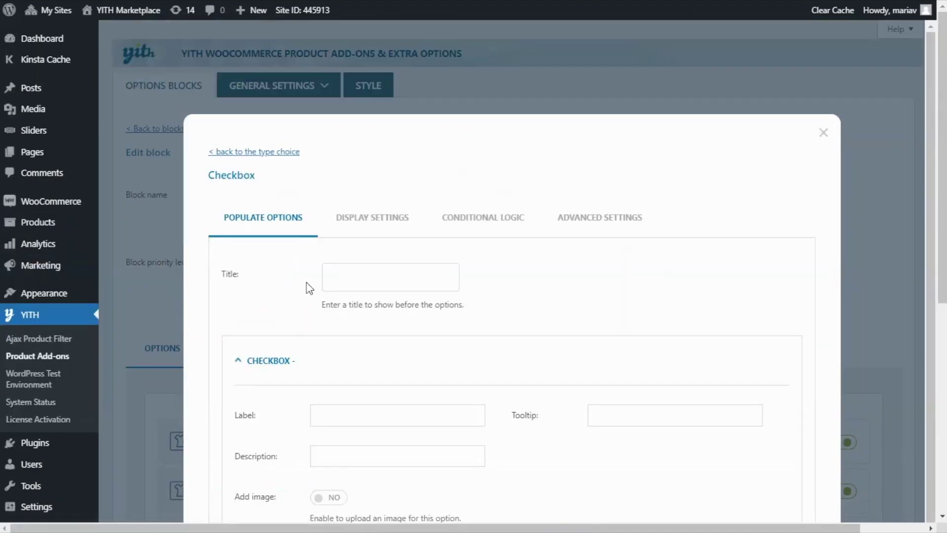
left_click(331, 281)
type("protect")
type("computer")
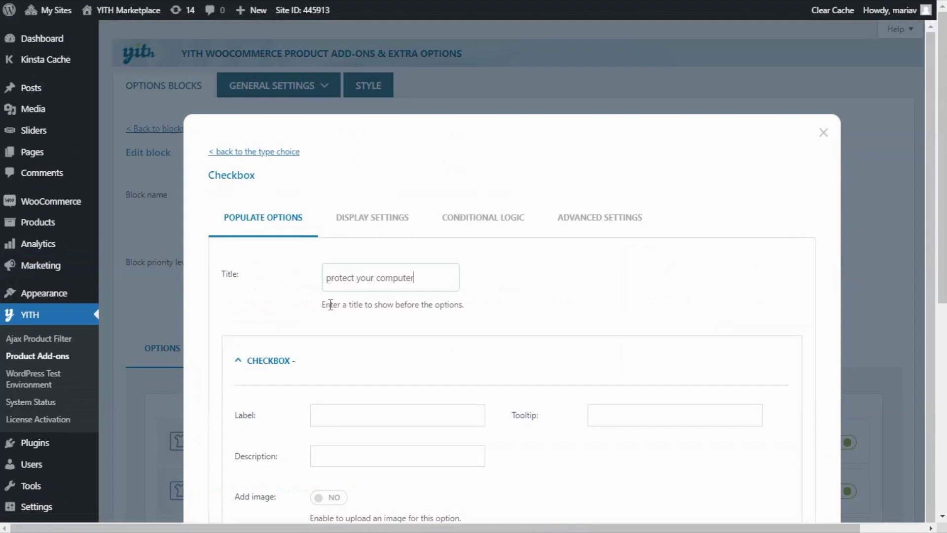
Label the first checkbox option "1-Year Accidental Geek Squad Protection".
scroll(330, 316, "down", 1)
scroll(302, 353, "down", 3)
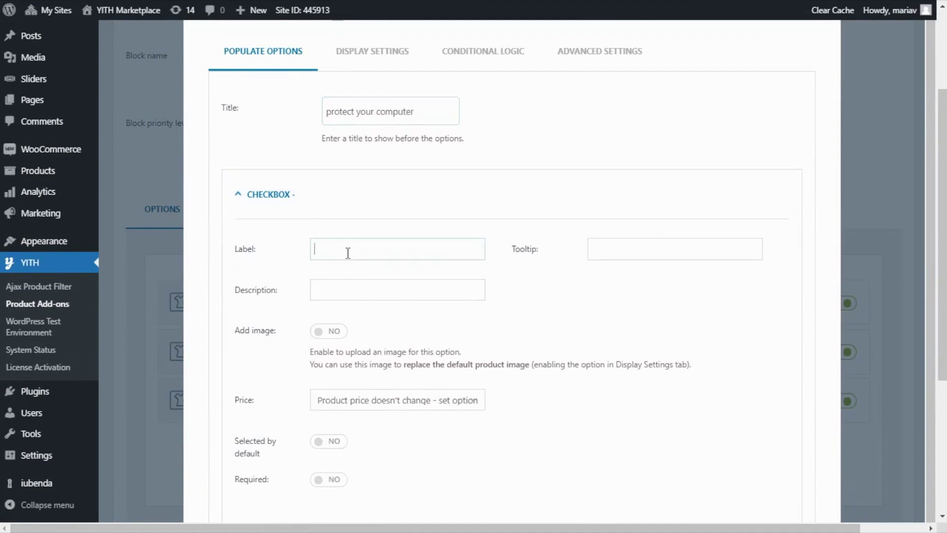
type("1-Year Accidental Geek Squad Protection")
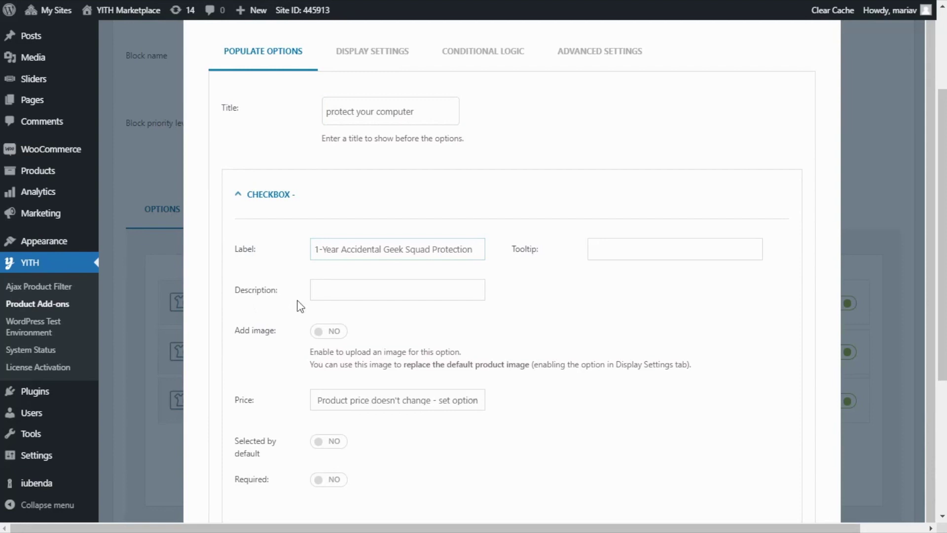
Make the 1-year protection option increase the main product price by a regular fixed amount of 99,99 and select it by default.
scroll(296, 306, "down", 1)
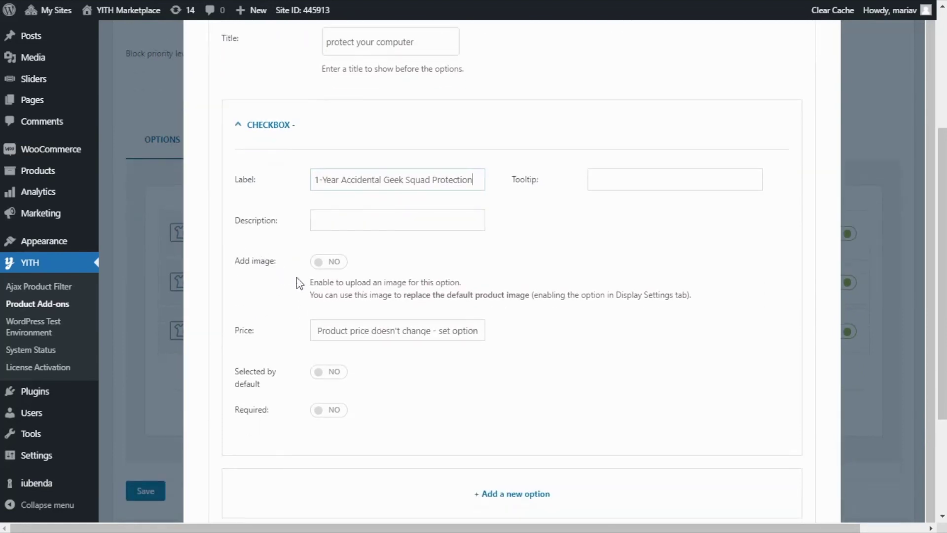
scroll(299, 282, "down", 1)
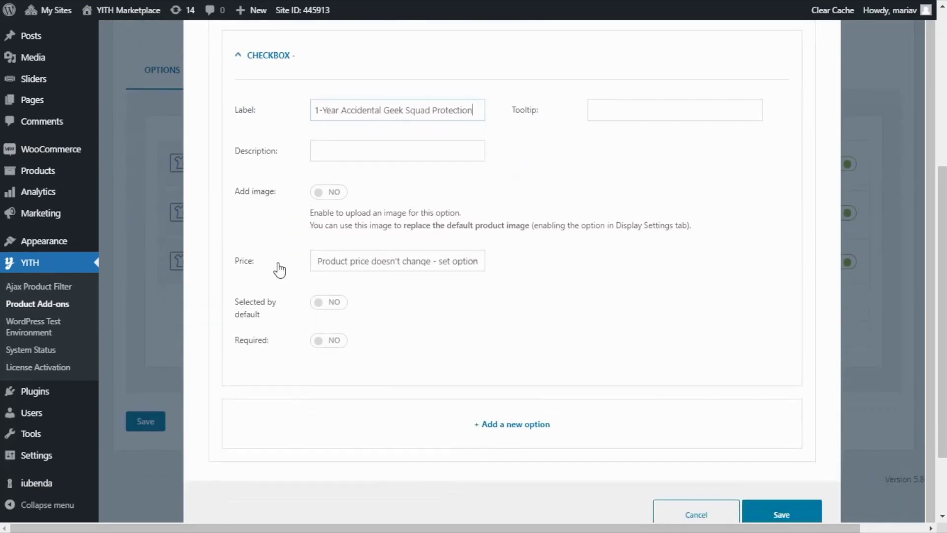
left_click(476, 266)
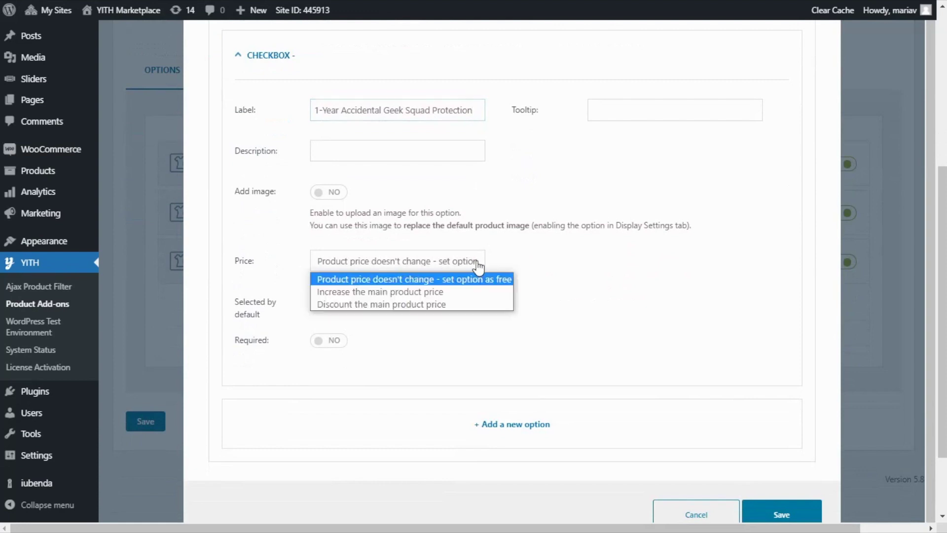
left_click(457, 293)
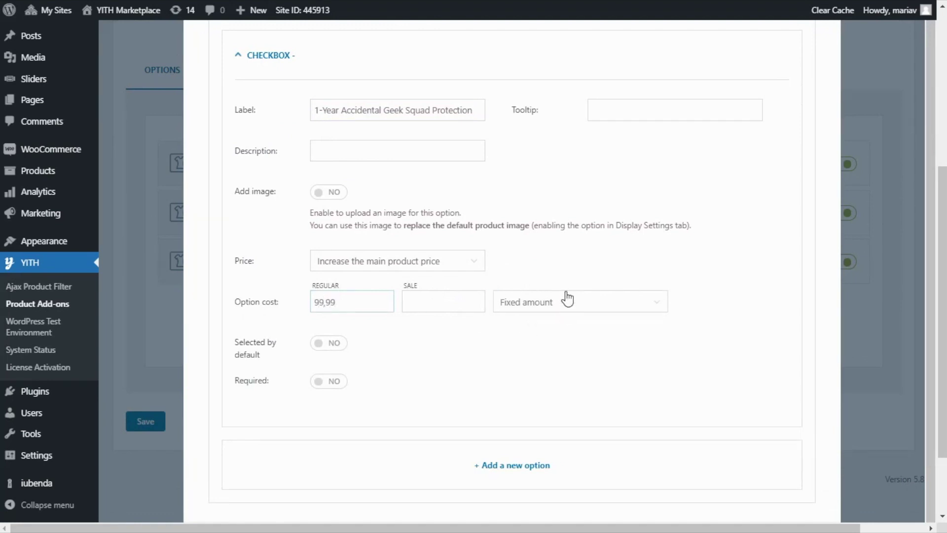
left_click(337, 348)
Add a second checkbox option labelled "2-Years Accidental Geek Squad Protection".
scroll(448, 357, "down", 1)
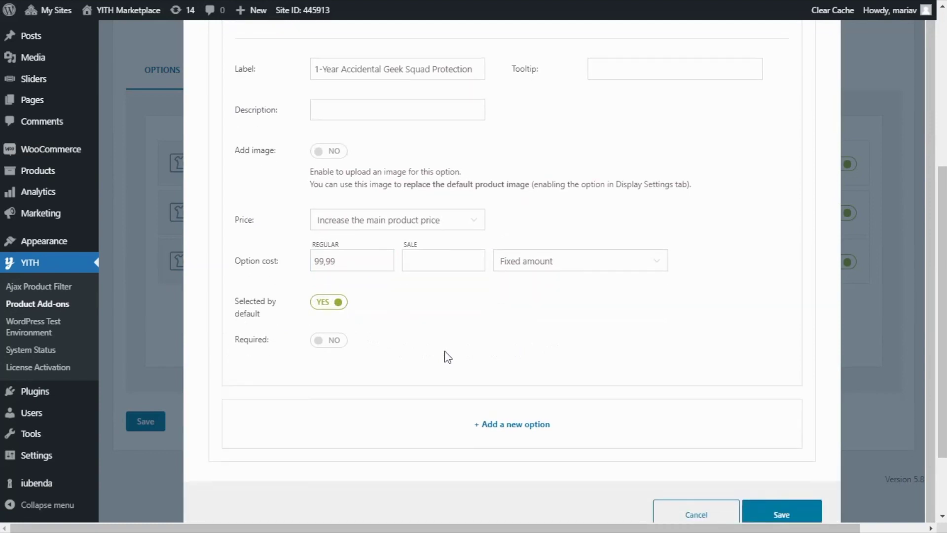
left_click(511, 446)
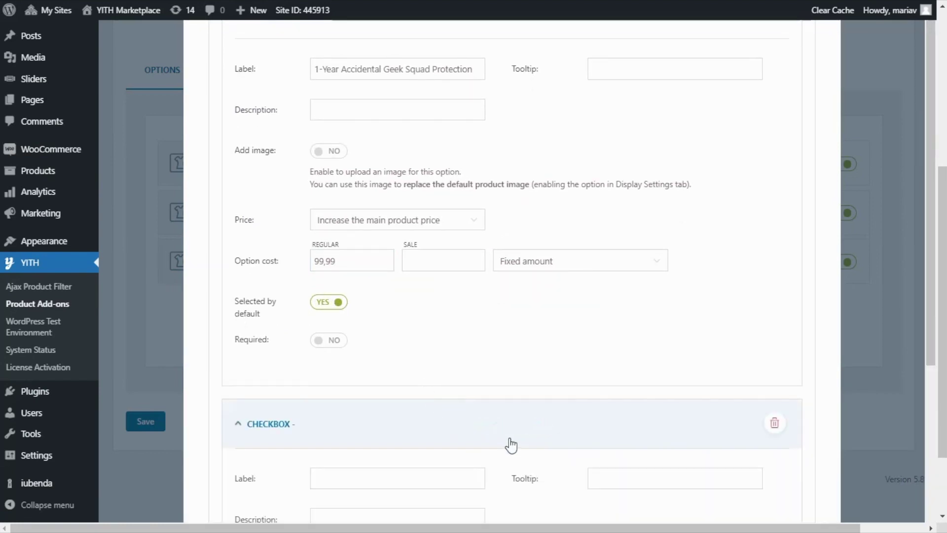
scroll(505, 424, "down", 5)
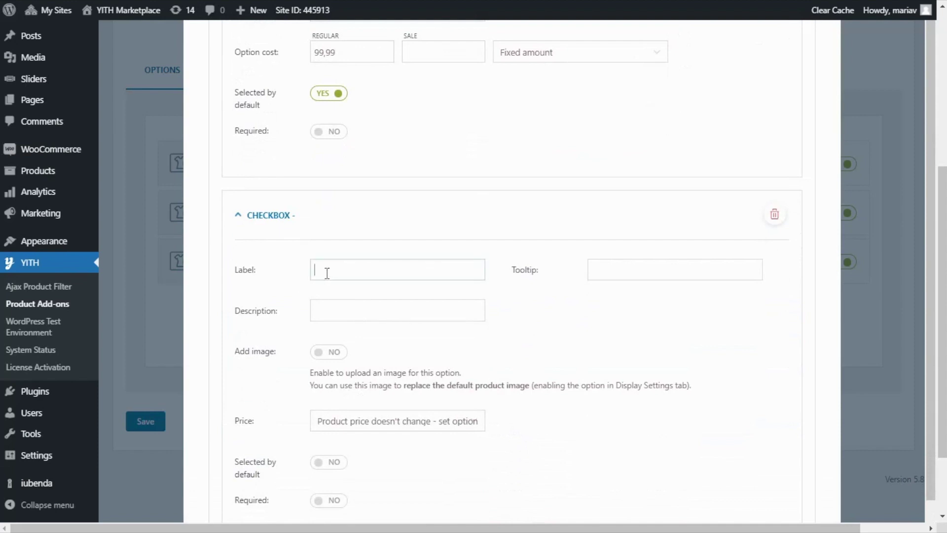
left_click(327, 273)
type("1-Year Accidental Geek Squad Protection")
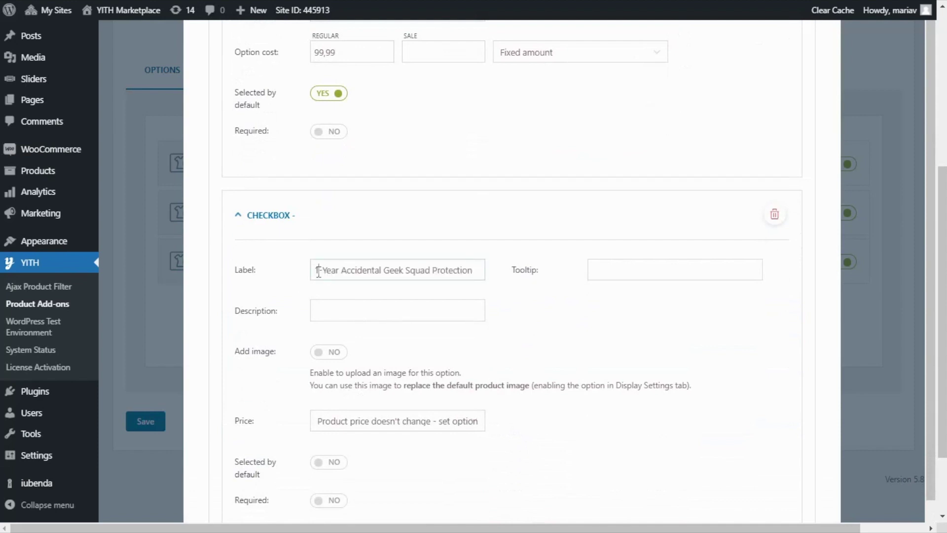
key("BackSpace")
type("2")
type("s")
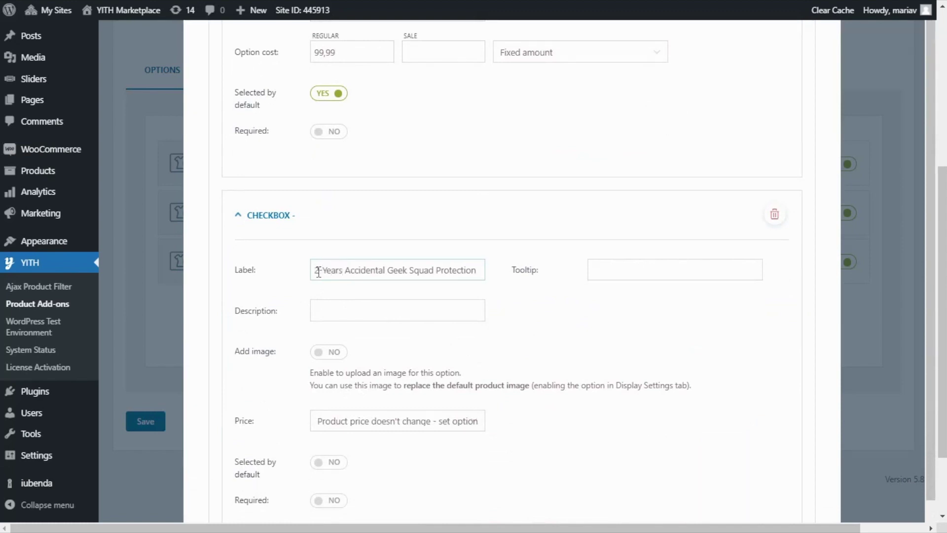
scroll(318, 272, "down", 3)
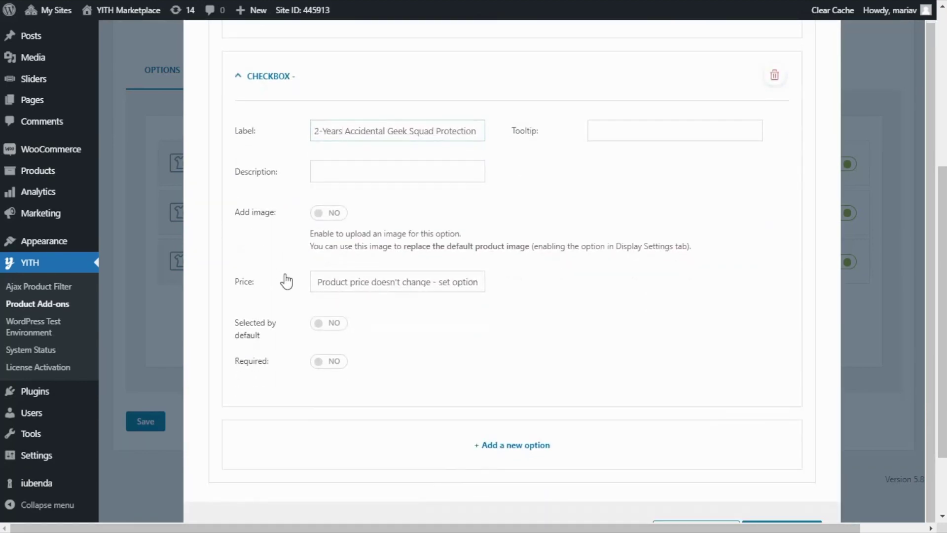
Make the 2-years protection option increase the main product price by a regular fixed amount of 149,99.
left_click(438, 291)
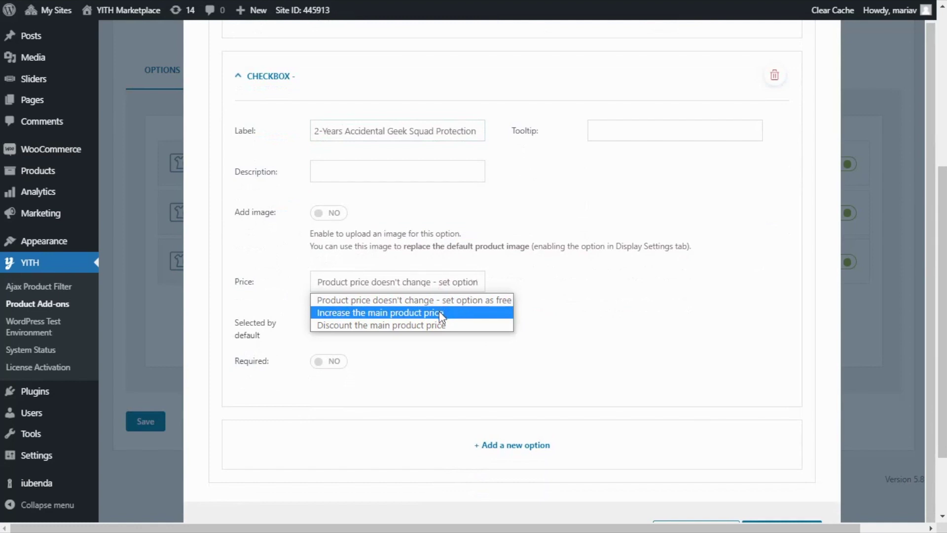
left_click(439, 312)
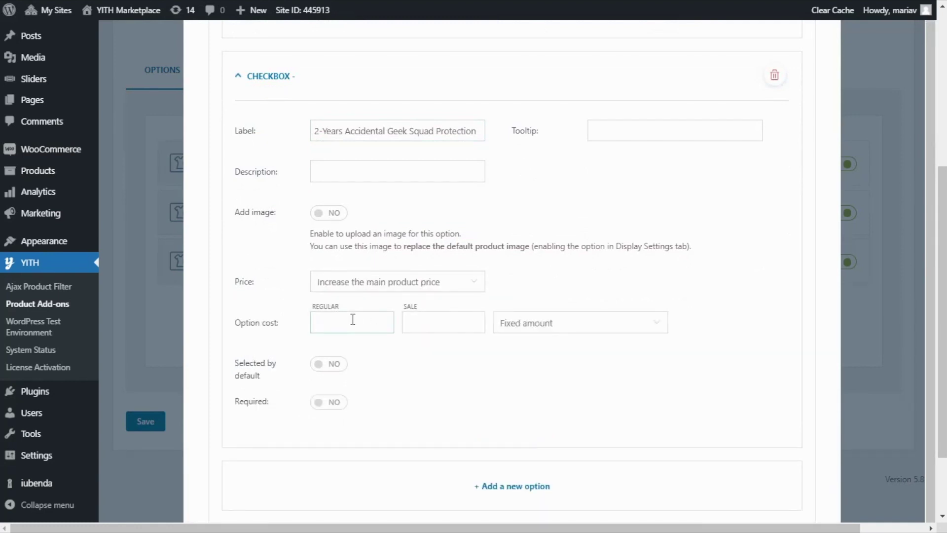
left_click(352, 319)
type("149,99")
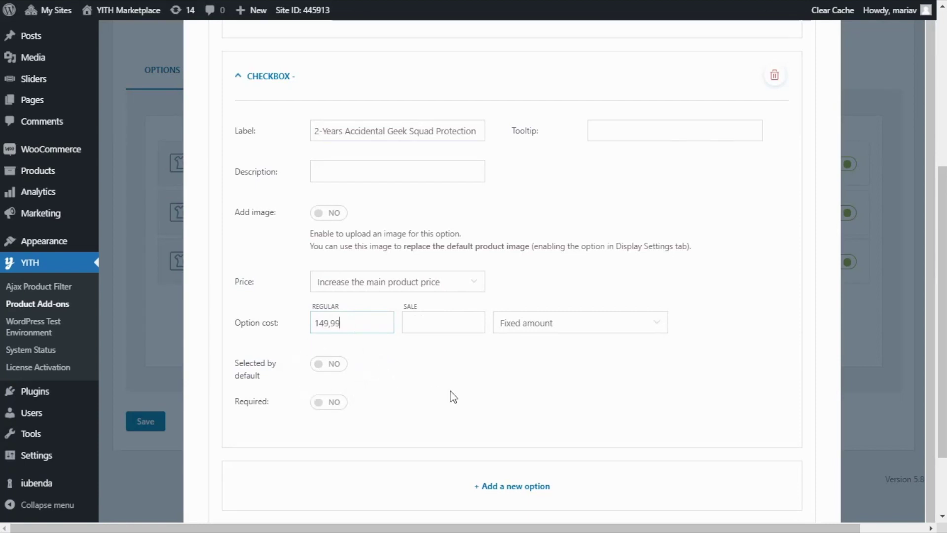
Add a third checkbox option labelled "3-Years Accidental Geek Squad Protection".
scroll(458, 394, "down", 1)
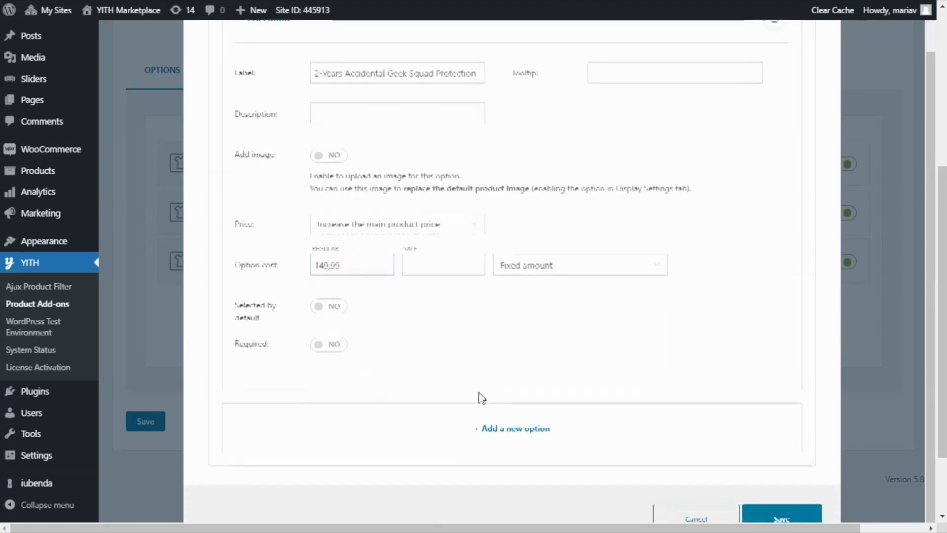
left_click(508, 445)
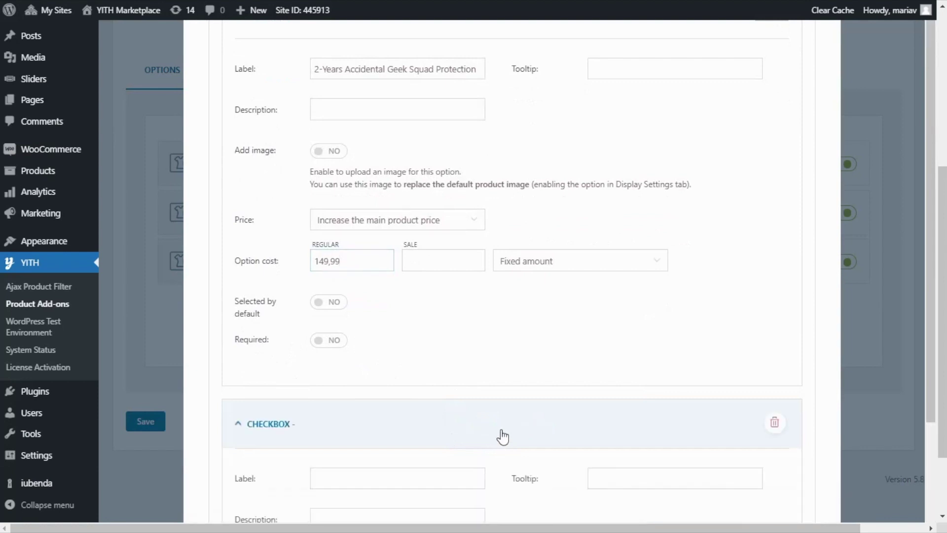
scroll(504, 425, "down", 4)
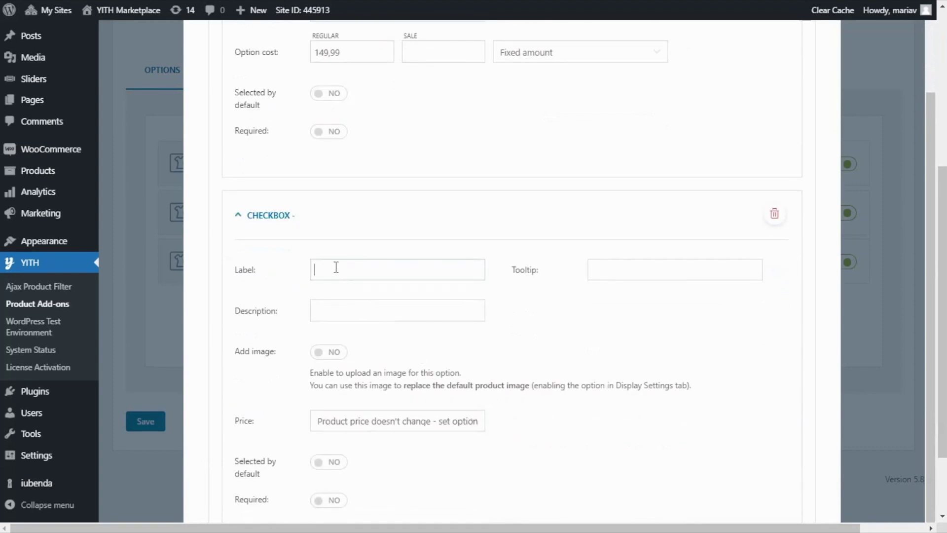
type("1-Year Accidental Geek Squad Protection")
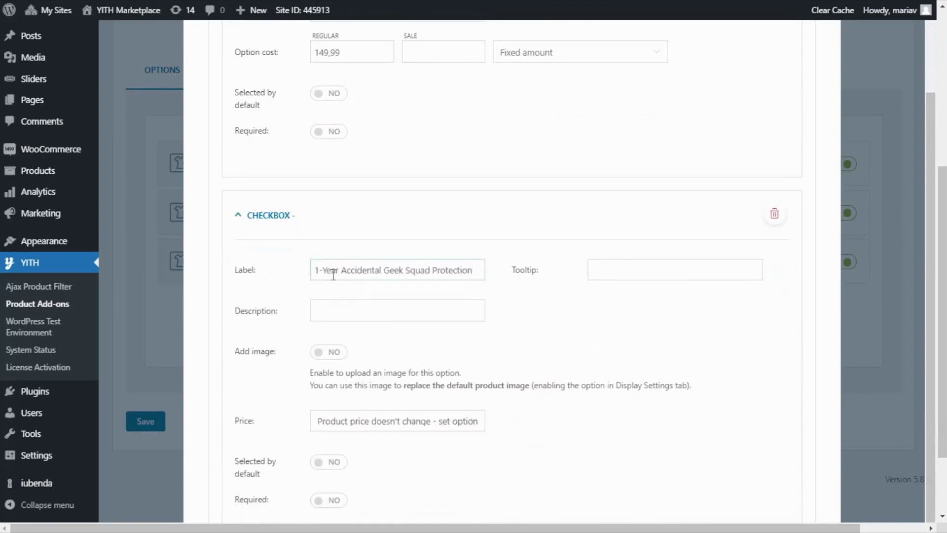
left_click(320, 272)
key("BackSpace")
type("3")
type("s")
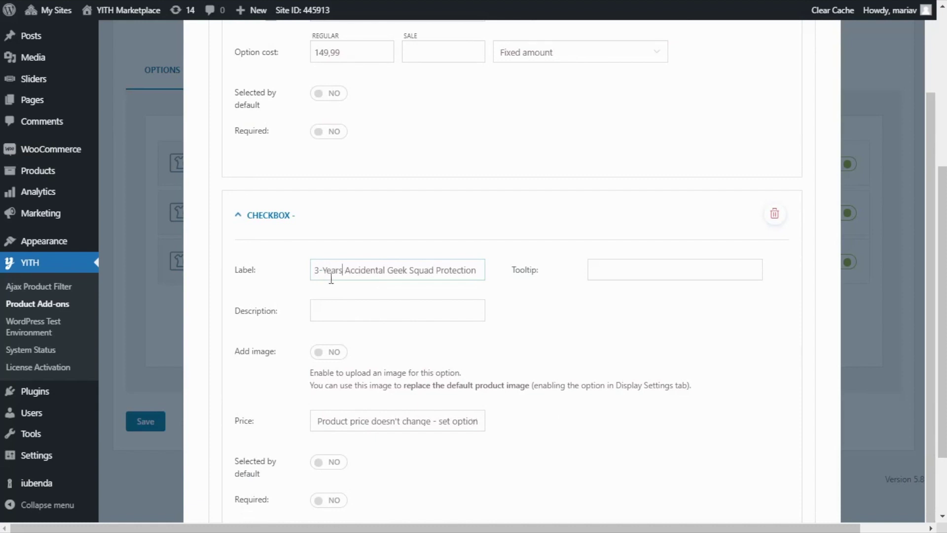
Make the 3-years protection option increase the main product price by a regular fixed amount of 179,9.
scroll(415, 309, "down", 3)
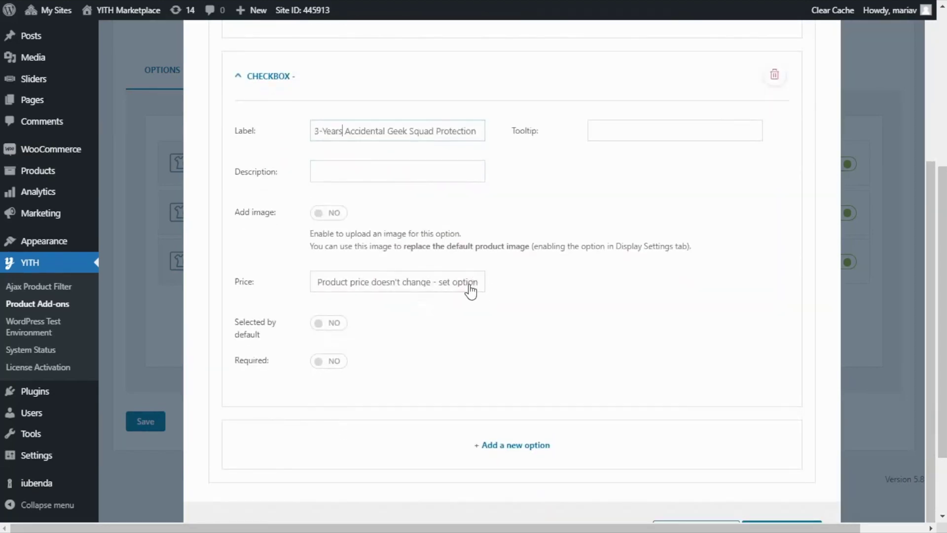
left_click(470, 289)
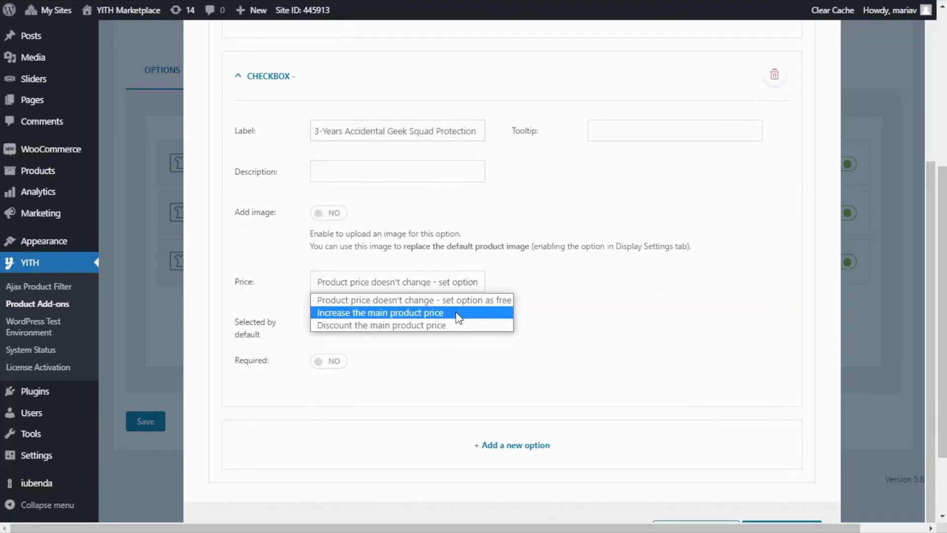
left_click(458, 316)
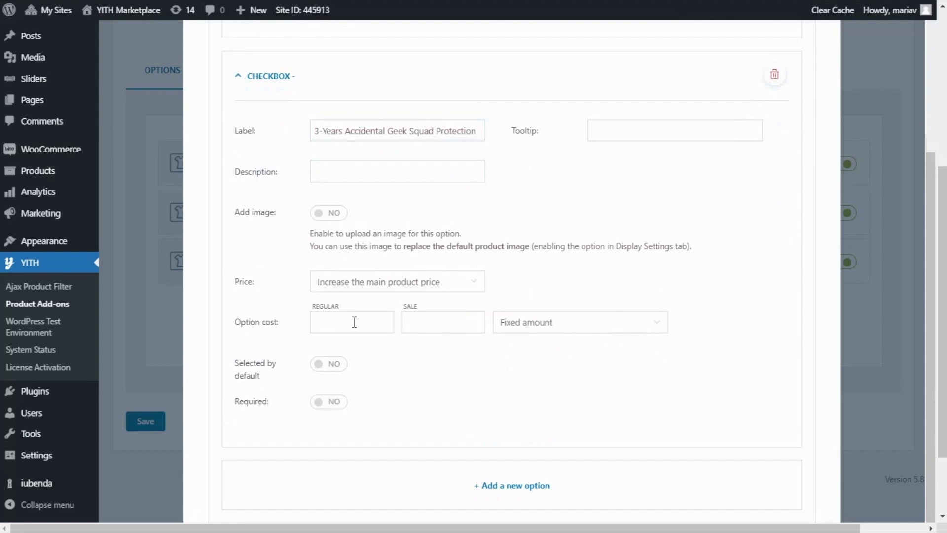
left_click(354, 322)
type("179,9")
Enable showing an image near the title of the "protect your computer" add-on.
scroll(457, 229, "up", 3)
scroll(457, 231, "up", 4)
scroll(457, 236, "up", 9)
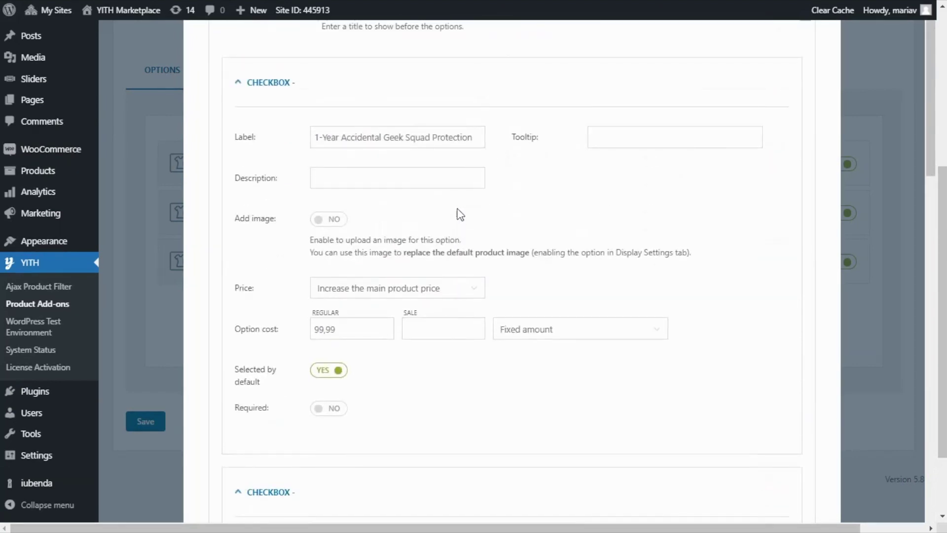
scroll(457, 237, "up", 6)
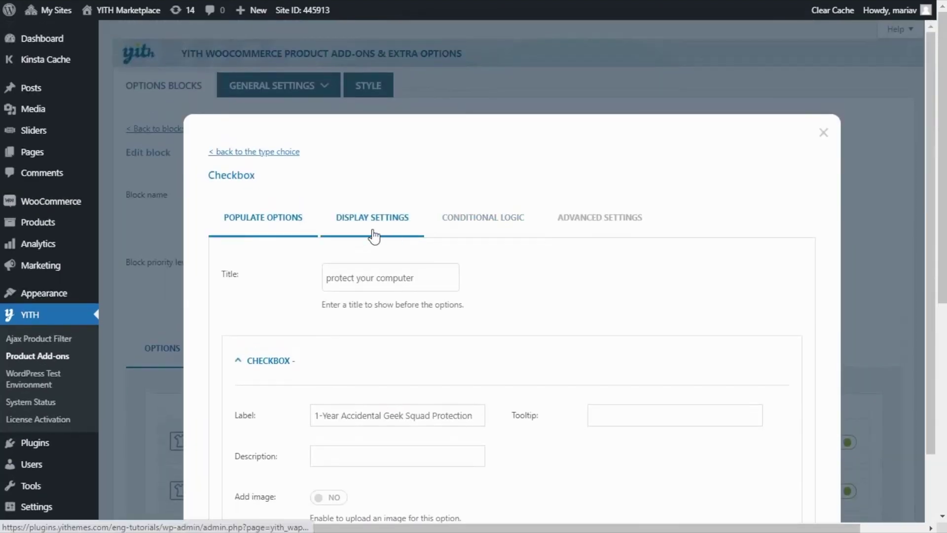
left_click(374, 219)
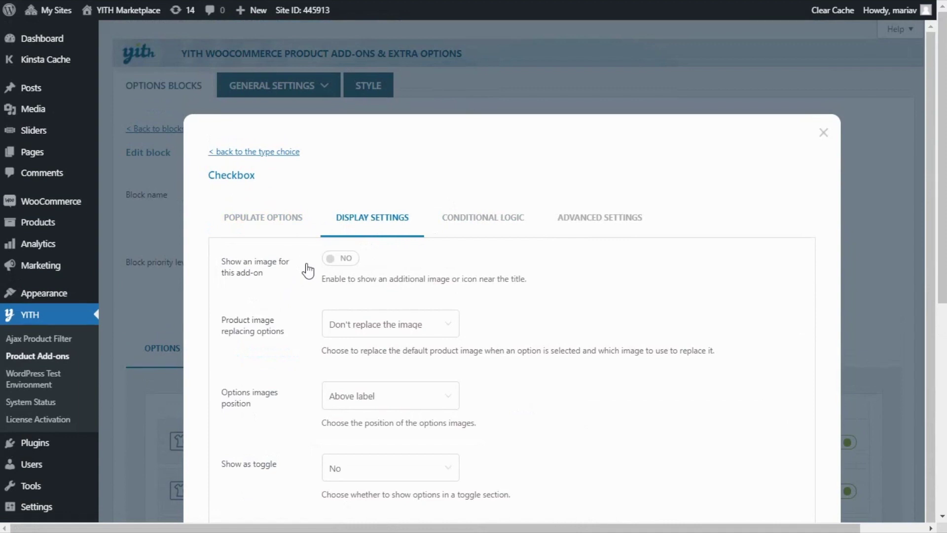
left_click(339, 260)
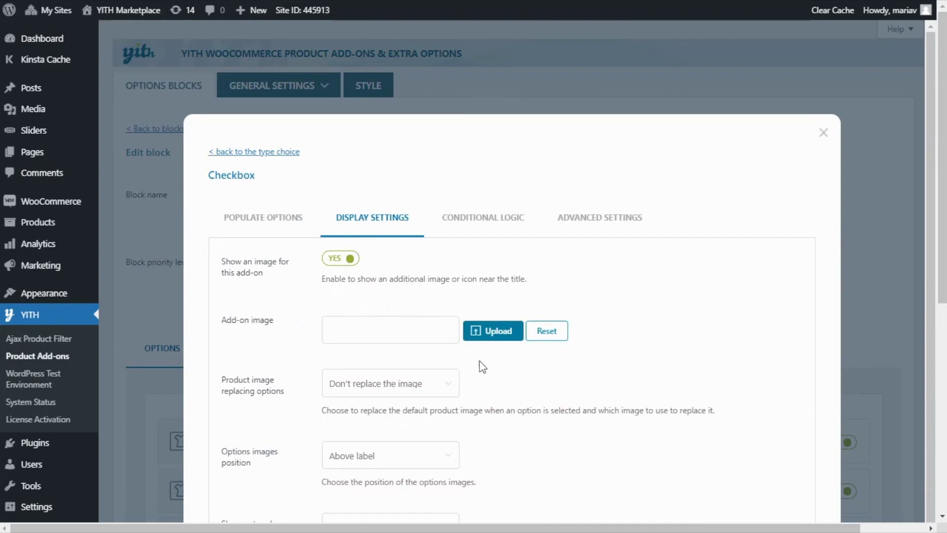
Set the shield picture protect.jpg from the media library as the add-on image.
left_click(498, 332)
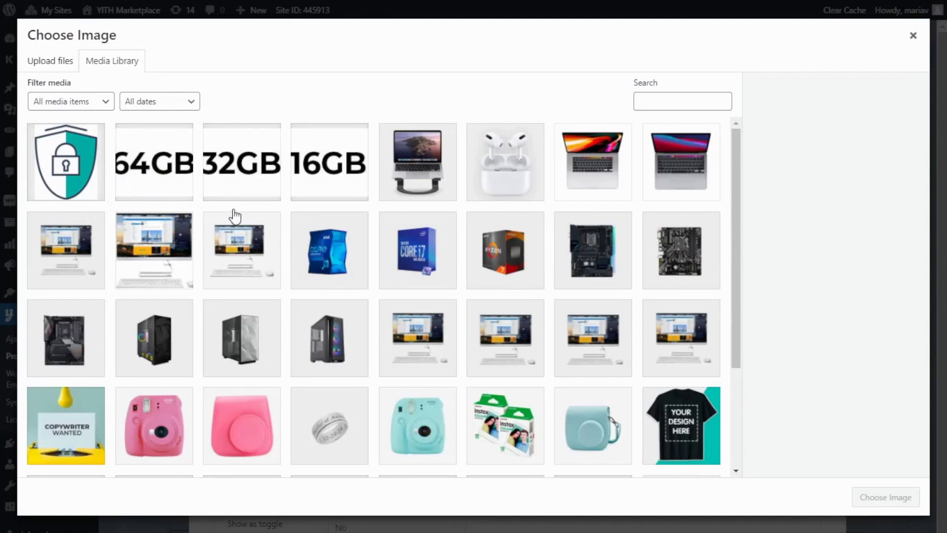
left_click(57, 71)
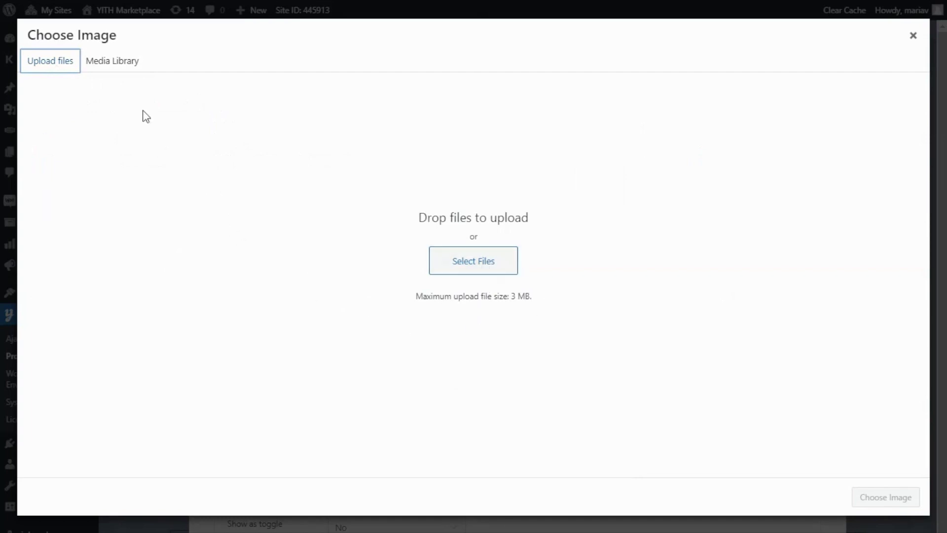
left_click(124, 72)
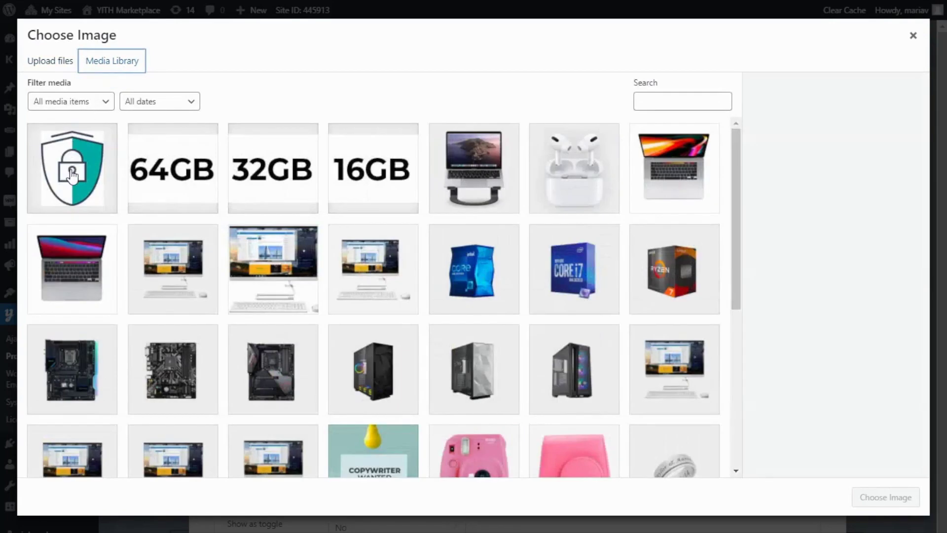
left_click(73, 175)
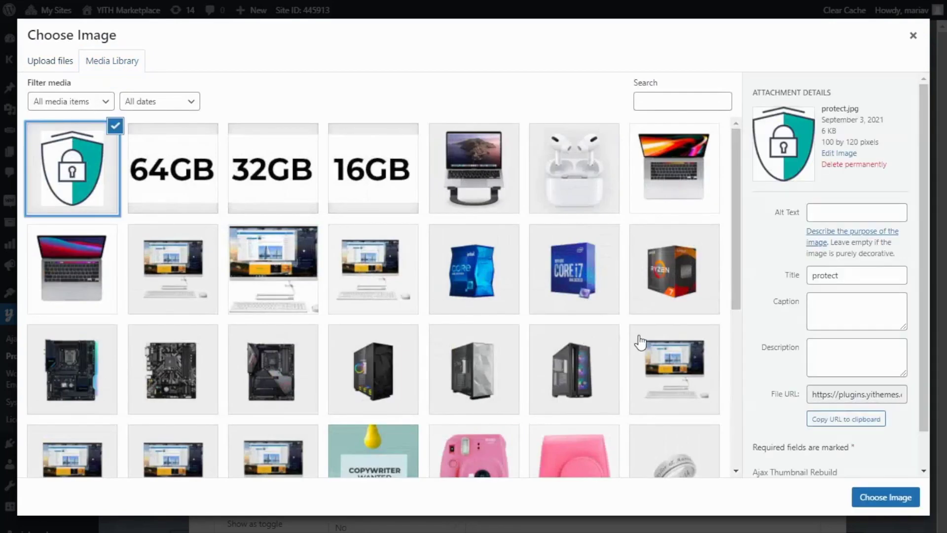
scroll(811, 357, "down", 1)
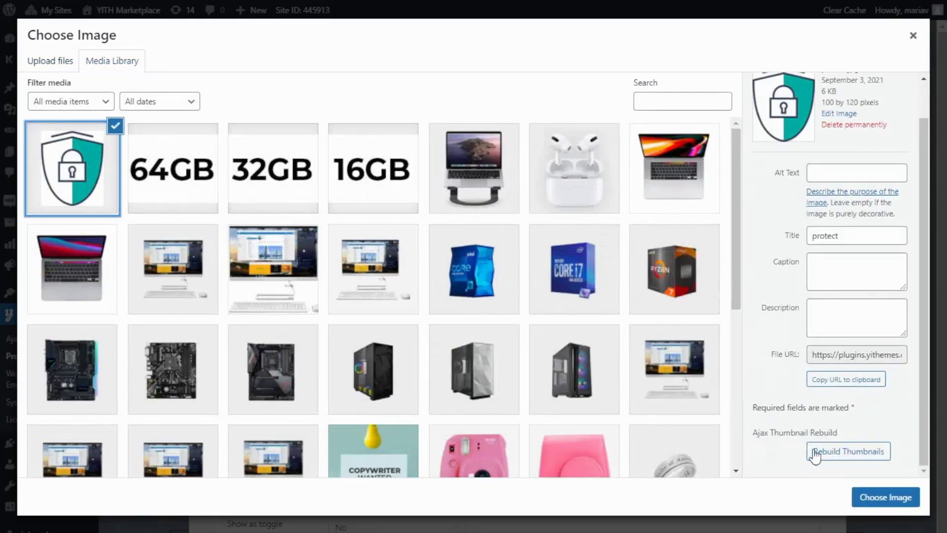
left_click(886, 497)
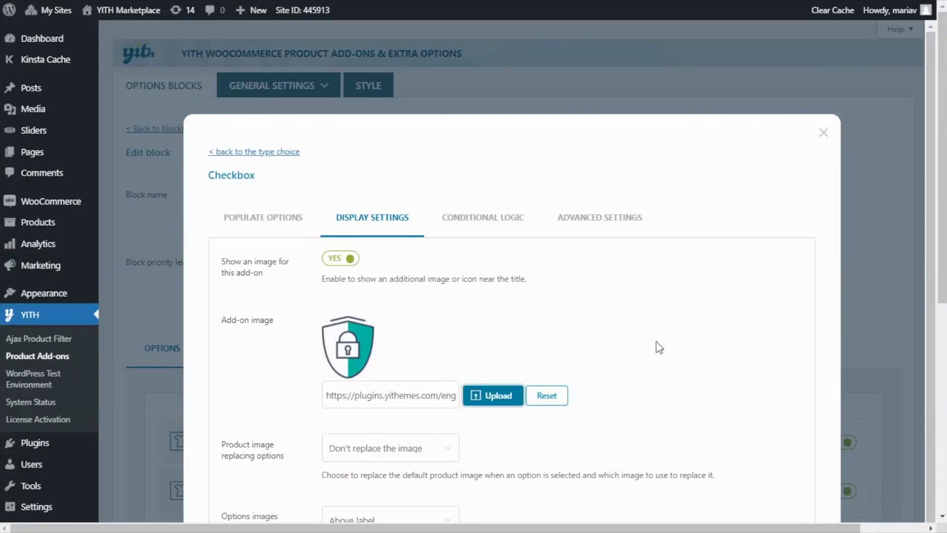
Save the "protect your computer" checkbox set to the Lenovo block.
scroll(658, 348, "down", 8)
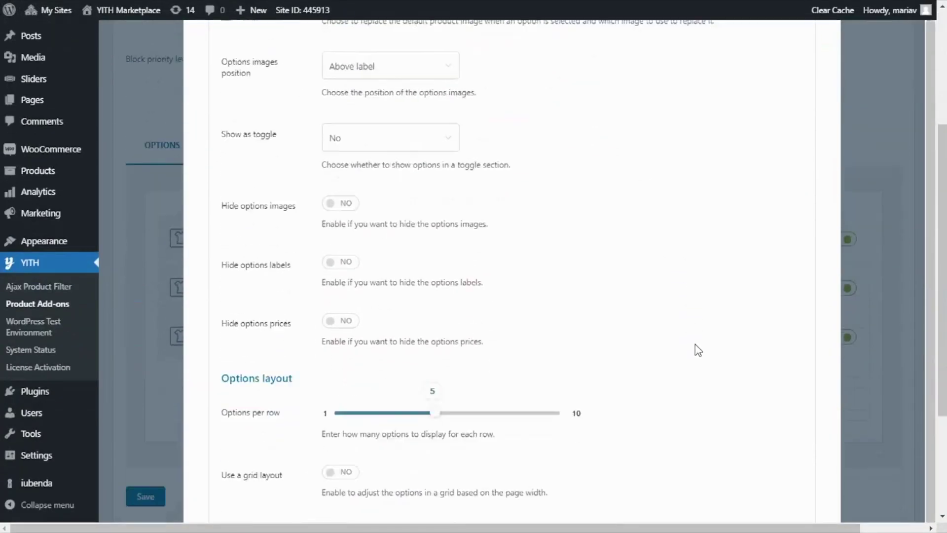
scroll(697, 344, "down", 4)
left_click(782, 428)
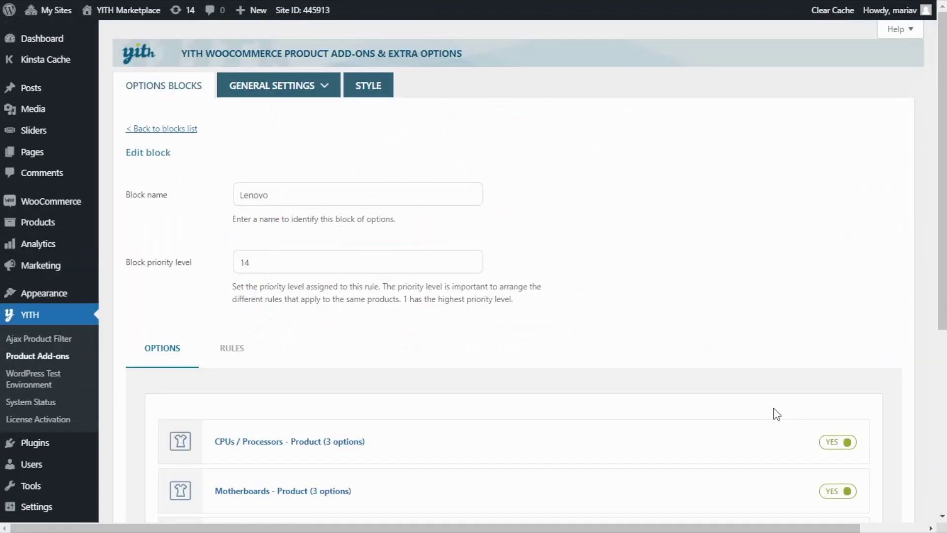
Add another checkbox option set to the Lenovo block with the title "Delivery".
scroll(774, 411, "down", 5)
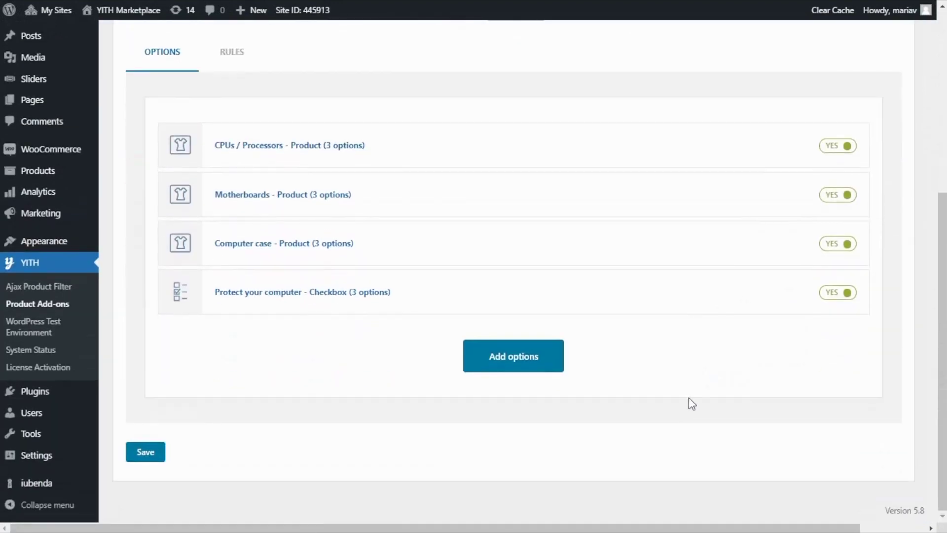
left_click(517, 373)
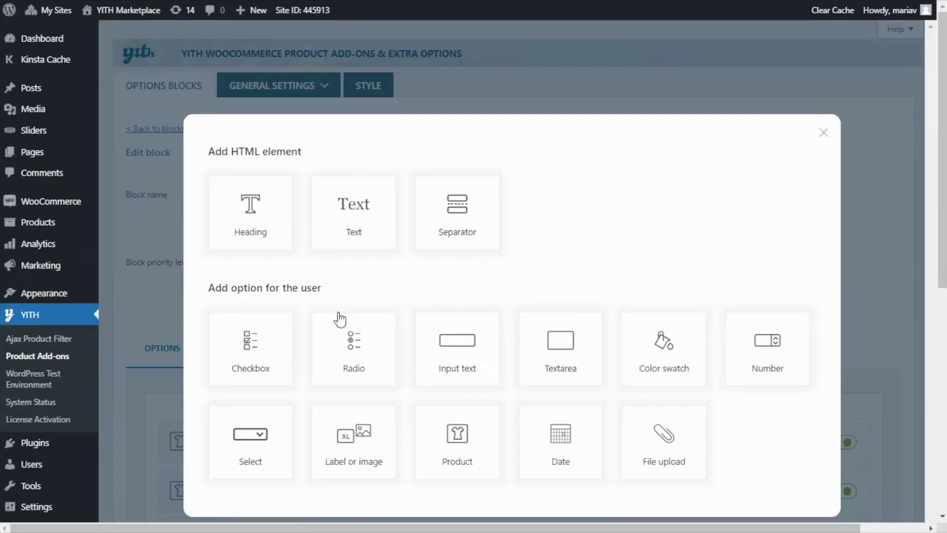
left_click(270, 336)
left_click(339, 281)
type("Delivery")
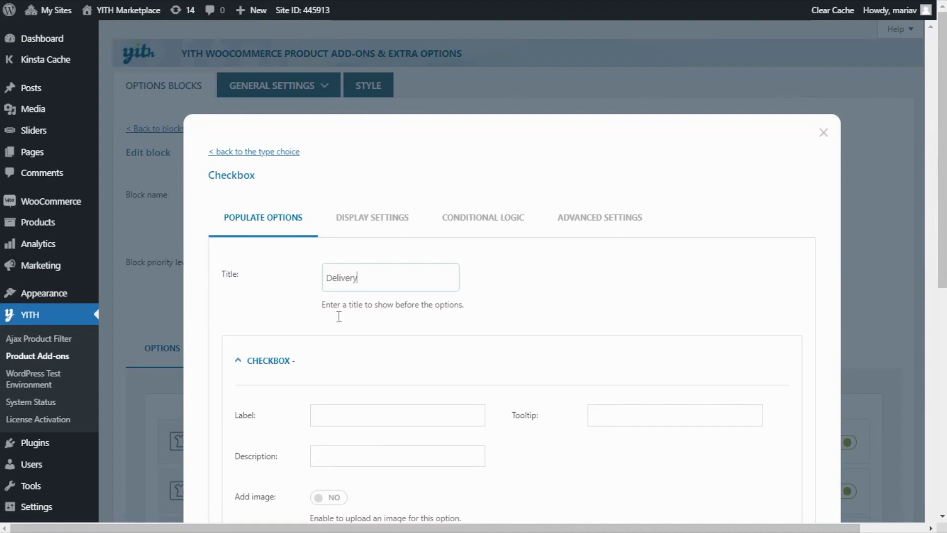
Label the first delivery option "Pickup on store" and make it selected by default.
scroll(332, 356, "down", 5)
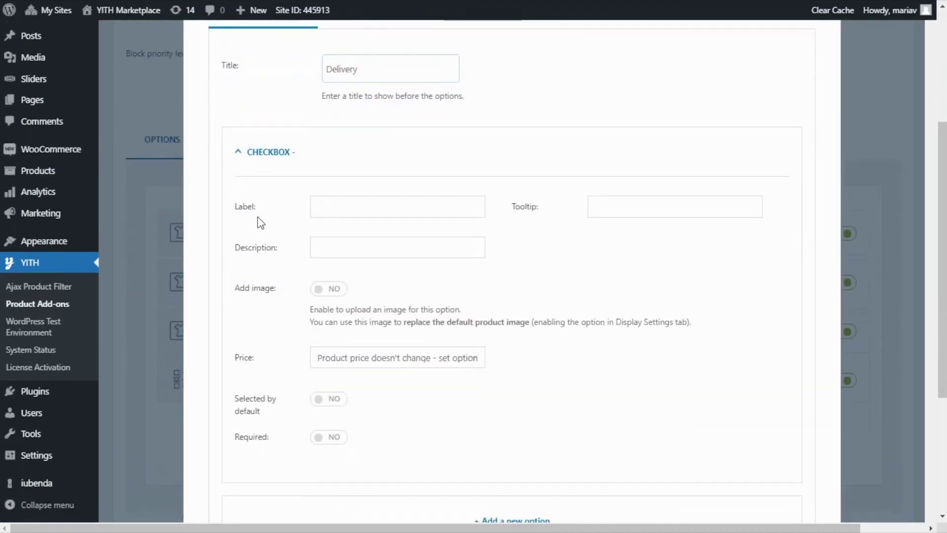
left_click(322, 211)
type("Pickup on store")
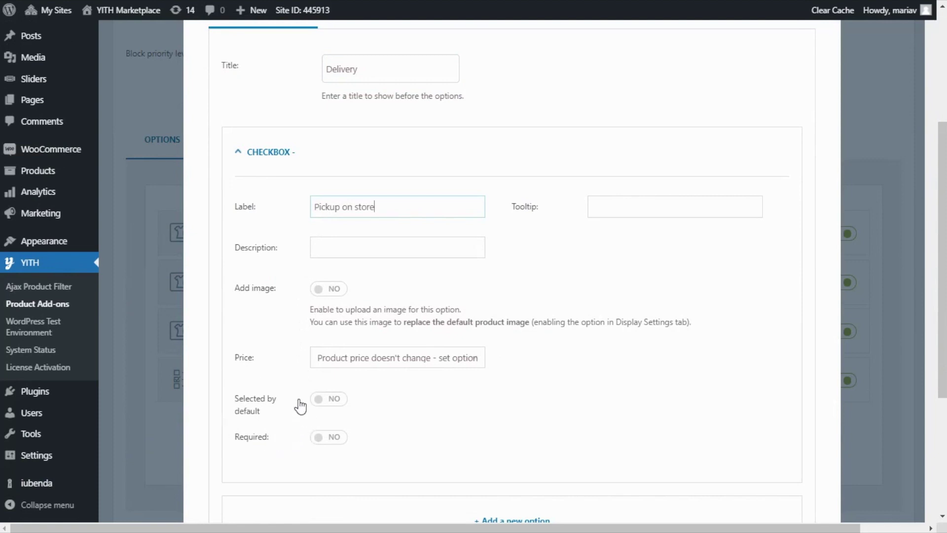
left_click(334, 405)
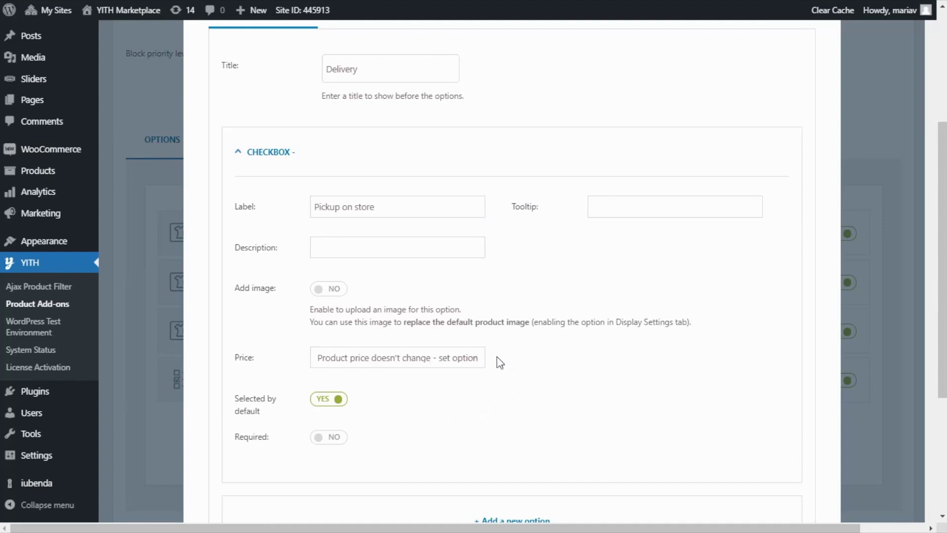
Add a second delivery option labelled "Delivery at home" that increases the main product price by a regular fixed amount of 29,99.
scroll(516, 361, "down", 4)
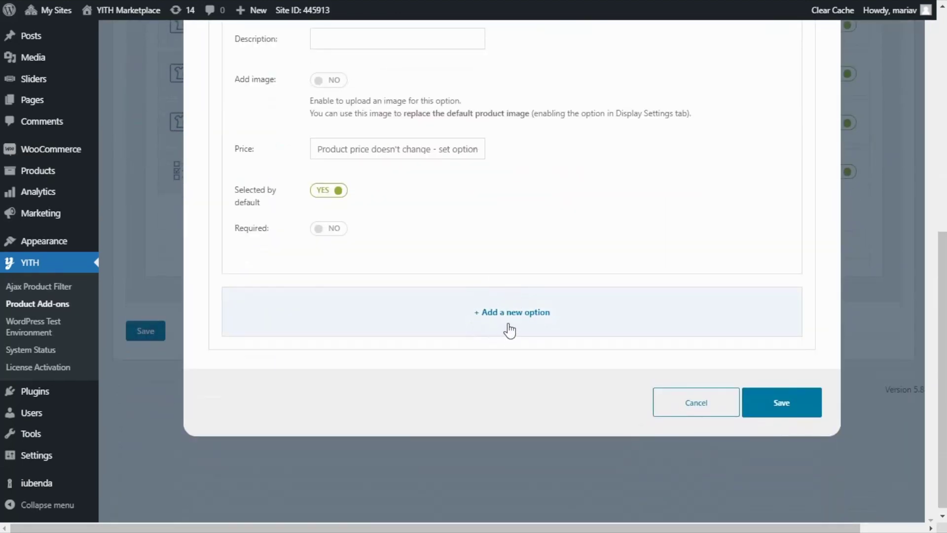
left_click(511, 330)
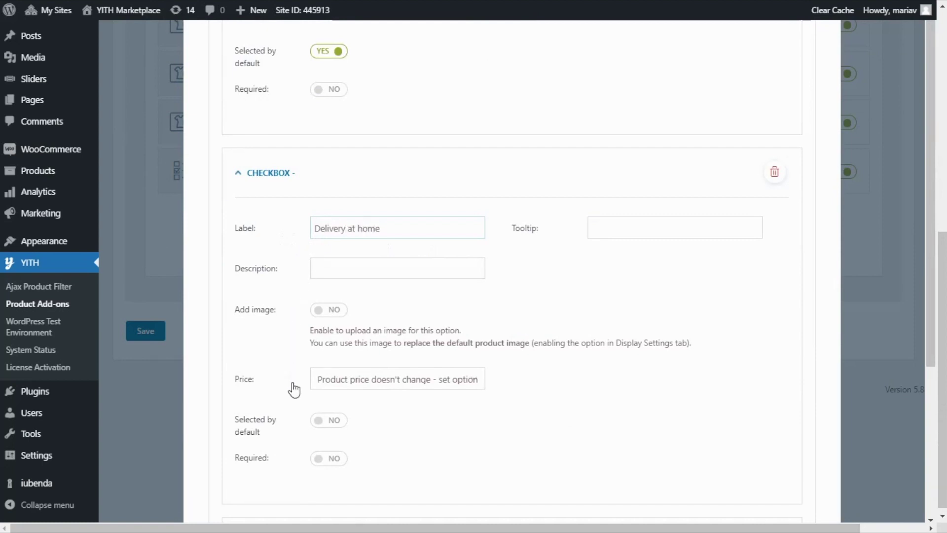
left_click(466, 384)
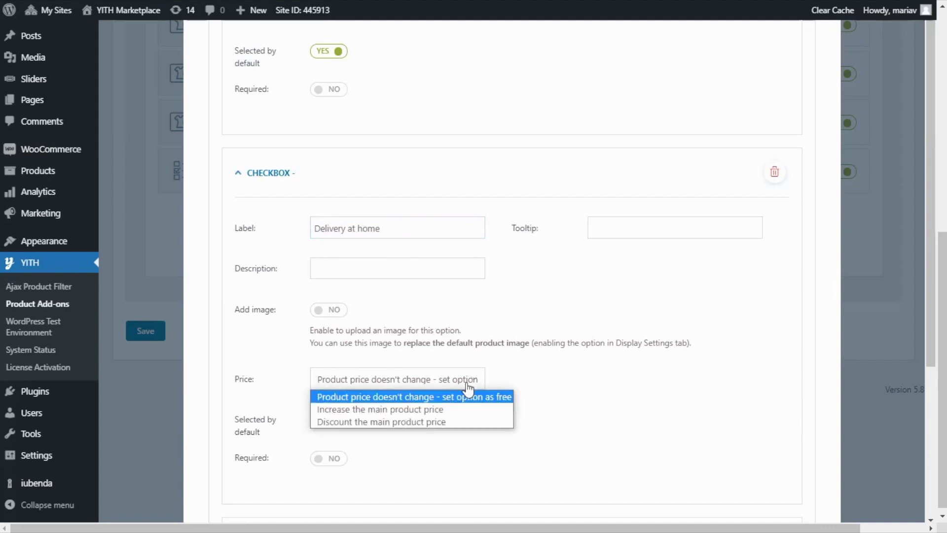
left_click(444, 410)
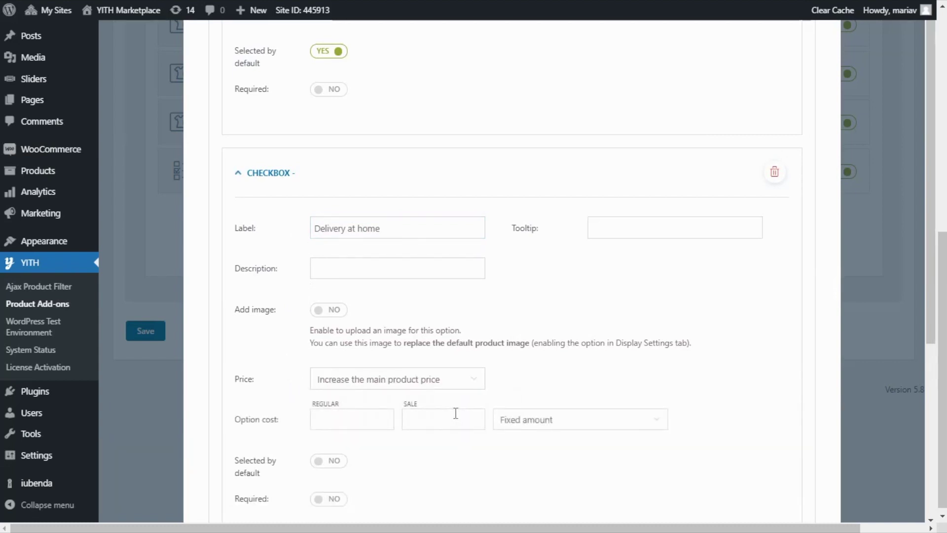
scroll(453, 413, "down", 3)
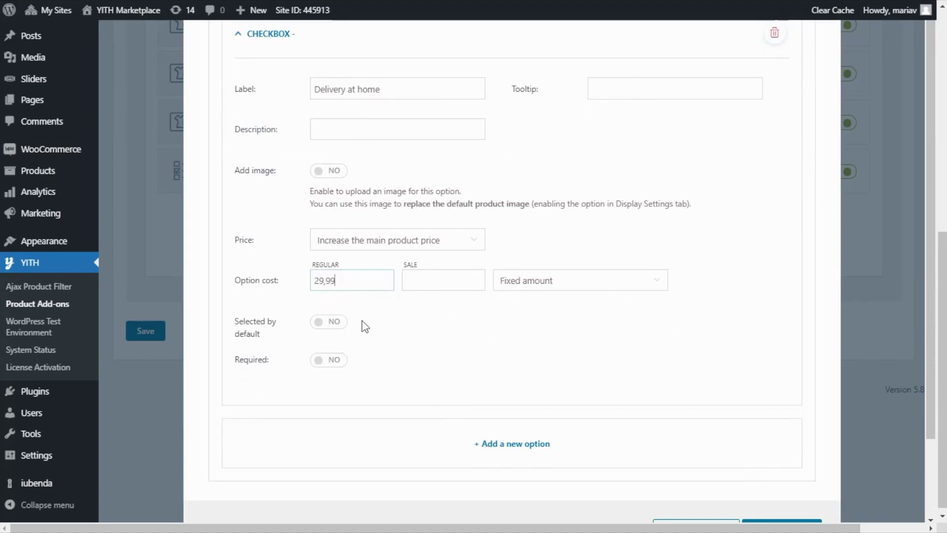
scroll(689, 338, "down", 1)
scroll(689, 337, "down", 1)
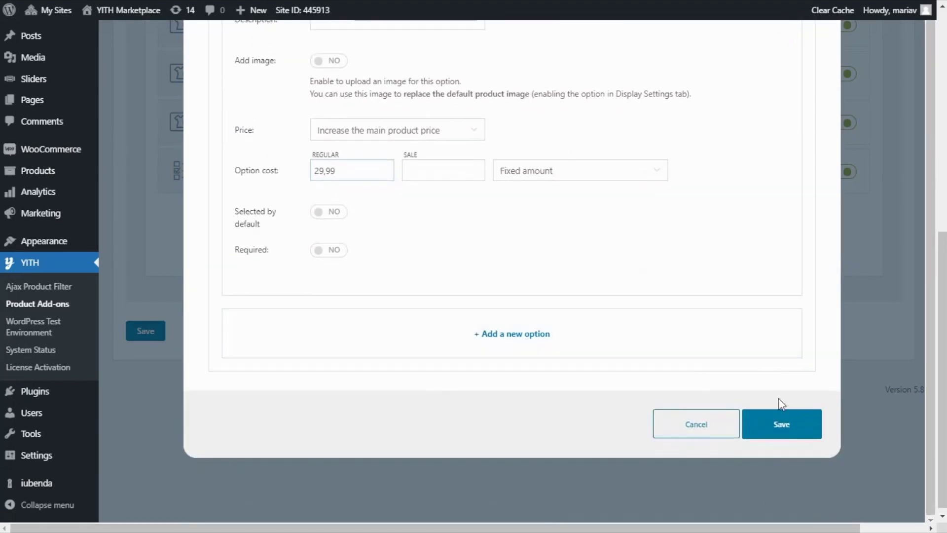
Save the Delivery checkbox set and review the add-ons on the Lenovo – IdeaCentre Business Black product page.
left_click(783, 427)
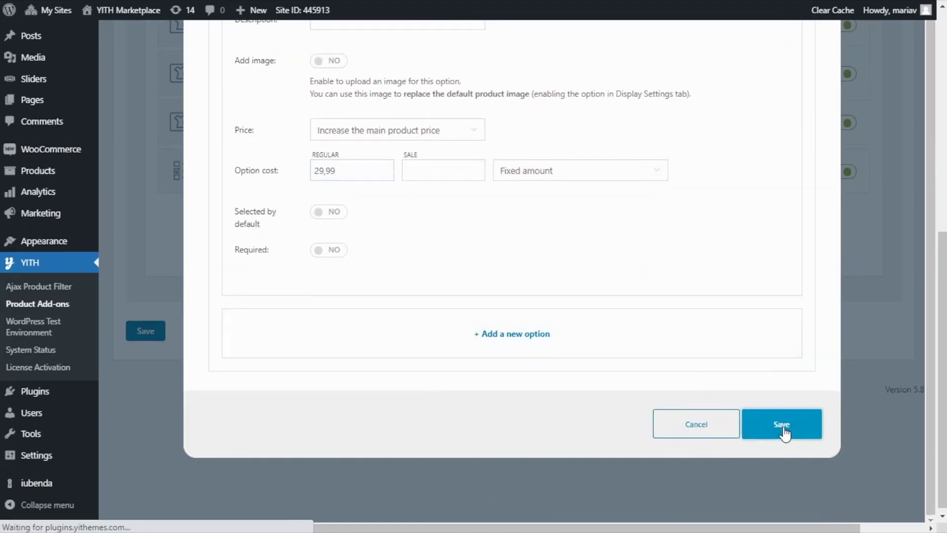
scroll(776, 380, "down", 5)
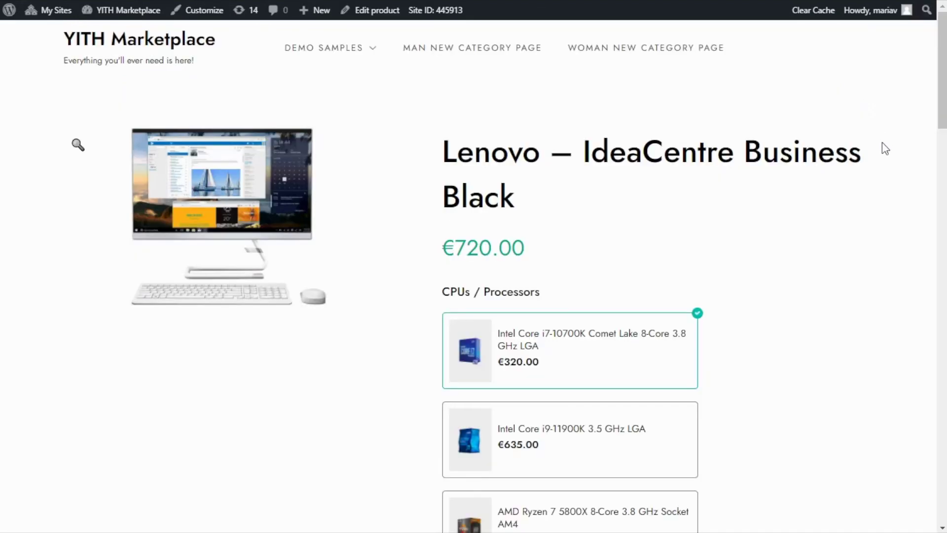
scroll(883, 163, "down", 12)
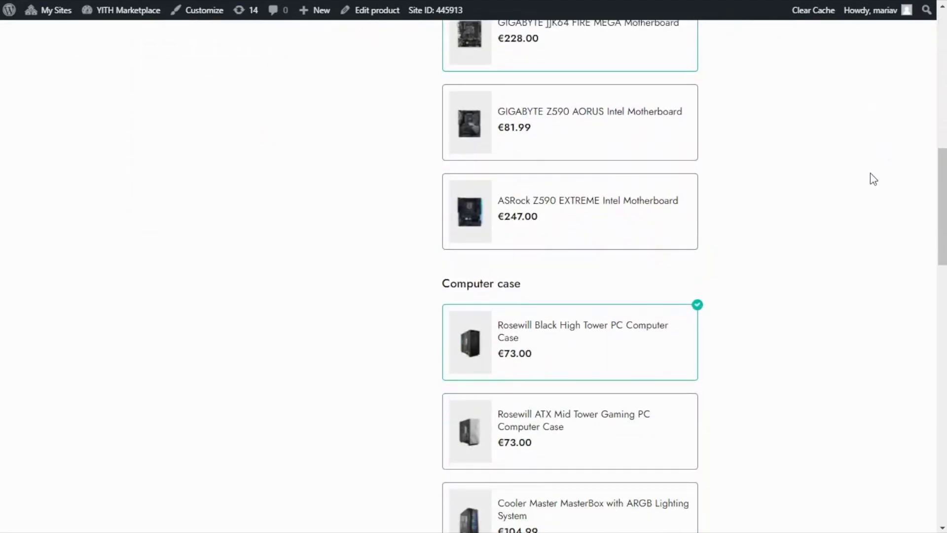
scroll(873, 178, "down", 8)
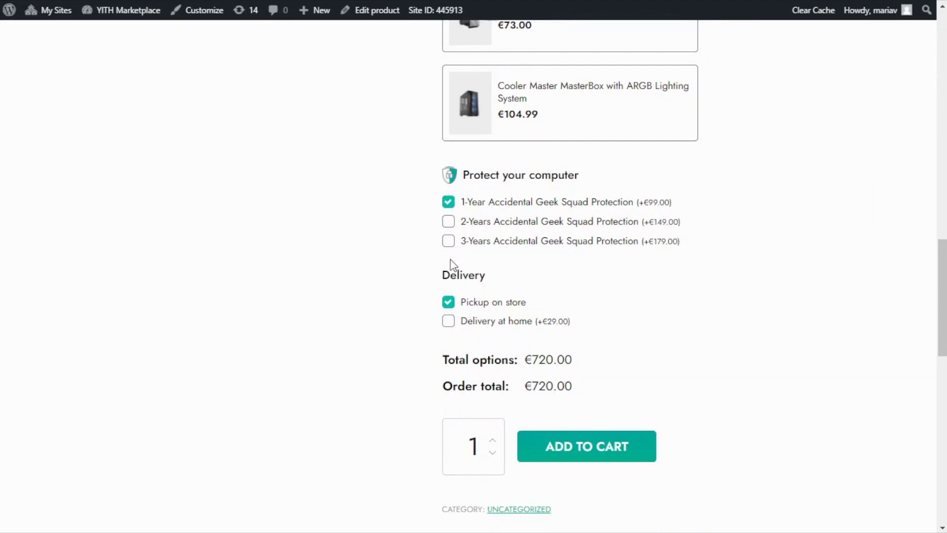
scroll(432, 249, "up", 1)
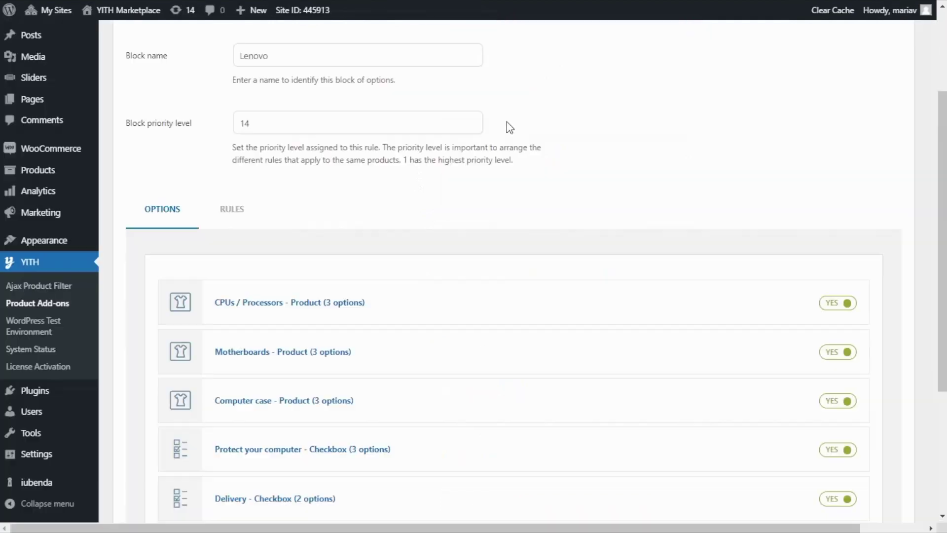
Add an HTML separator to the Lenovo block with the Simple Border style.
scroll(510, 135, "down", 4)
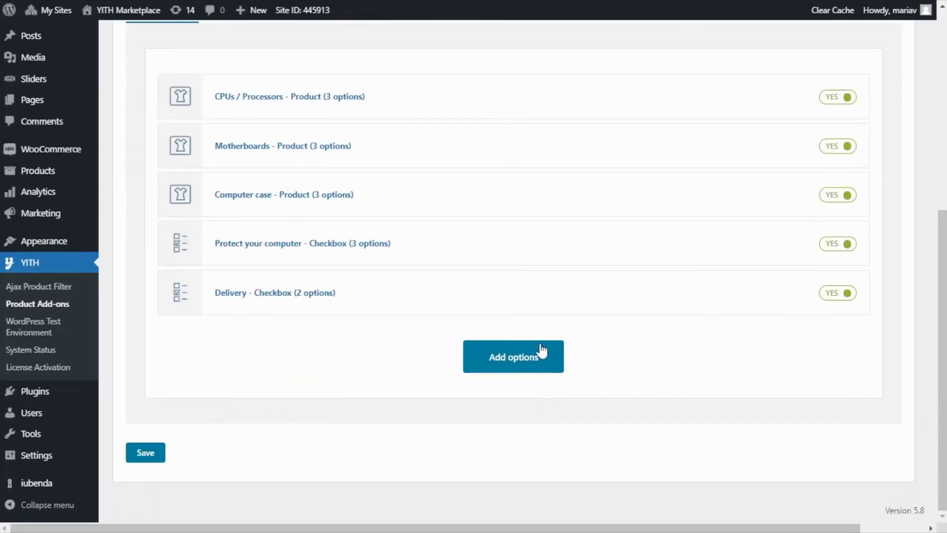
left_click(511, 373)
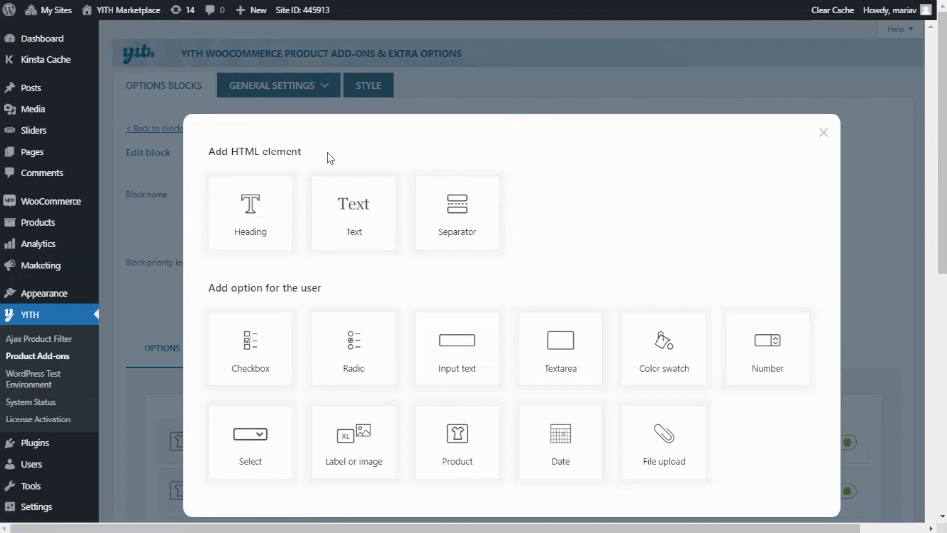
left_click(475, 206)
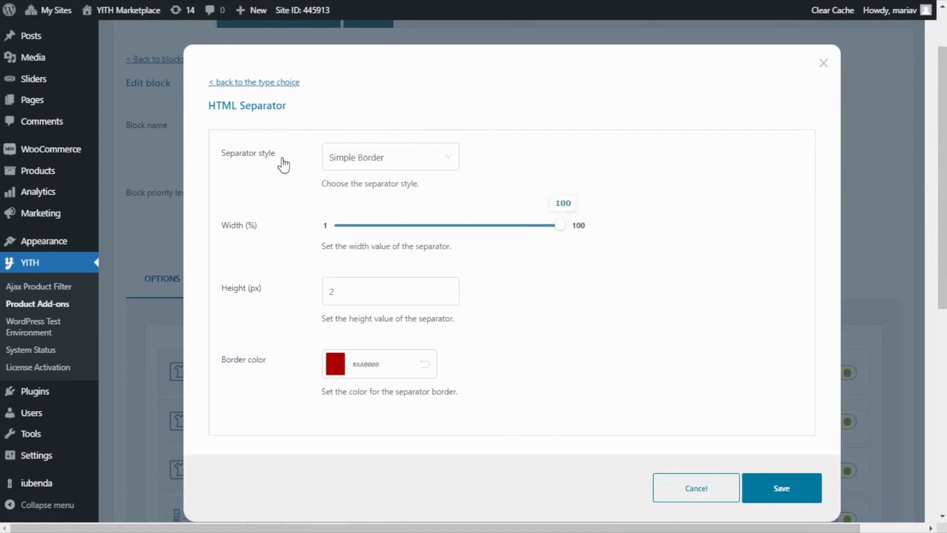
left_click(453, 166)
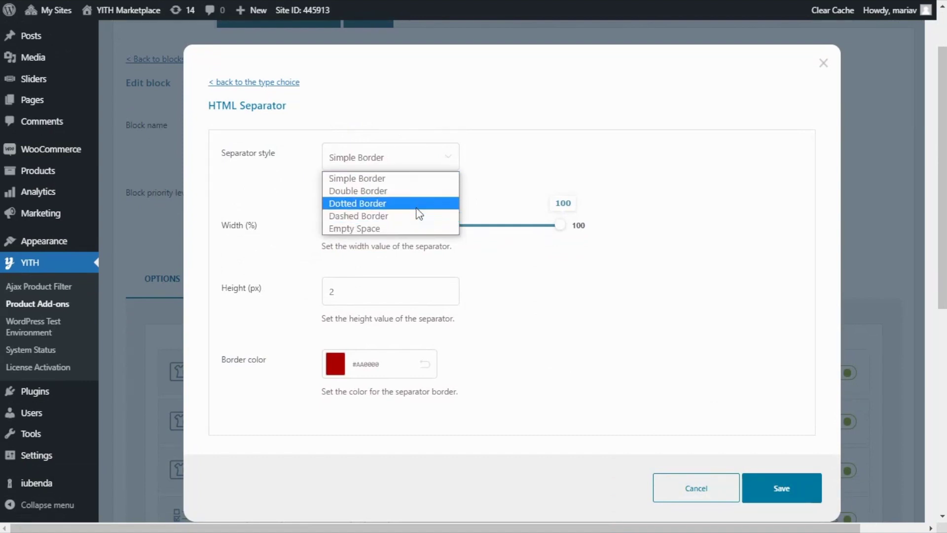
left_click(414, 182)
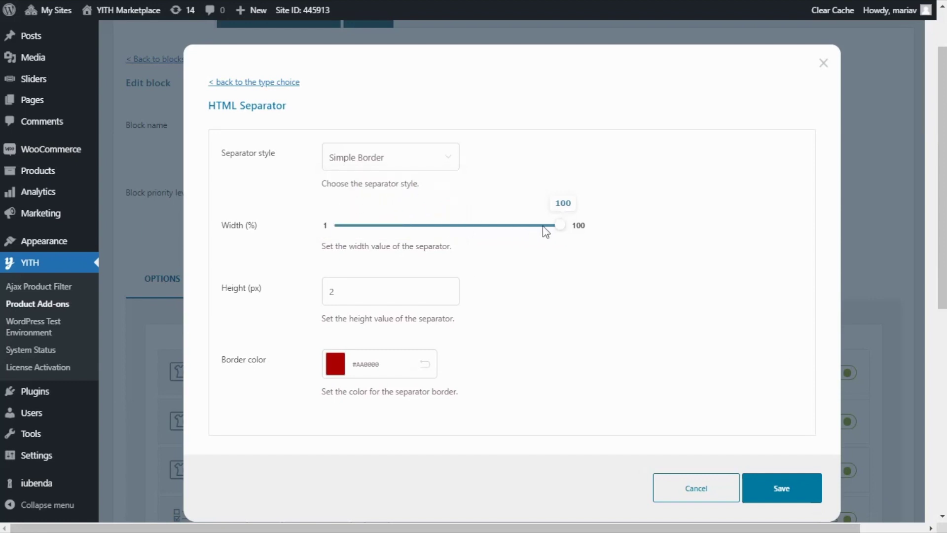
Set the separator's width to 7% and its height to 9 px.
left_click_drag(555, 225, 346, 235)
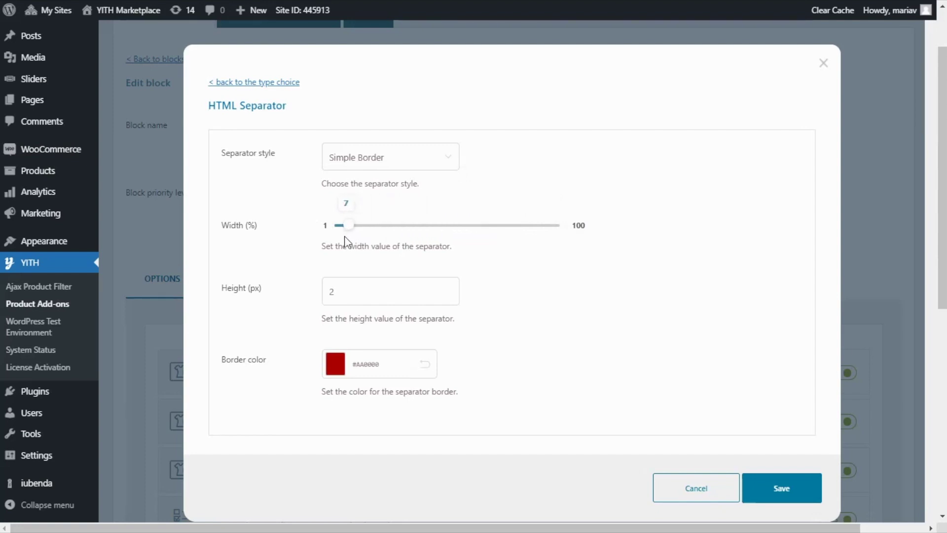
left_click(351, 290)
scroll(351, 293, "down", 1)
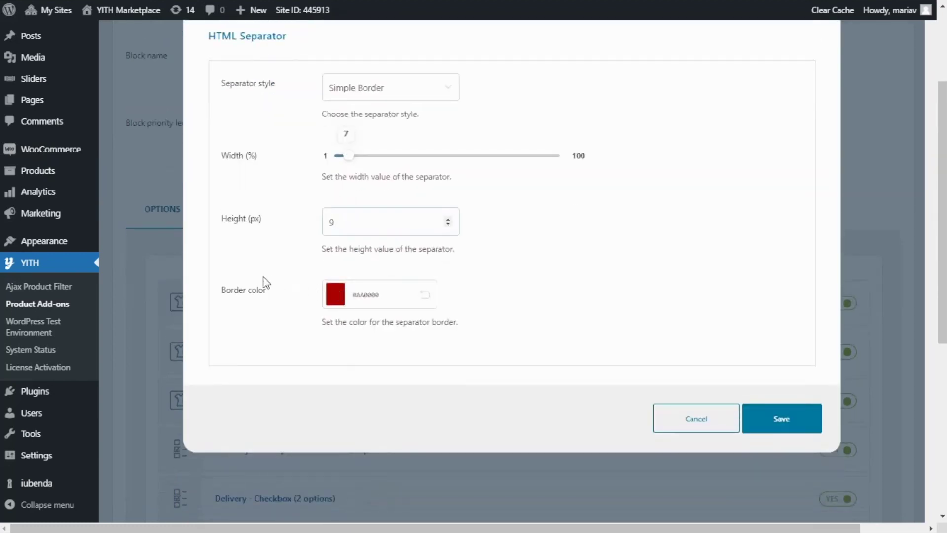
Set the separator's border color to dark gray #474747 and save the separator.
left_click(332, 296)
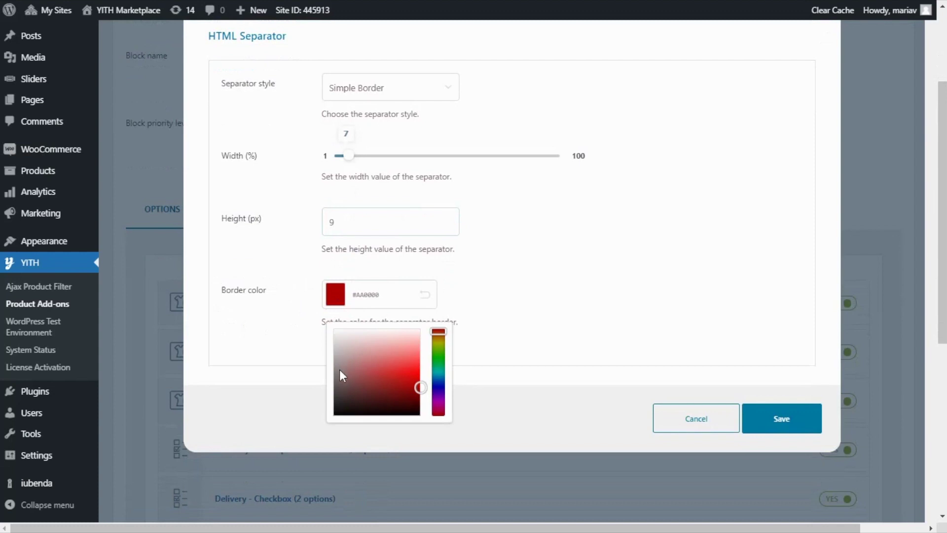
left_click_drag(339, 373, 331, 392)
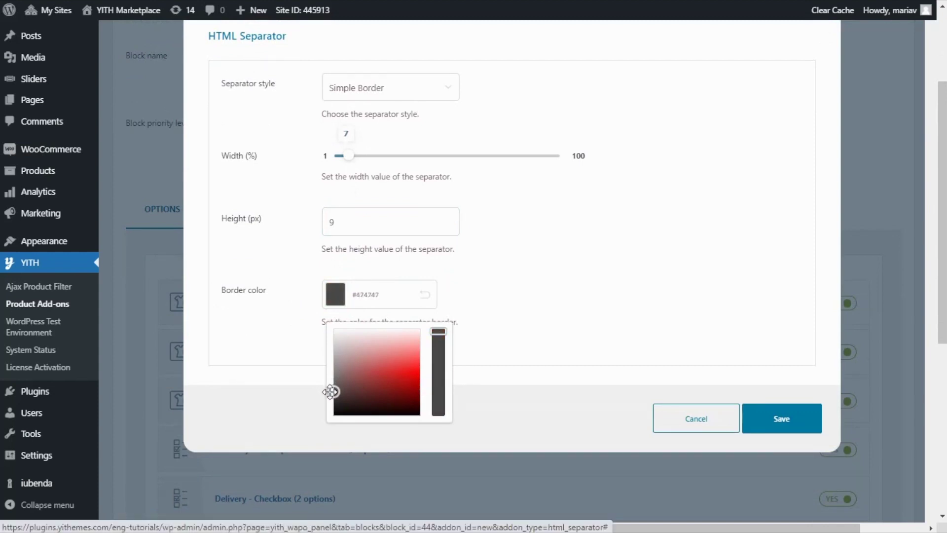
left_click(783, 420)
Move the HTML separator directly above the "Protect your computer" options and save the block.
scroll(792, 325, "down", 5)
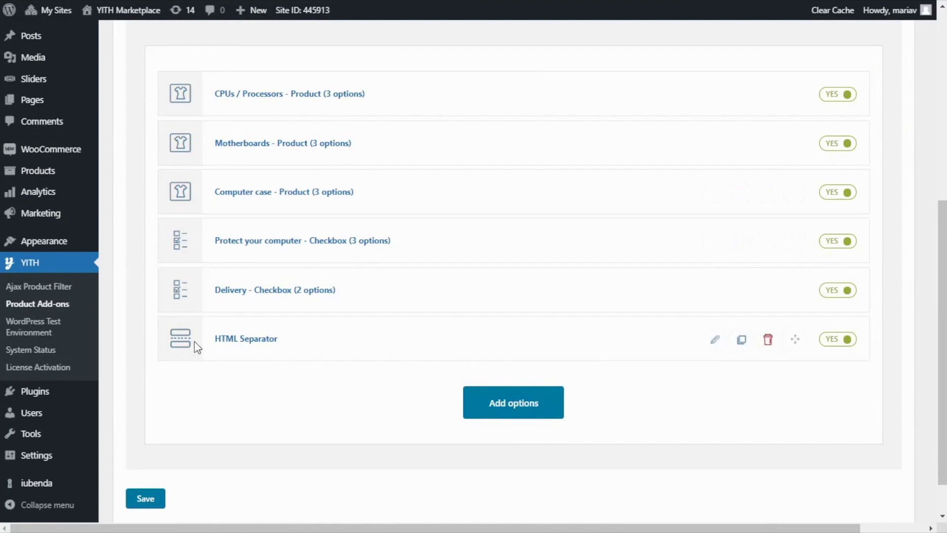
left_click_drag(196, 345, 182, 243)
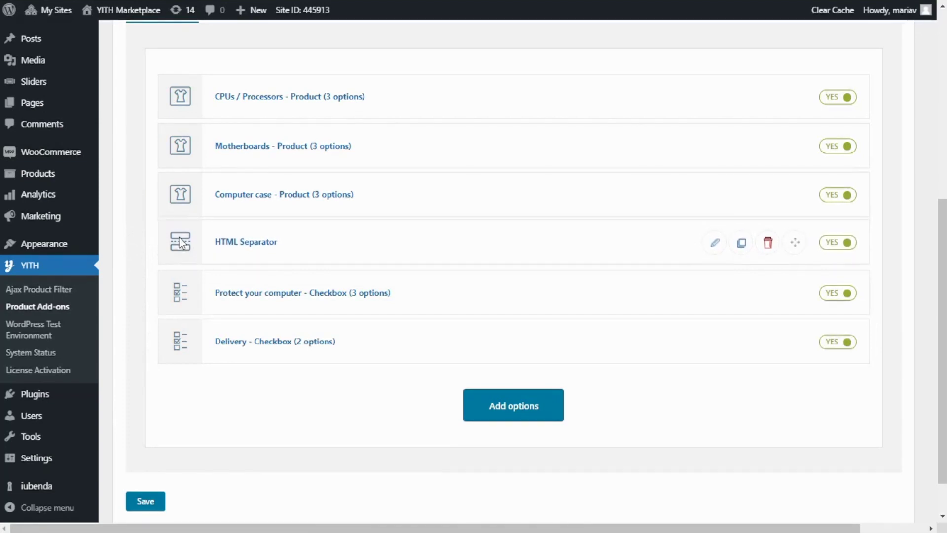
left_click(148, 502)
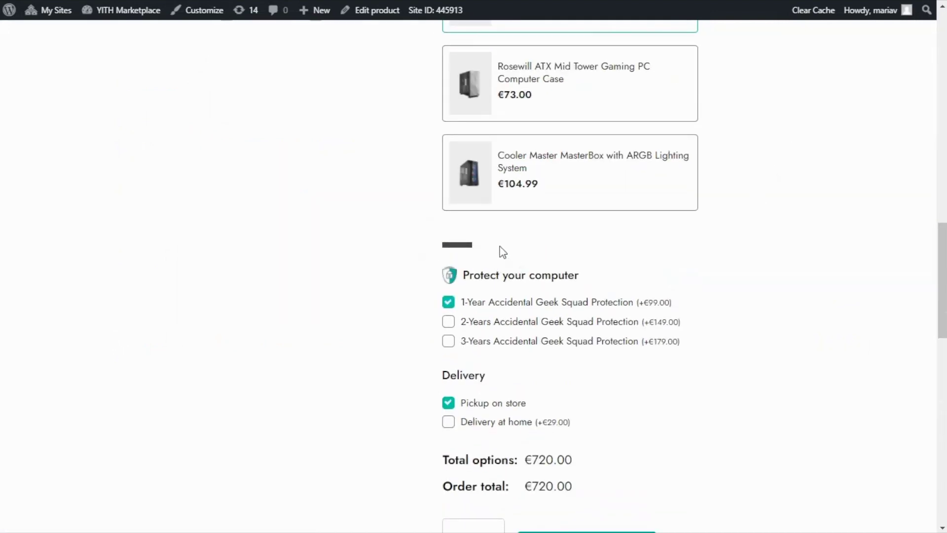
Examine the separator, the product price and the preselected processor, motherboard and case on the Lenovo product page.
scroll(751, 181, "up", 5)
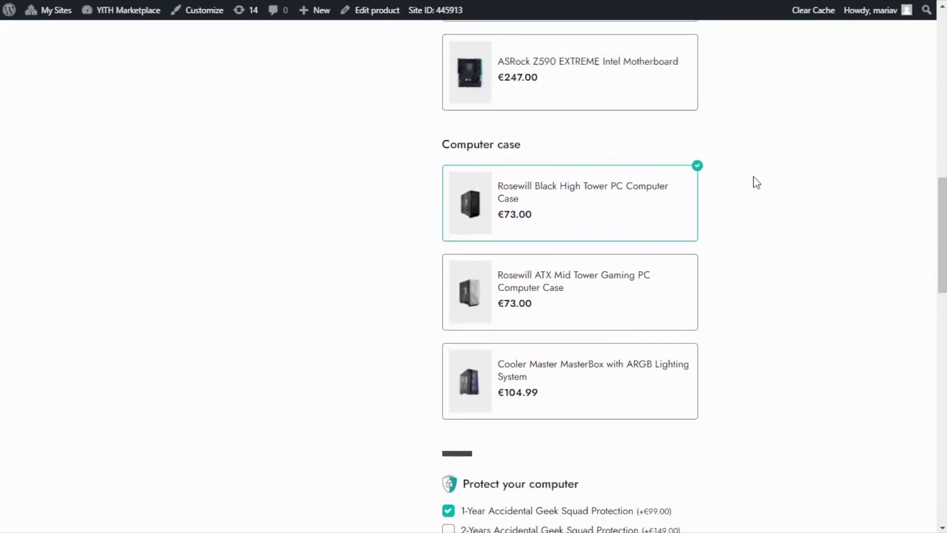
scroll(756, 182, "up", 10)
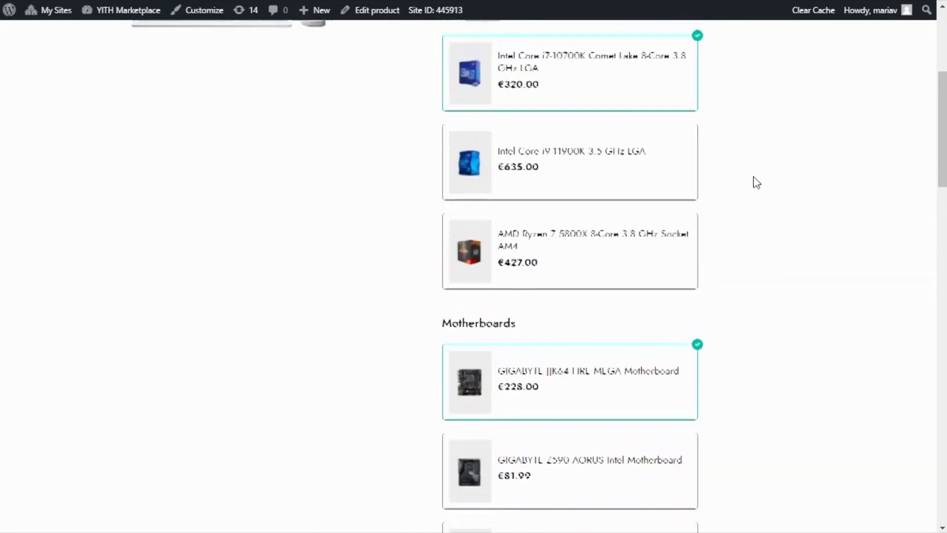
scroll(755, 182, "up", 1)
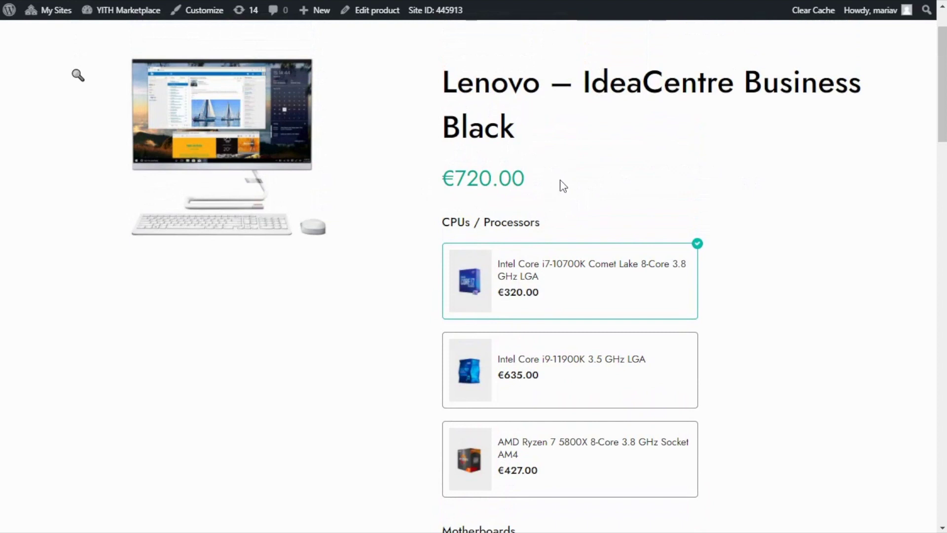
scroll(725, 273, "down", 5)
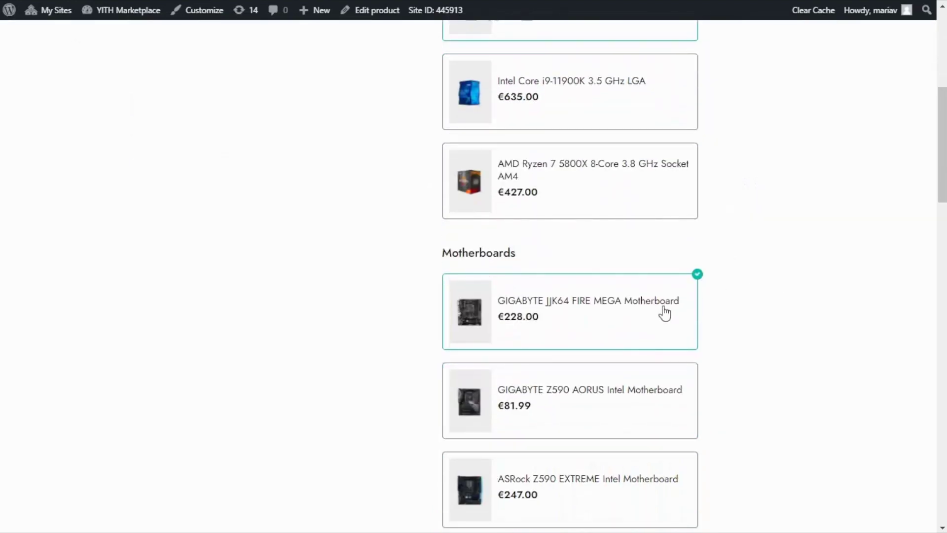
scroll(794, 307, "down", 5)
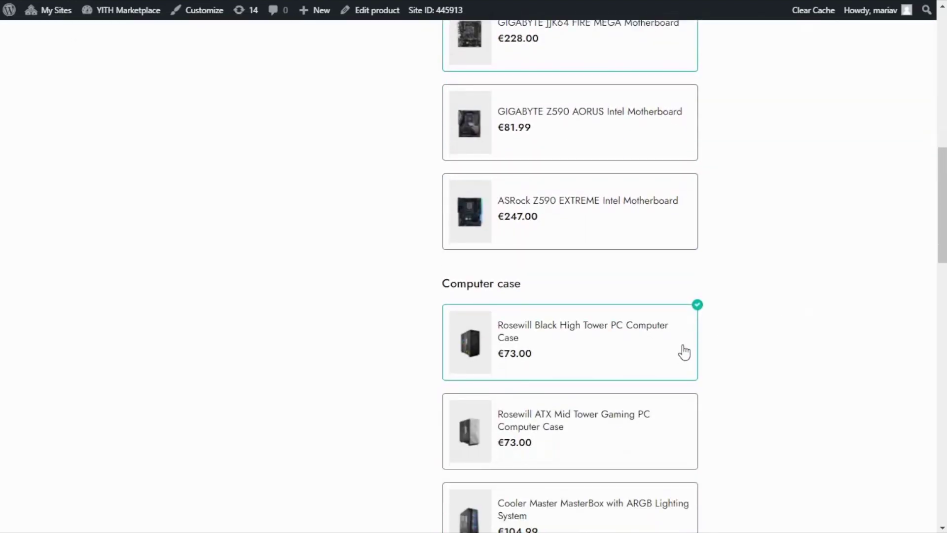
scroll(786, 263, "up", 7)
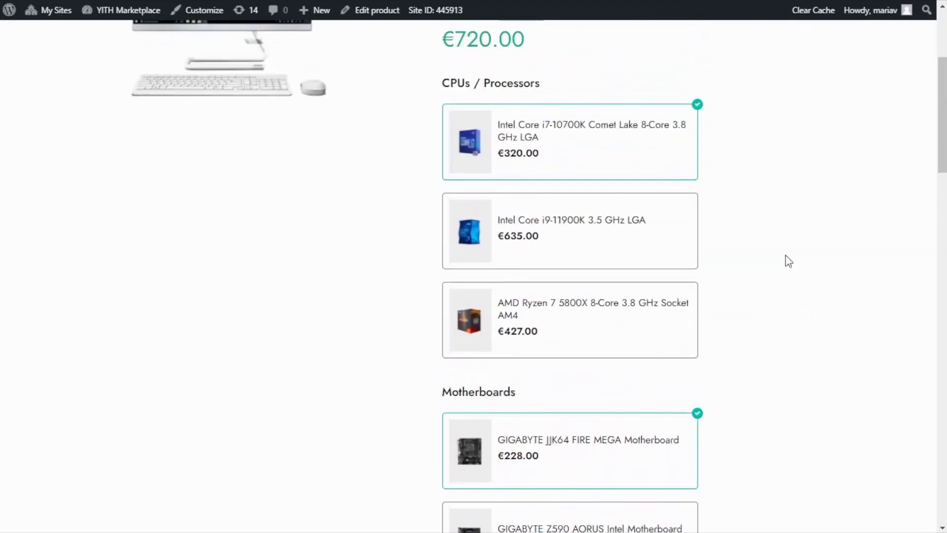
scroll(788, 261, "up", 1)
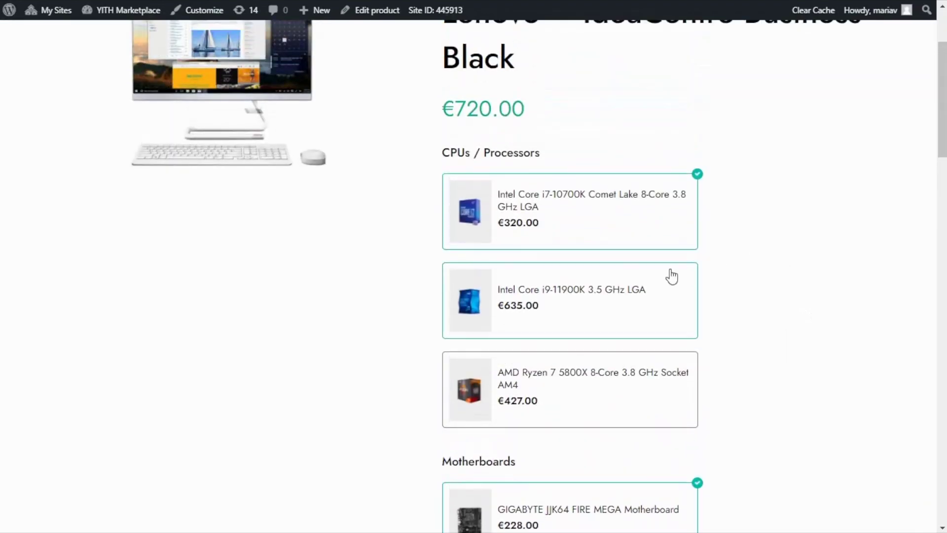
Test the product price with the Intel Core i9-11900K processor and with the AMD Ryzen 7 5800X, leaving the AMD one selected.
left_click(561, 311)
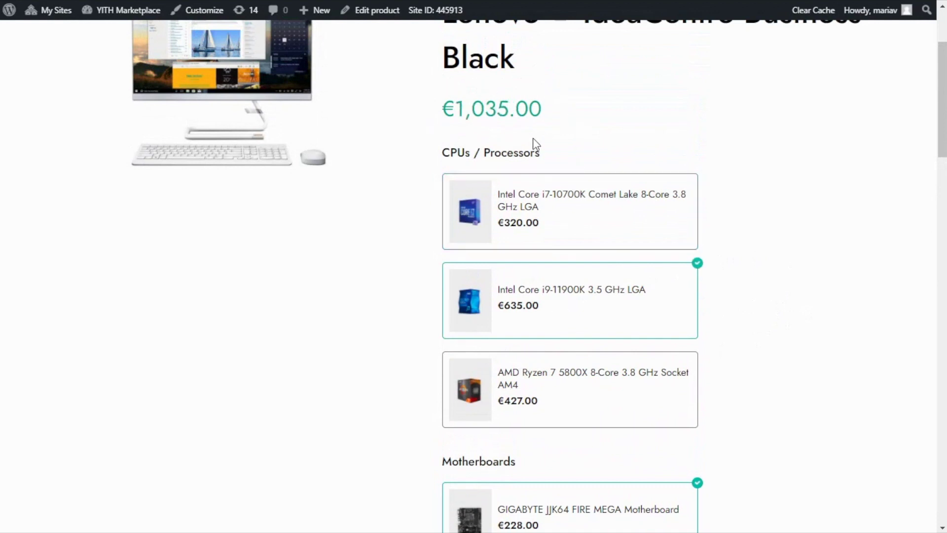
left_click(556, 396)
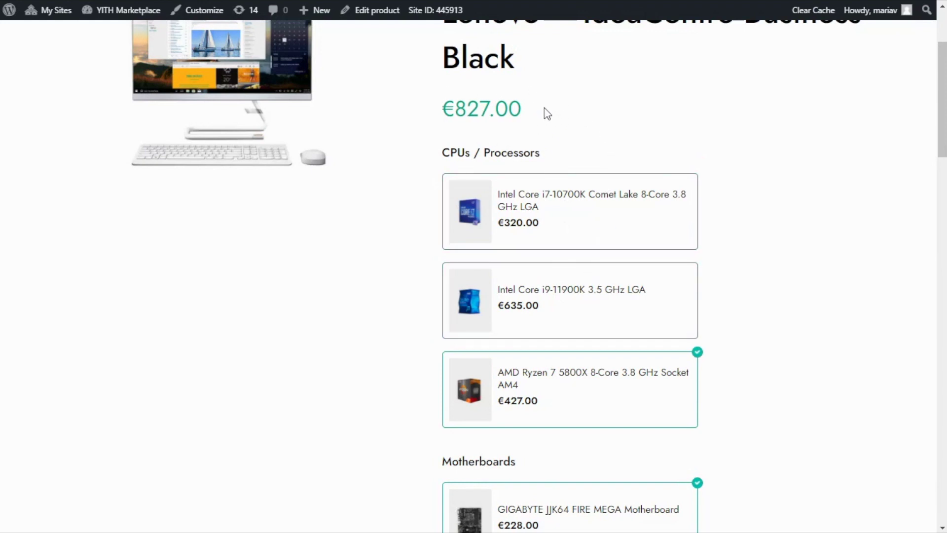
scroll(792, 156, "down", 4)
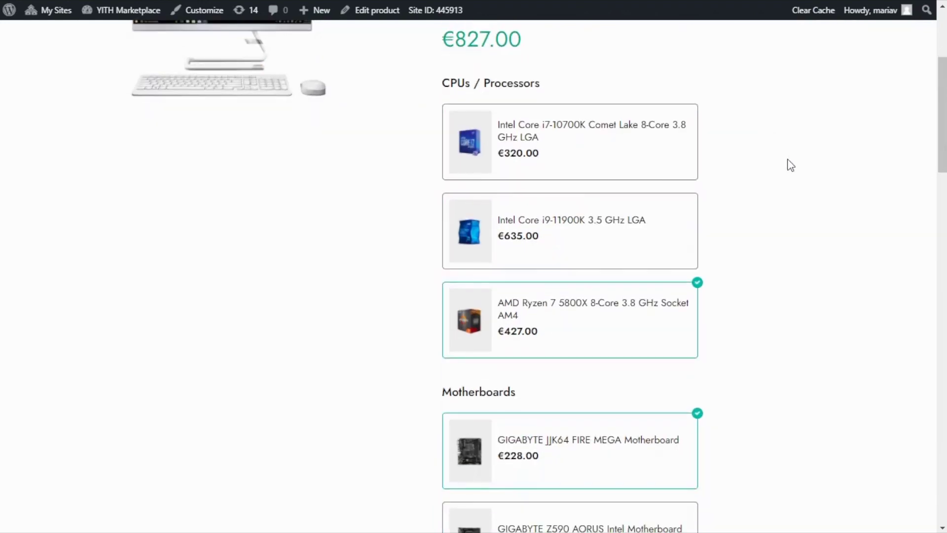
scroll(790, 163, "down", 3)
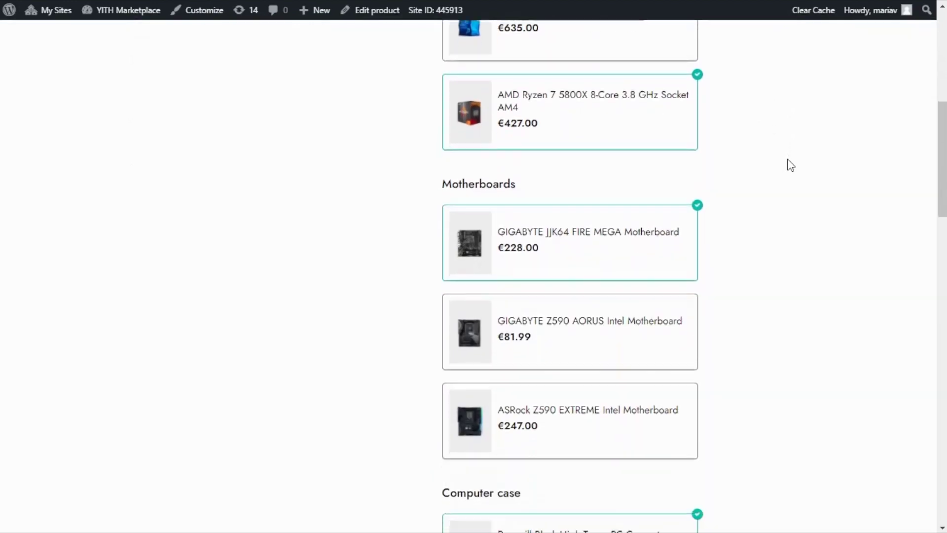
scroll(773, 236, "down", 3)
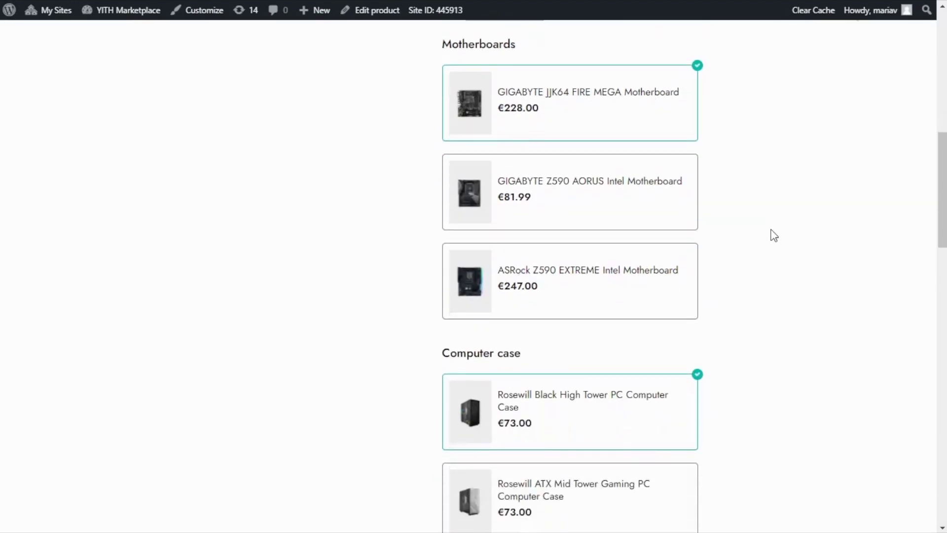
scroll(775, 288, "down", 3)
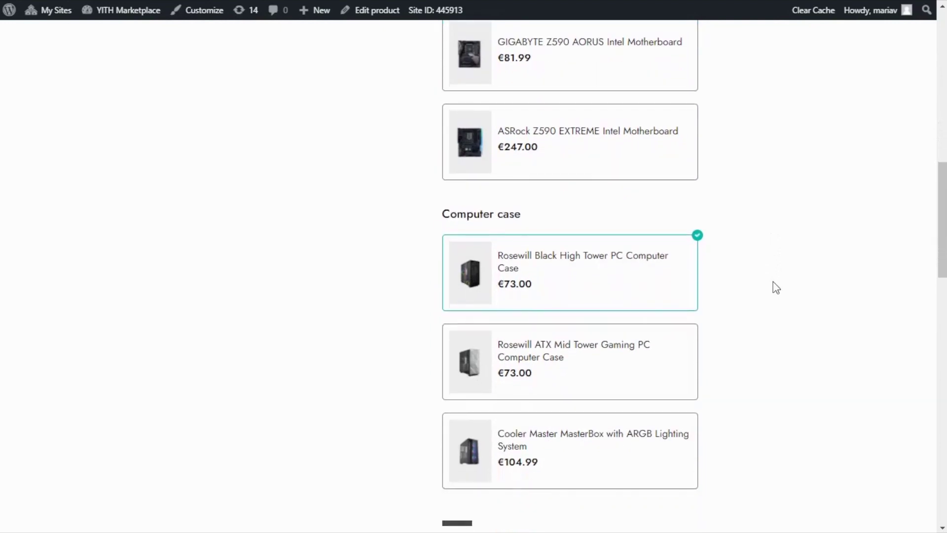